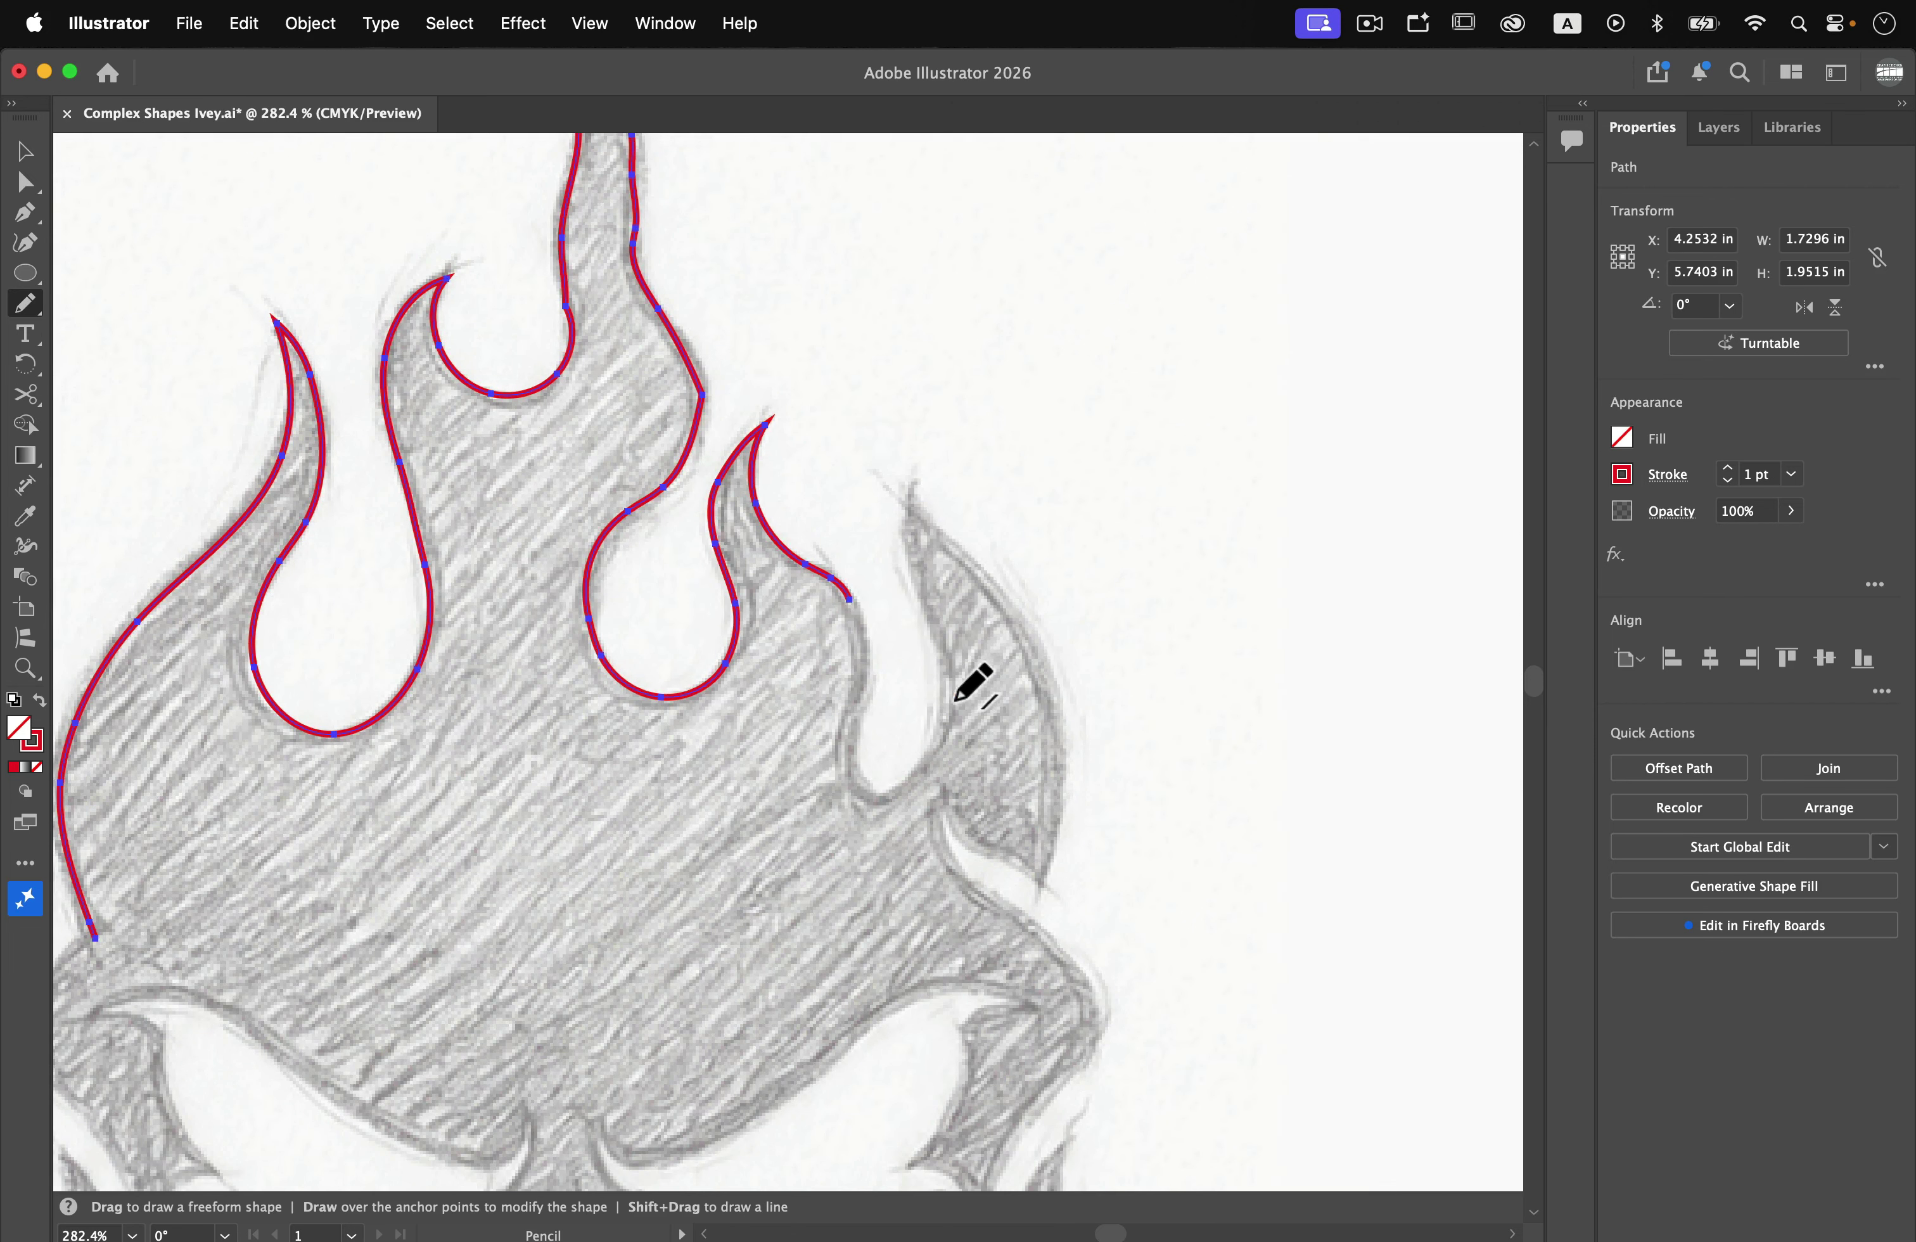
Trace the remaining outer outline of the flaming skull with the Pencil tool, continuing from the right flames and closing at the left temple
mouse_move(856, 621)
left_mouse_down()
mouse_move(849, 780)
mouse_move(913, 571)
mouse_move(1042, 720)
mouse_move(972, 861)
mouse_move(1052, 991)
left_mouse_up()
scroll(1052, 990, "up", 5)
mouse_move(575, 361)
left_mouse_down()
mouse_move(650, 432)
mouse_move(710, 1034)
mouse_move(863, 726)
mouse_move(1009, 762)
mouse_move(499, 792)
mouse_move(520, 137)
left_mouse_up()
Round off the sharp corner below the right temple bulge by adjusting both direction handles of its anchor point with Direct Selection
scroll(710, 1035, "down", 2)
scroll(864, 727, "down", 2)
scroll(520, 137, "up", 10)
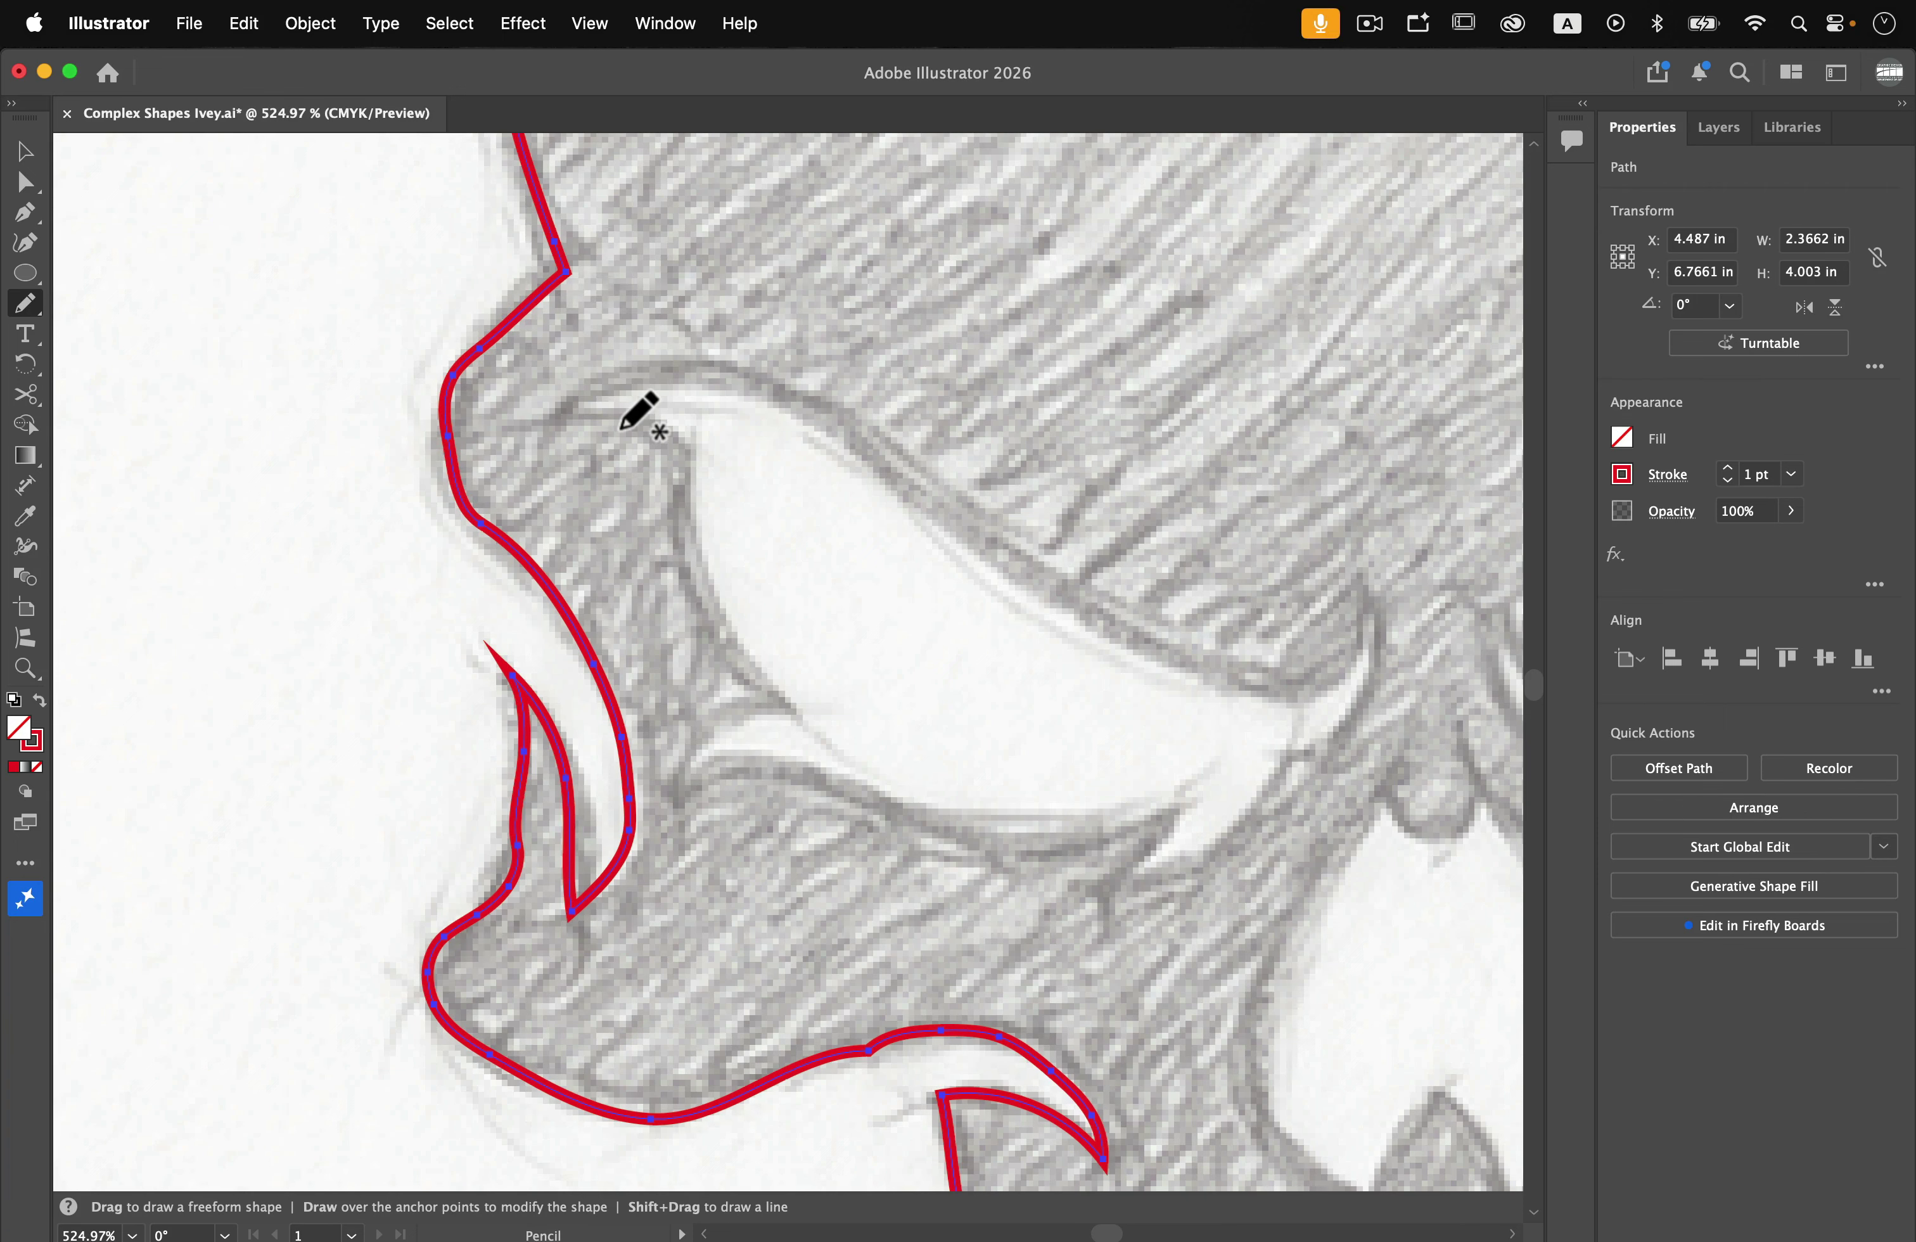
scroll(621, 428, "down", 5)
scroll(618, 432, "up", 7)
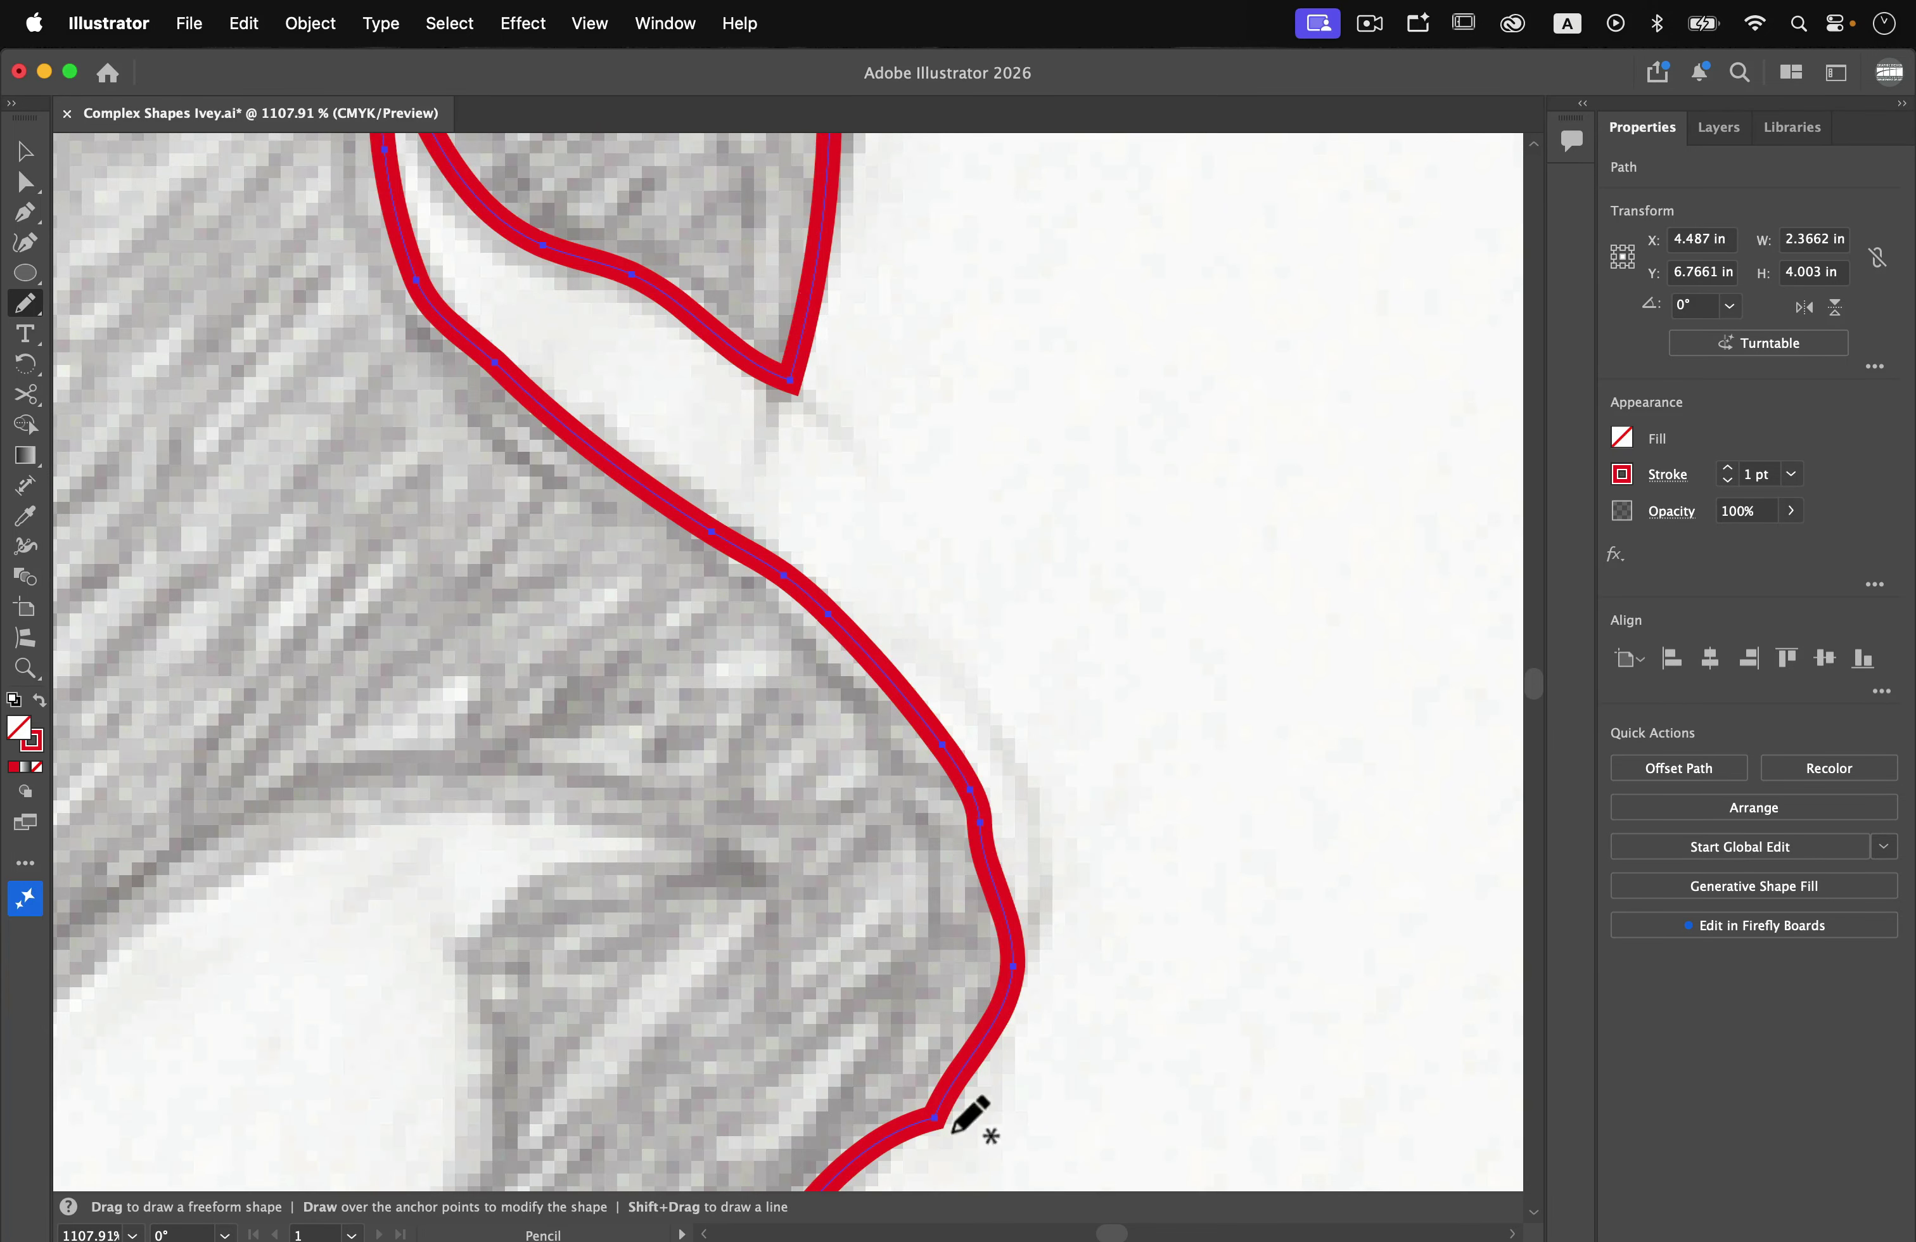
scroll(1028, 1056, "down", 5)
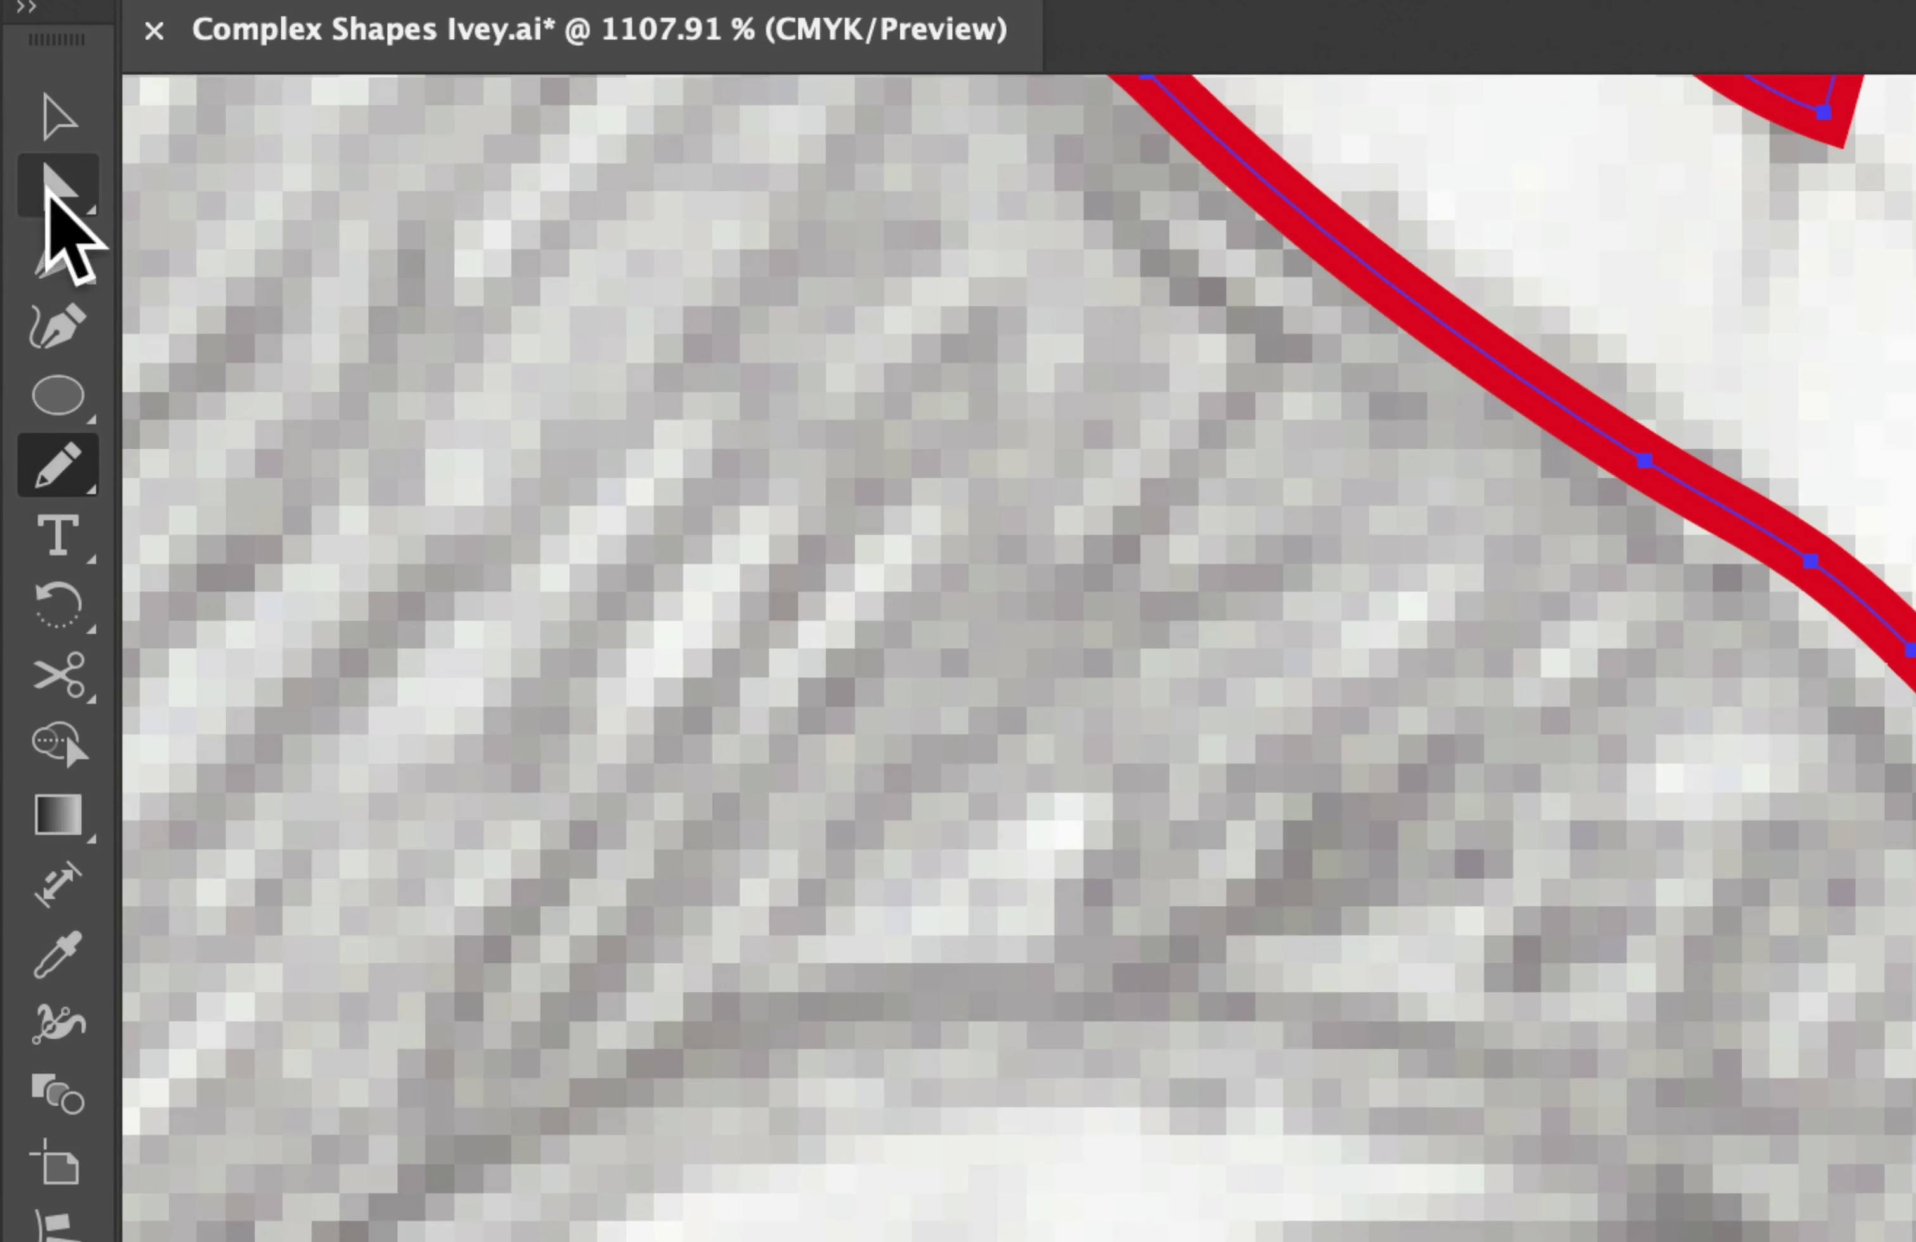
left_click(22, 182)
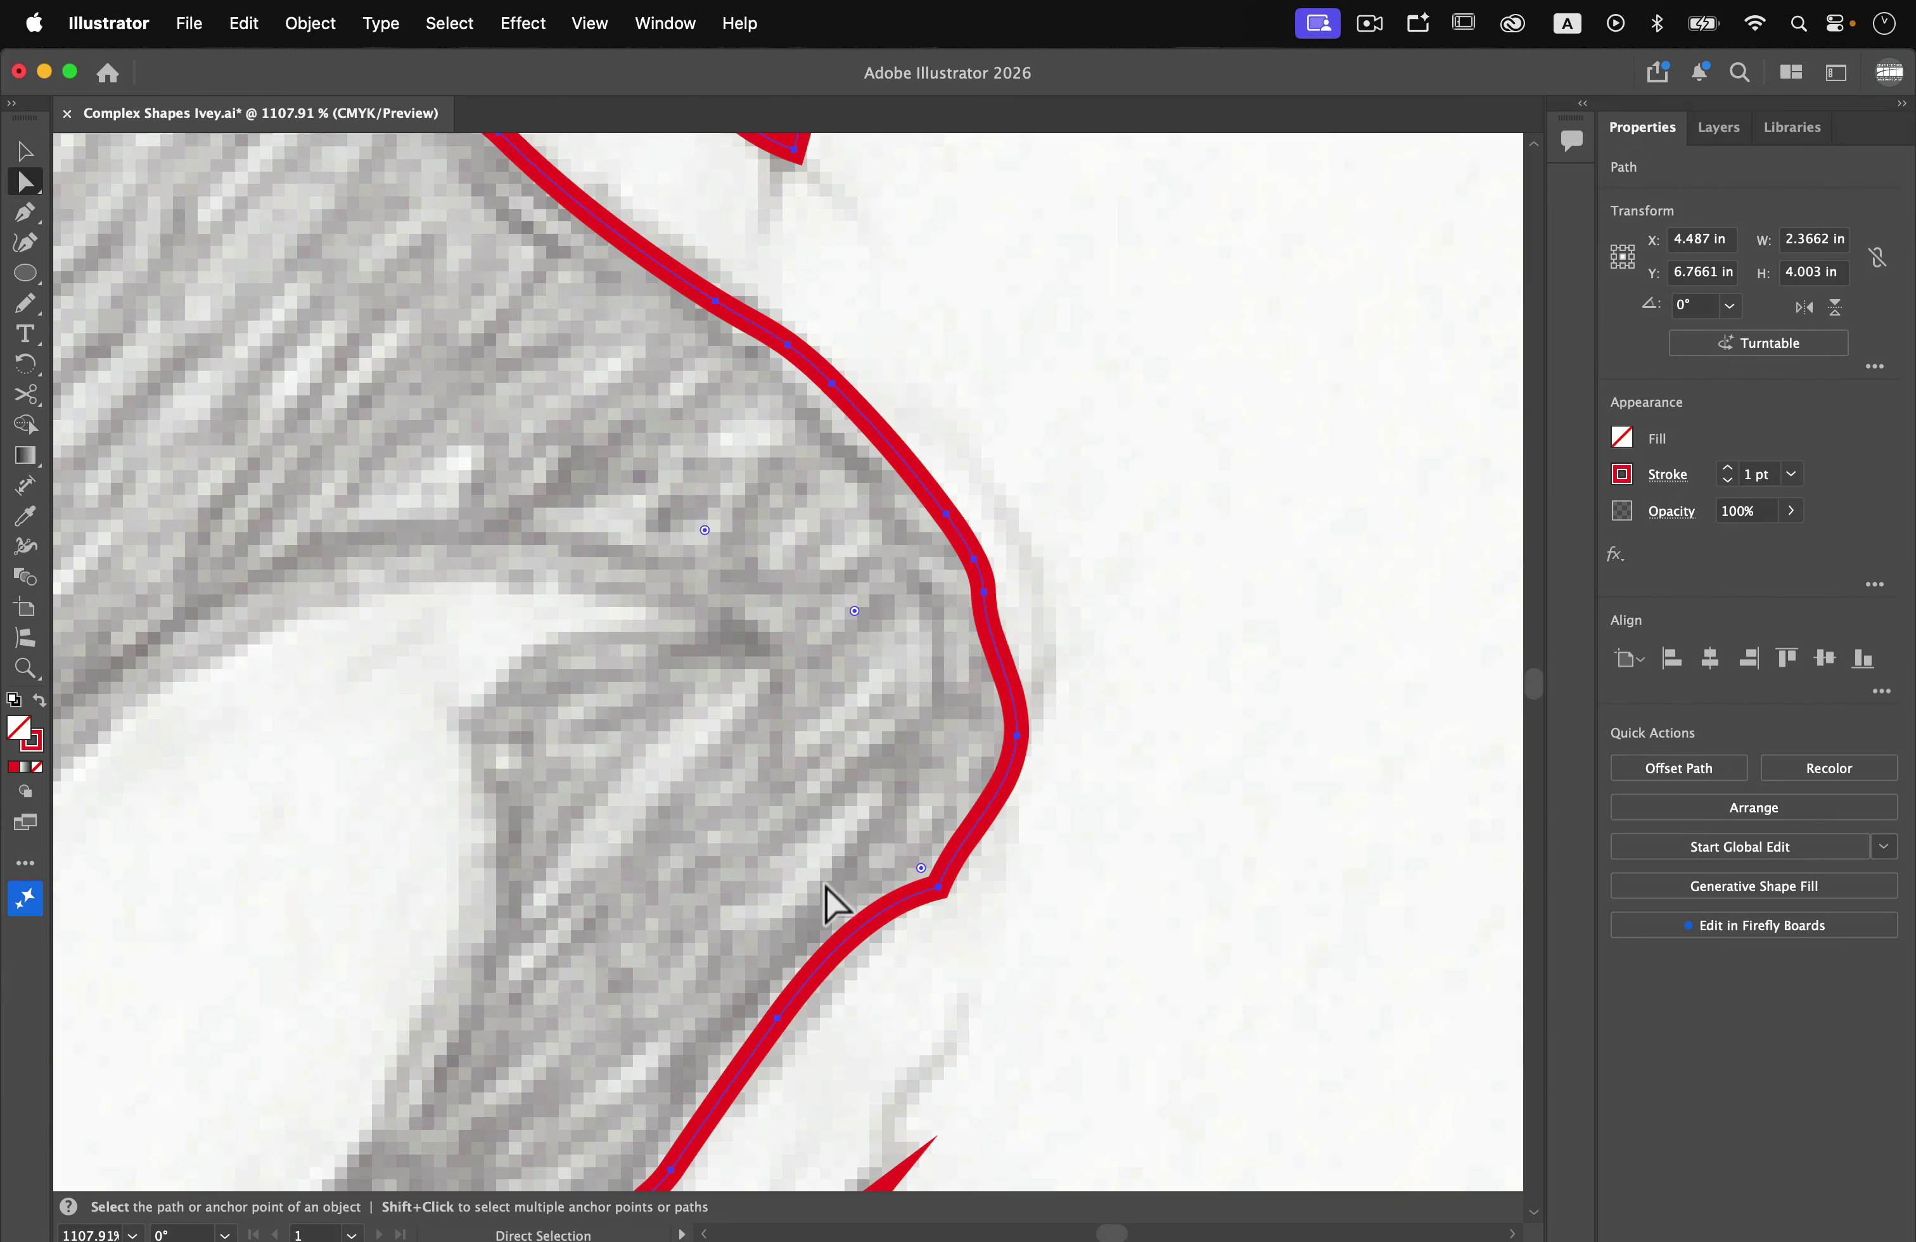
scroll(1047, 1034, "down", 3)
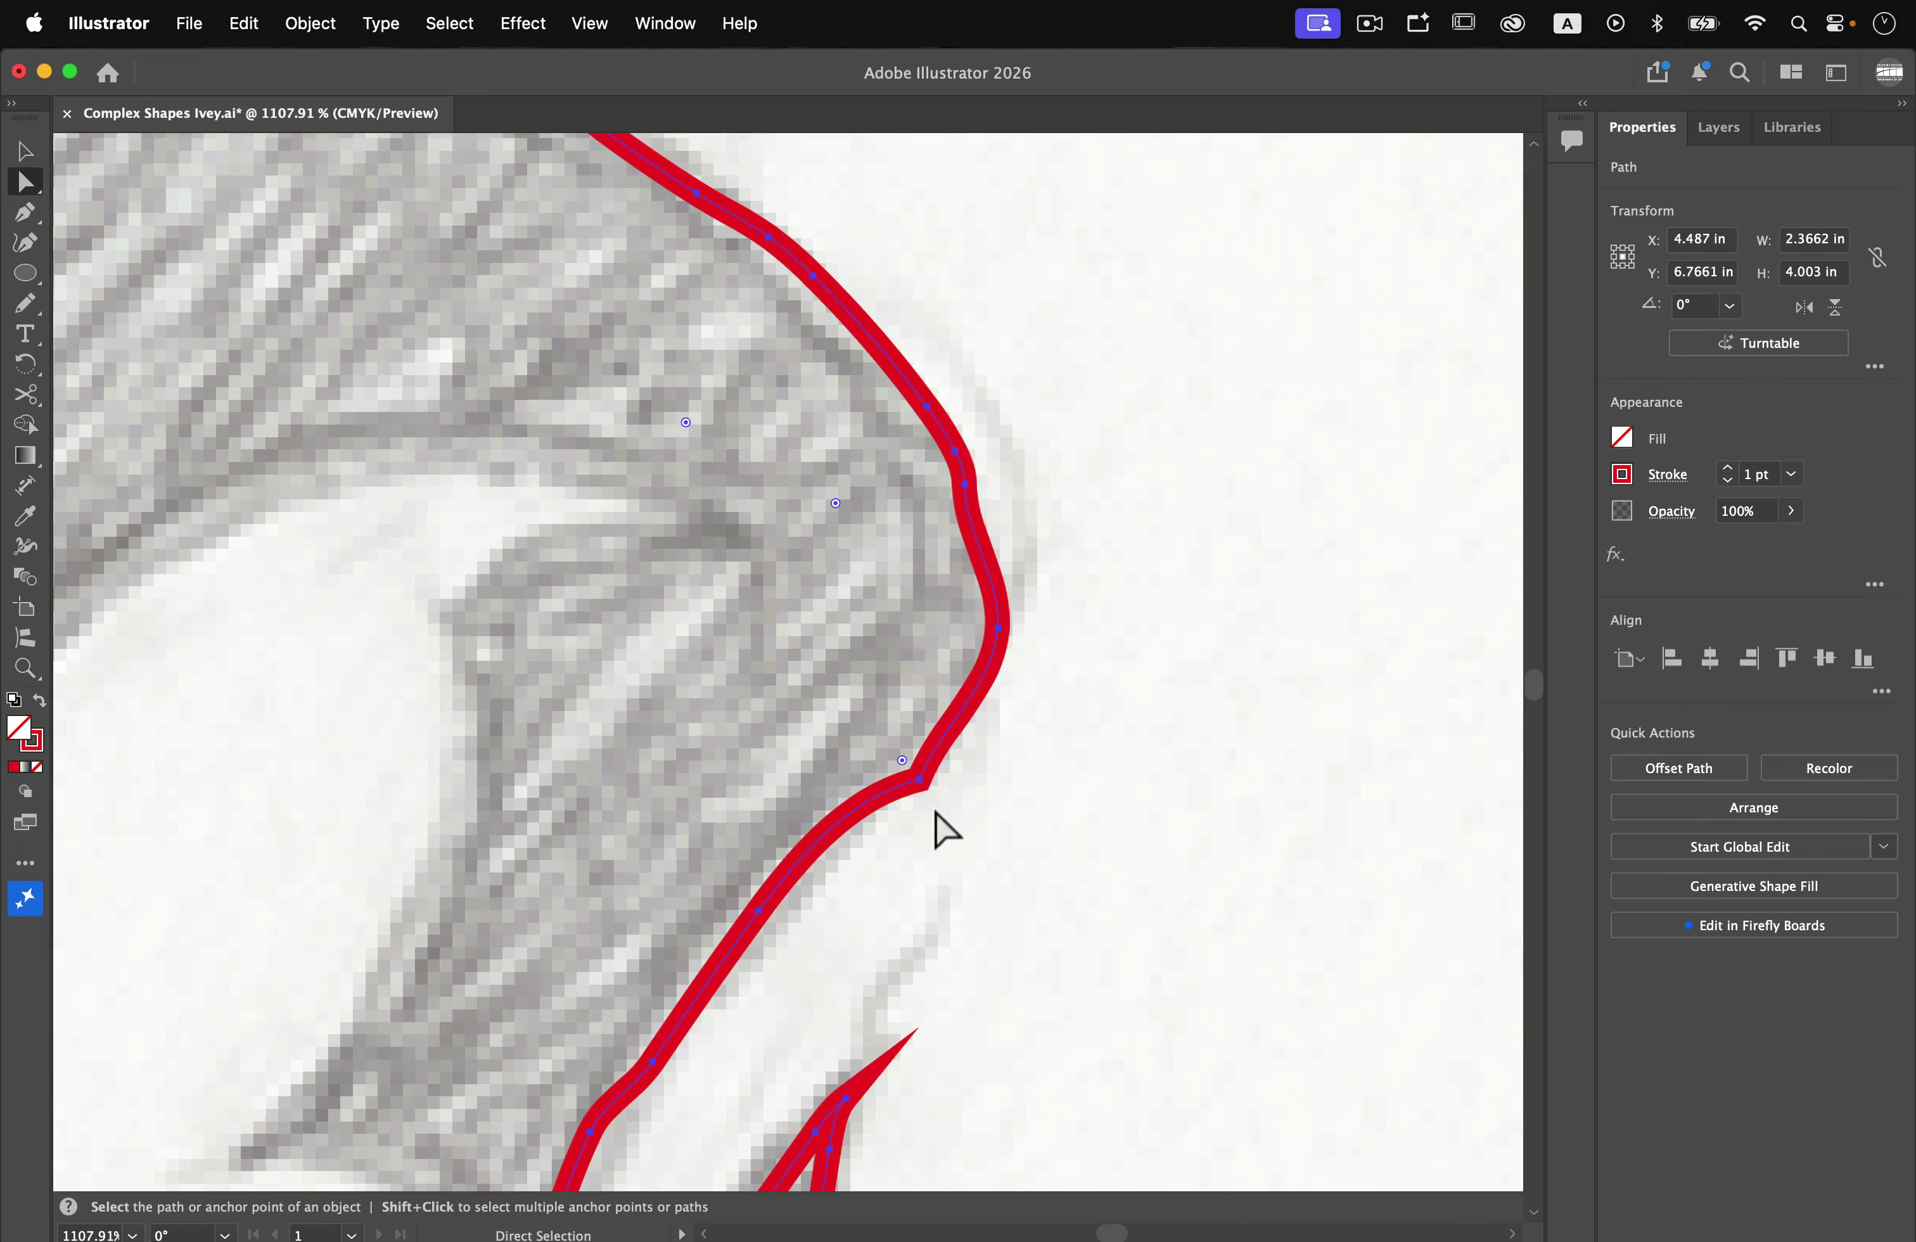
left_click(923, 780)
scroll(924, 780, "up", 5)
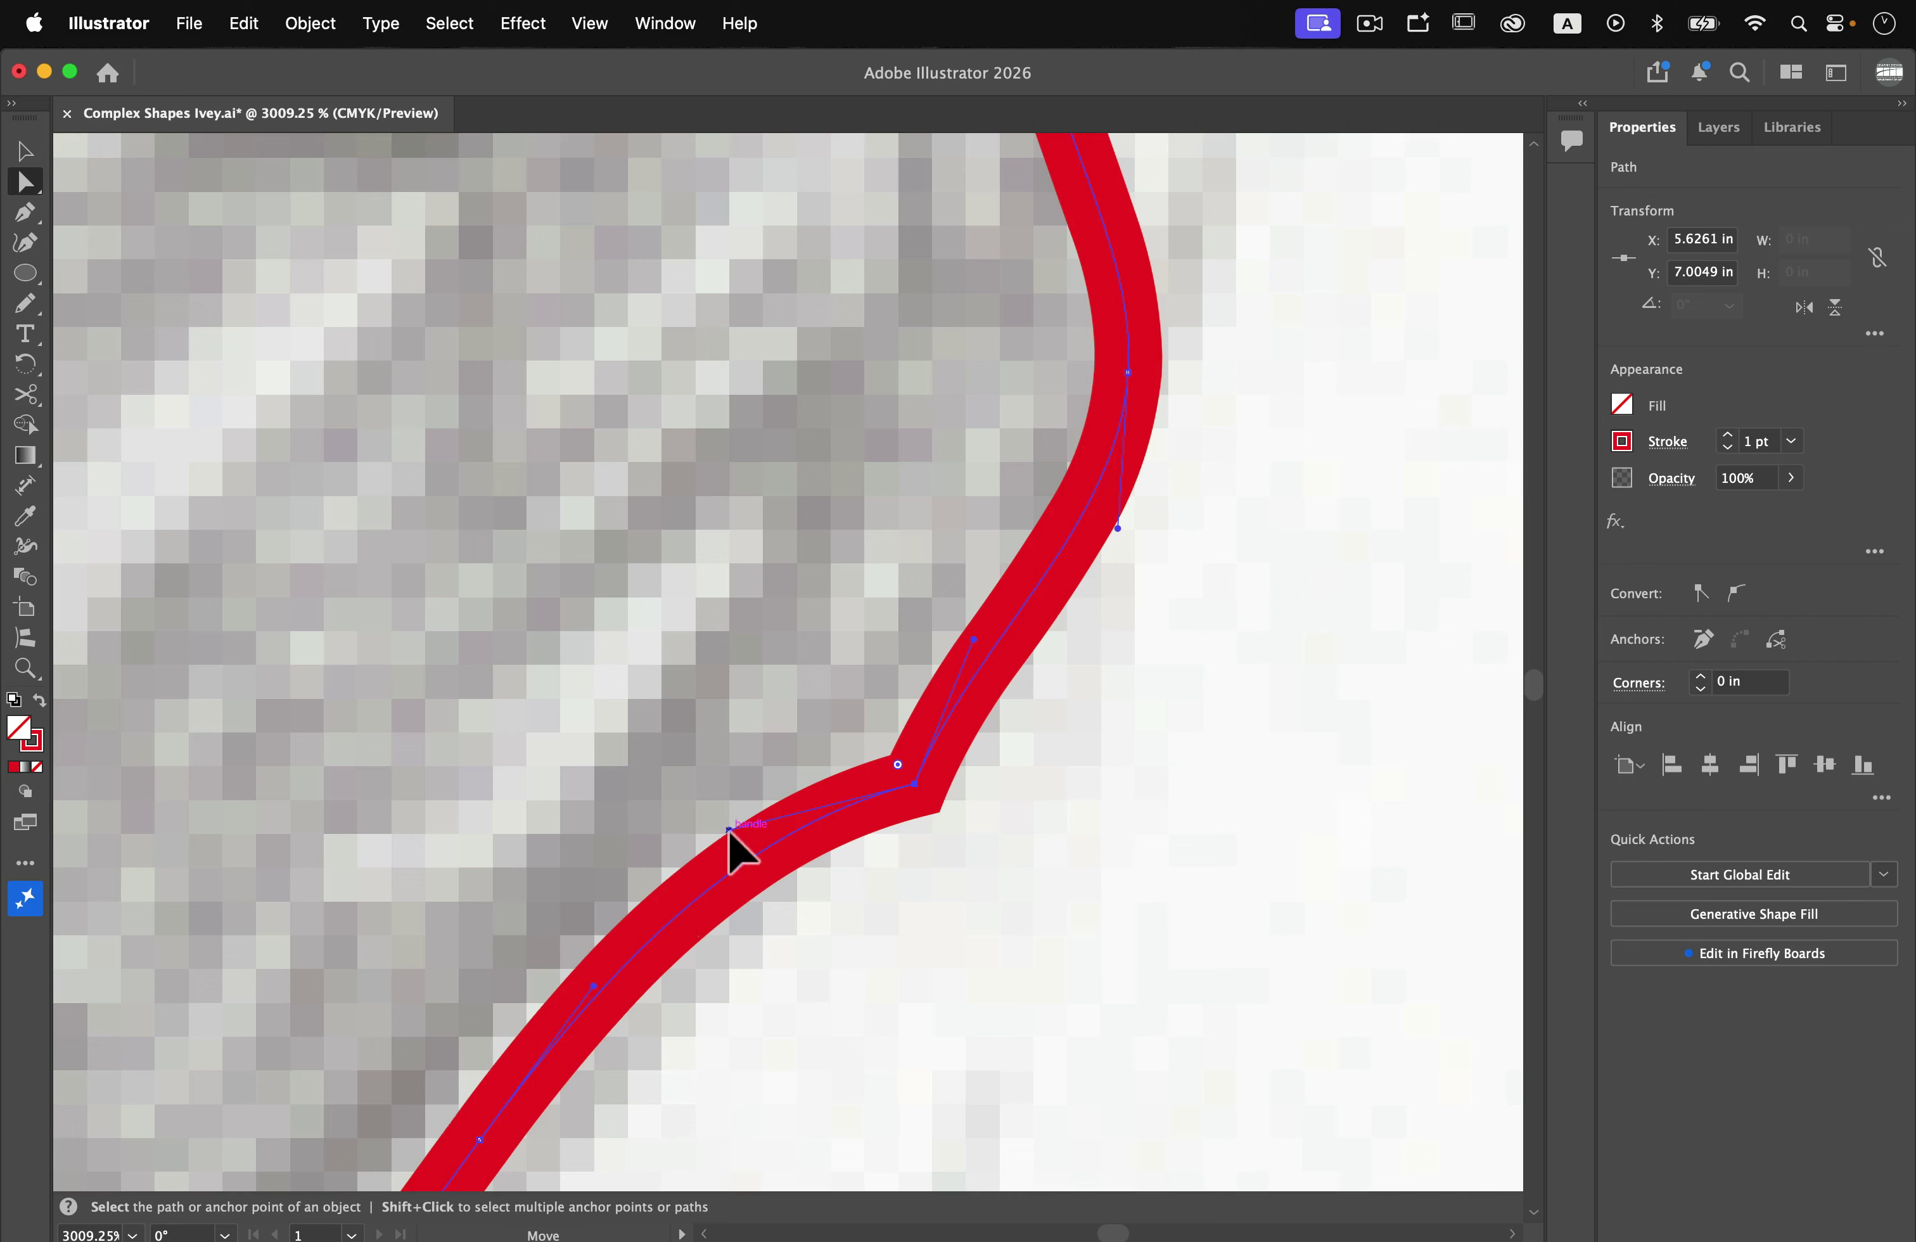
left_click_drag(730, 830, 766, 890)
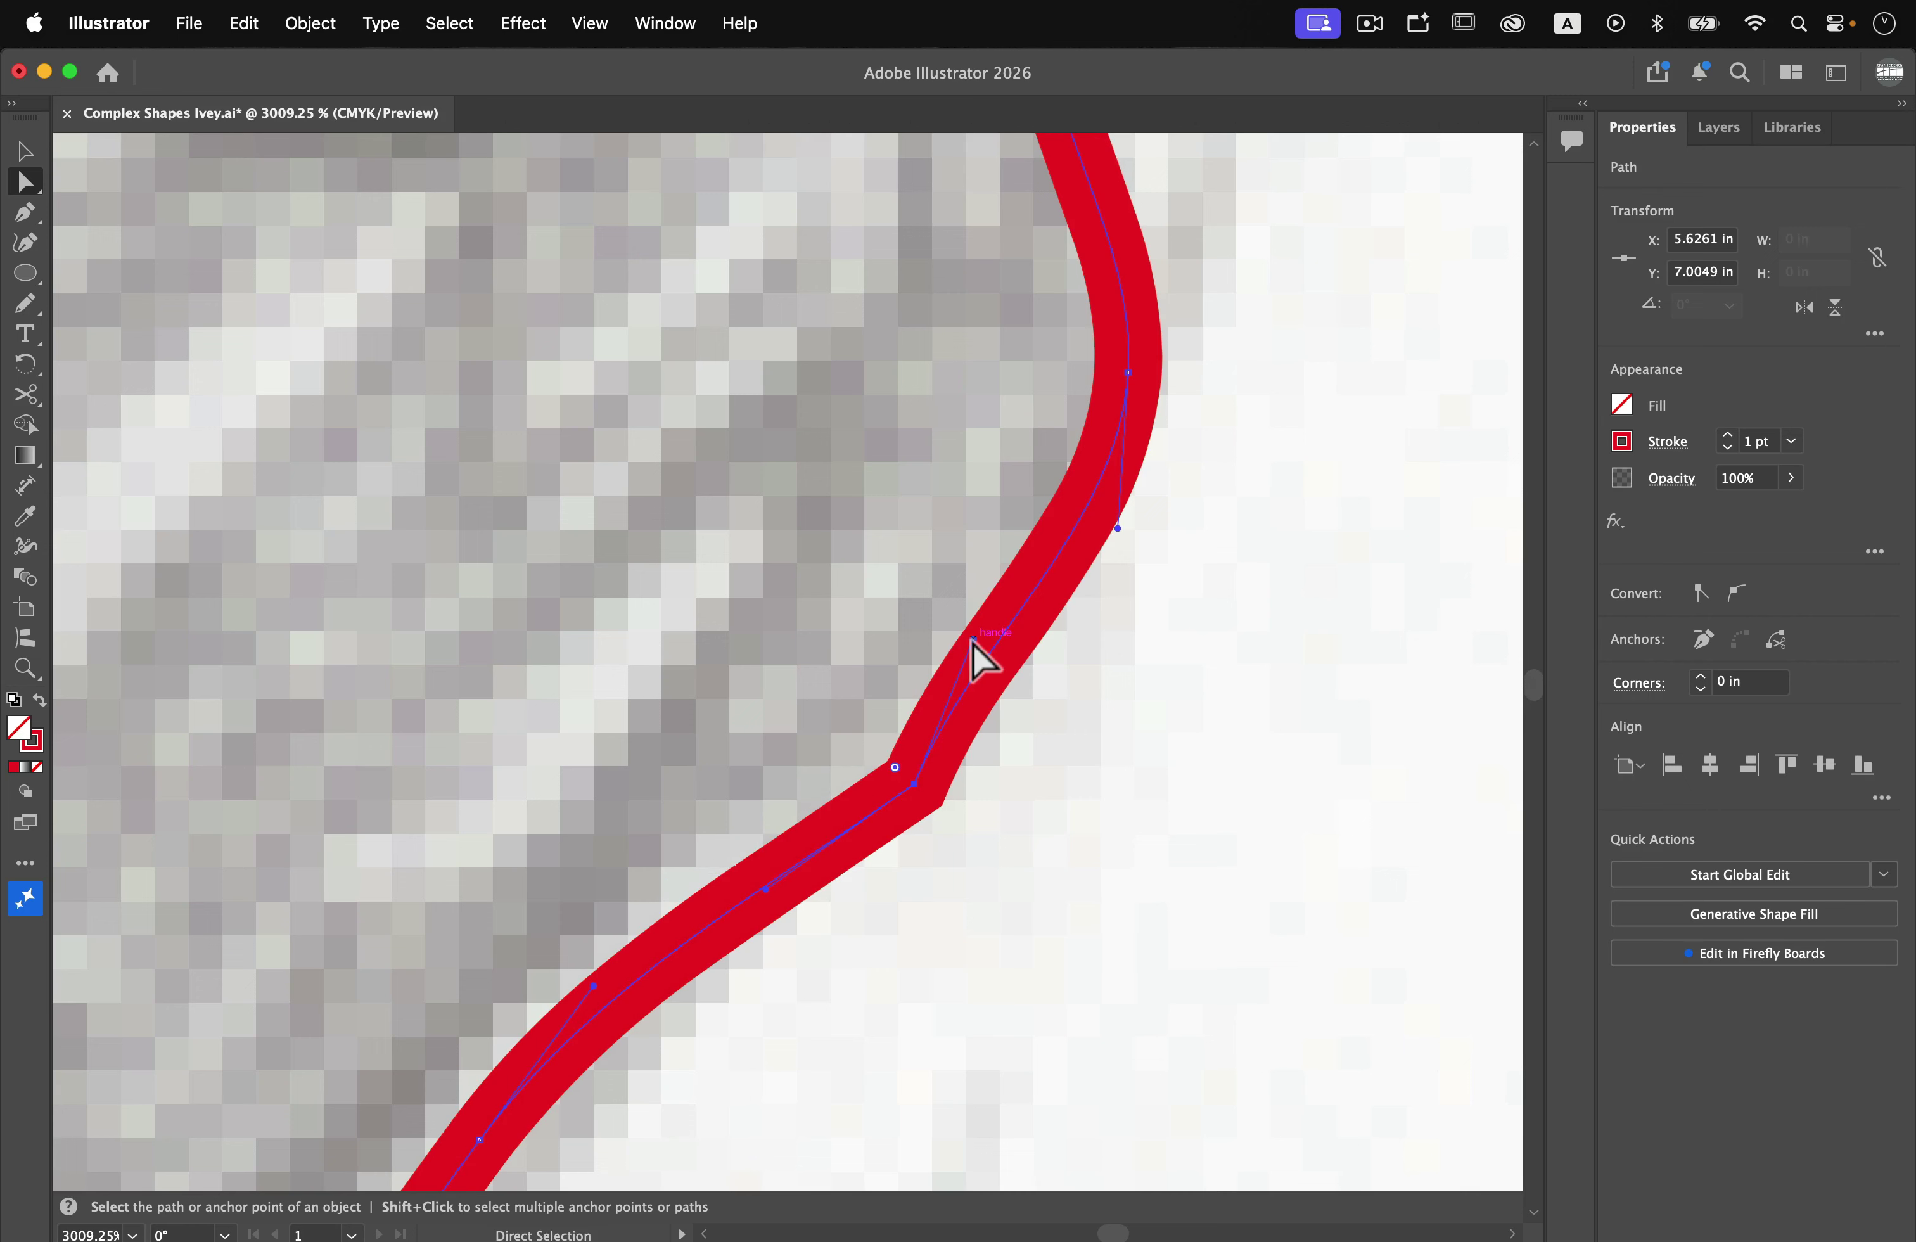
left_click_drag(973, 641, 1023, 715)
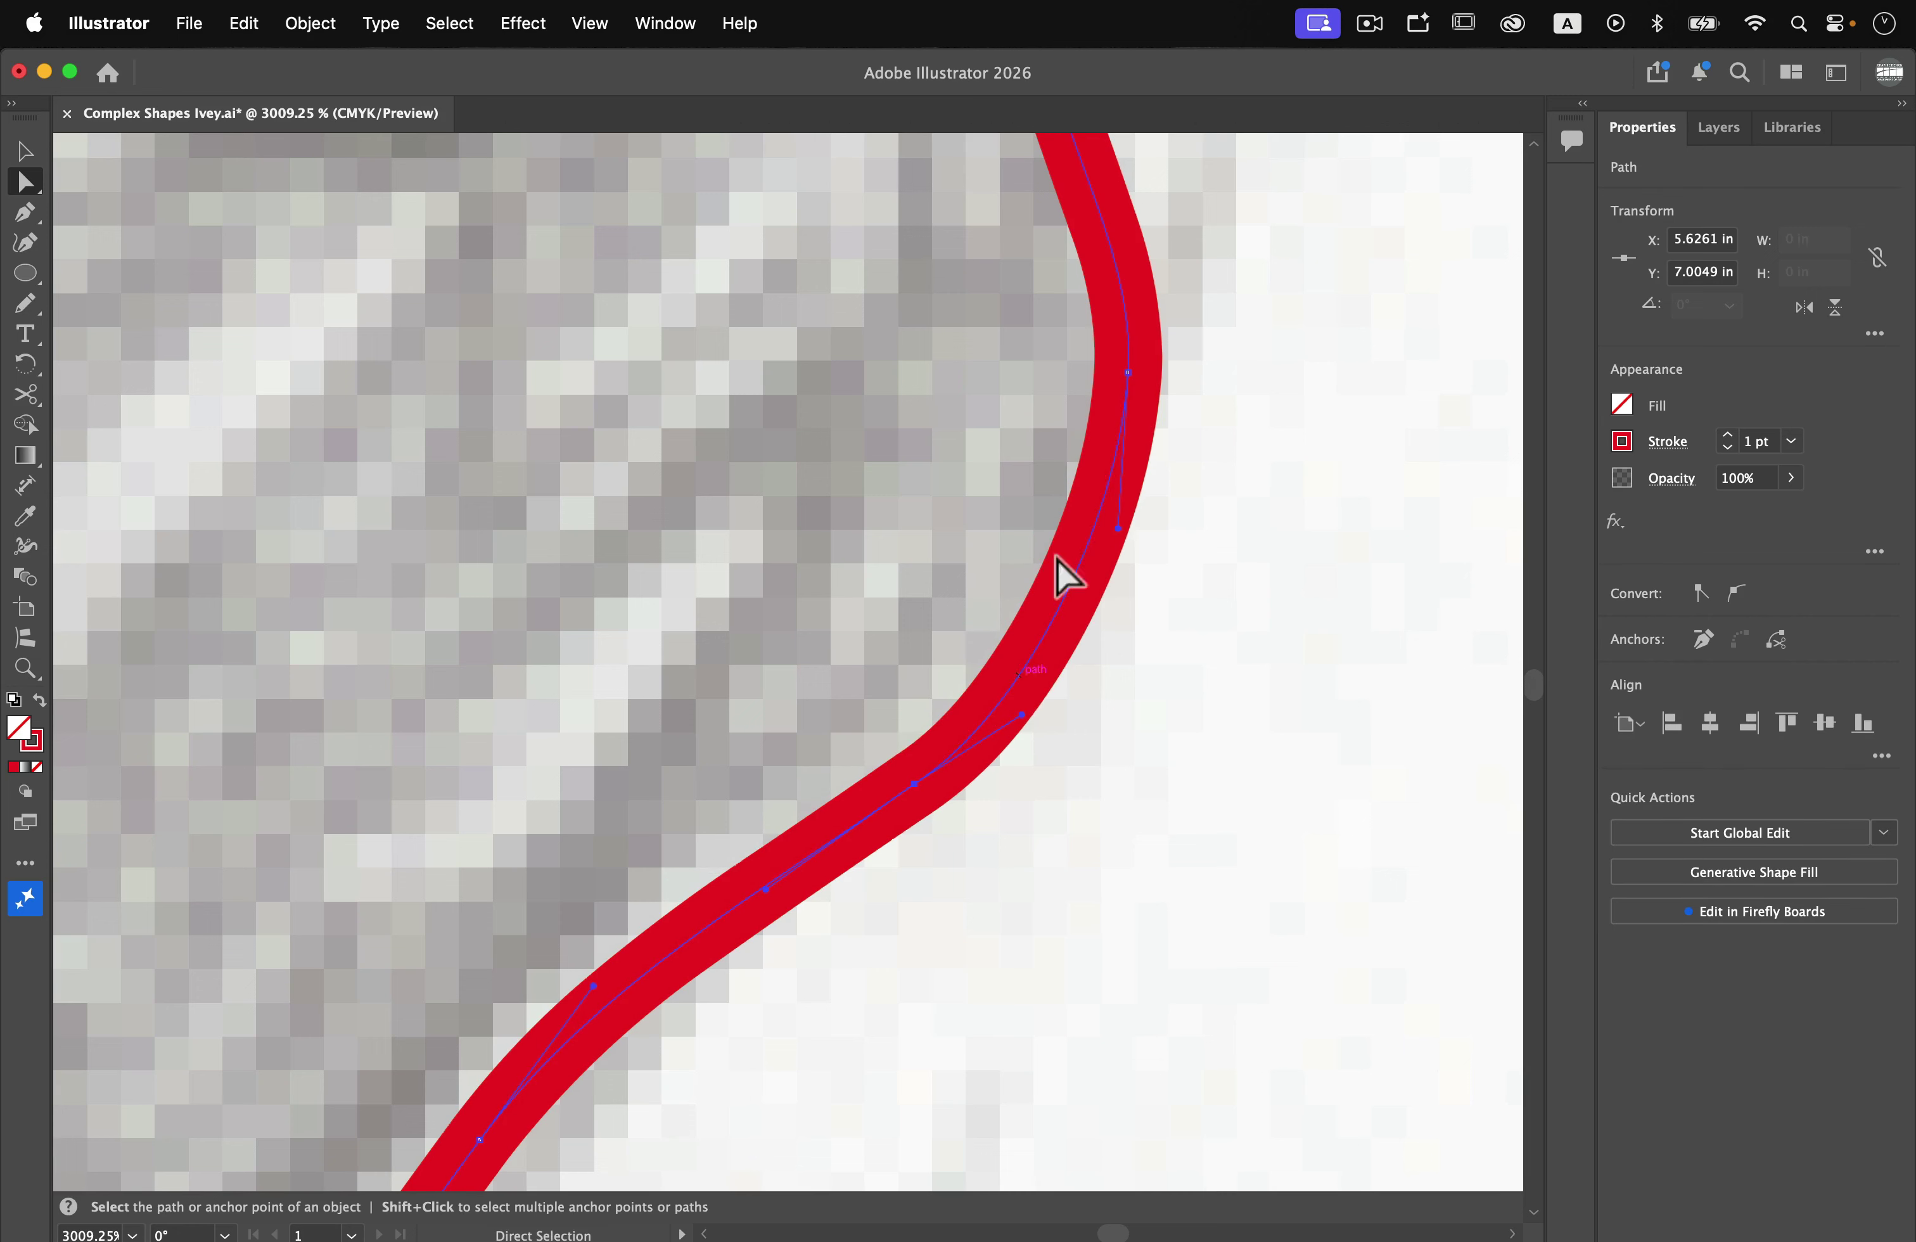
Reshape the dented upper curve of the right temple bulge with Direct Selection, following the sketch, and deselect the path
scroll(798, 899, "down", 5)
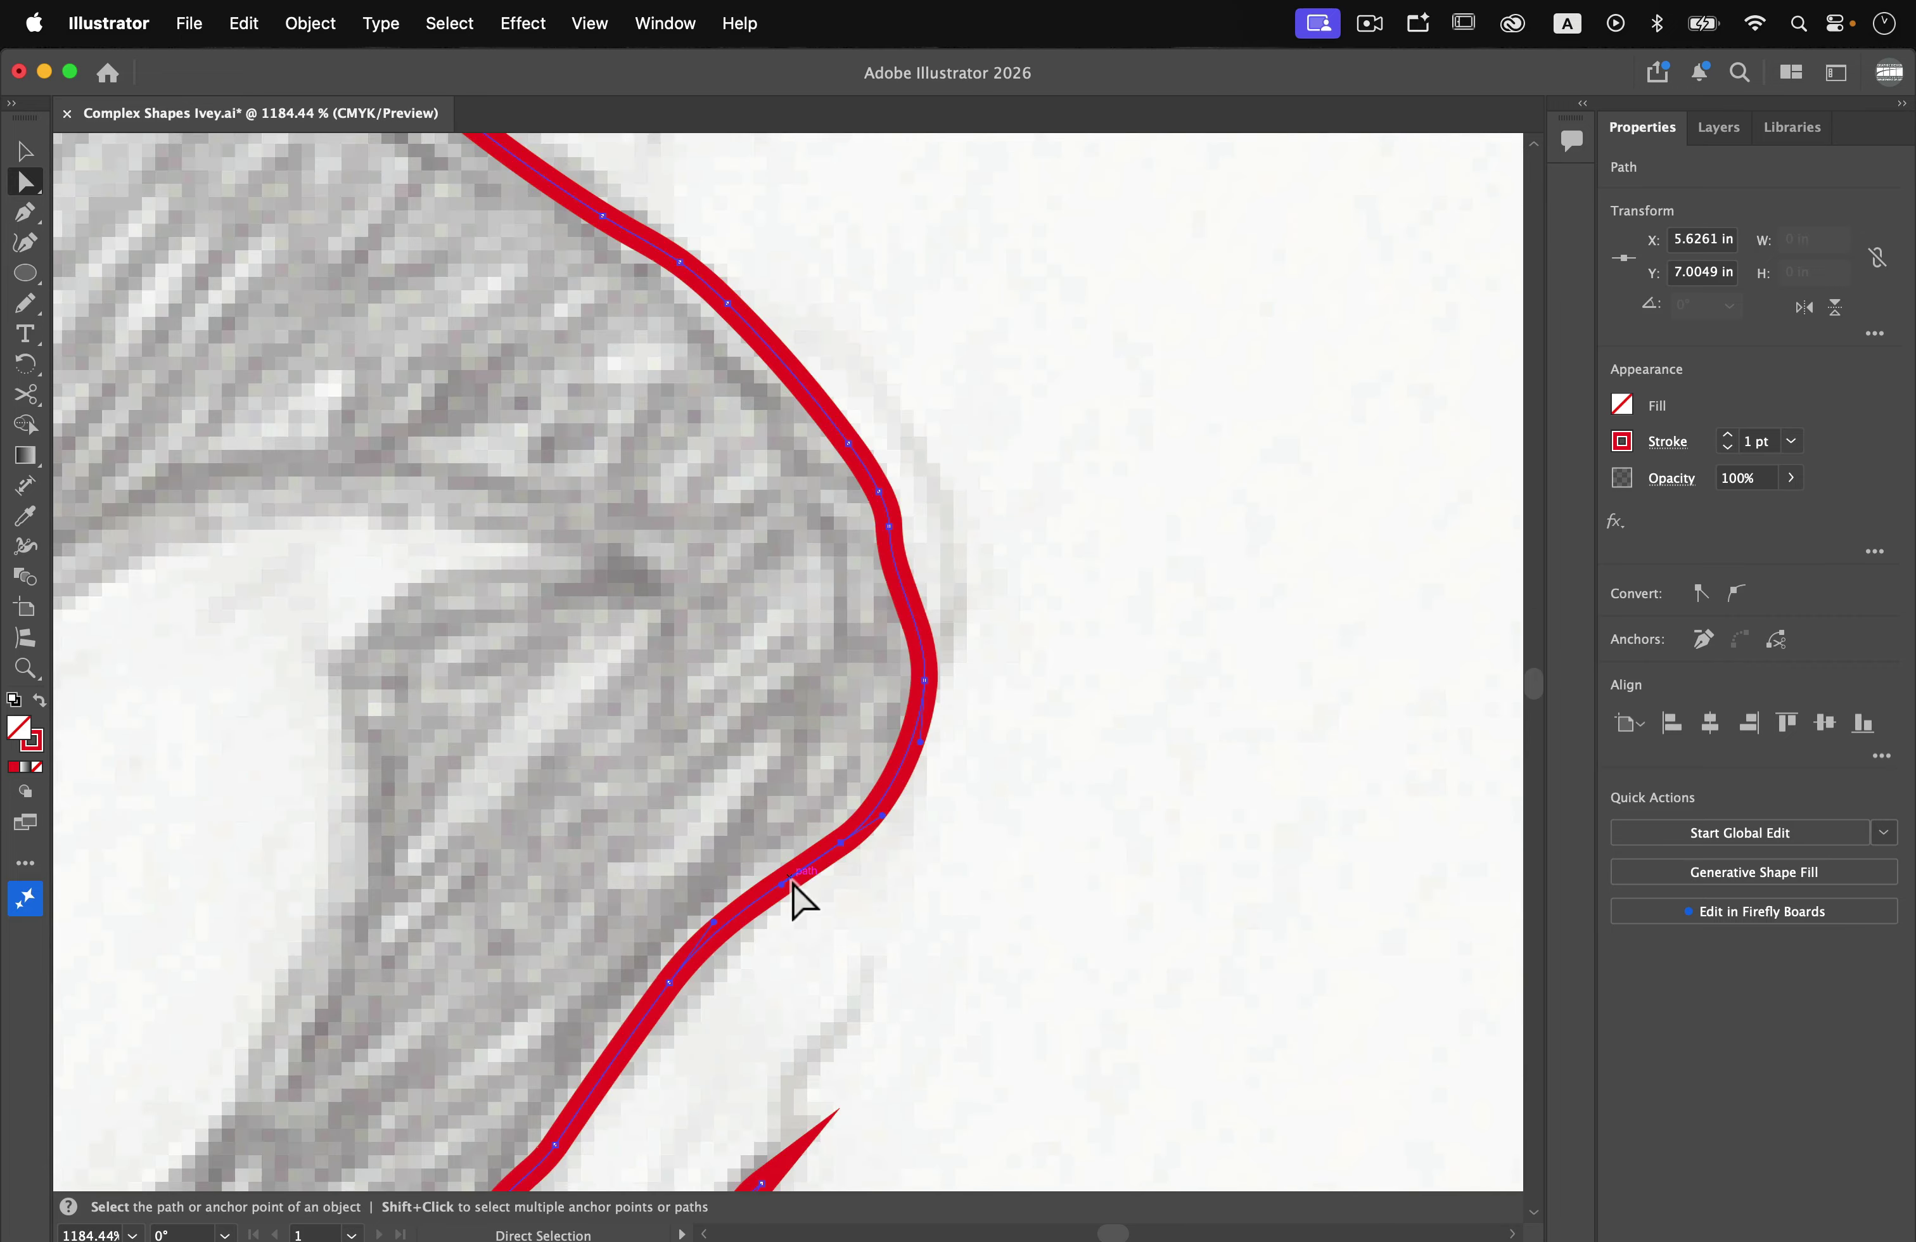
scroll(798, 899, "up", 1)
left_click_drag(834, 486, 871, 529)
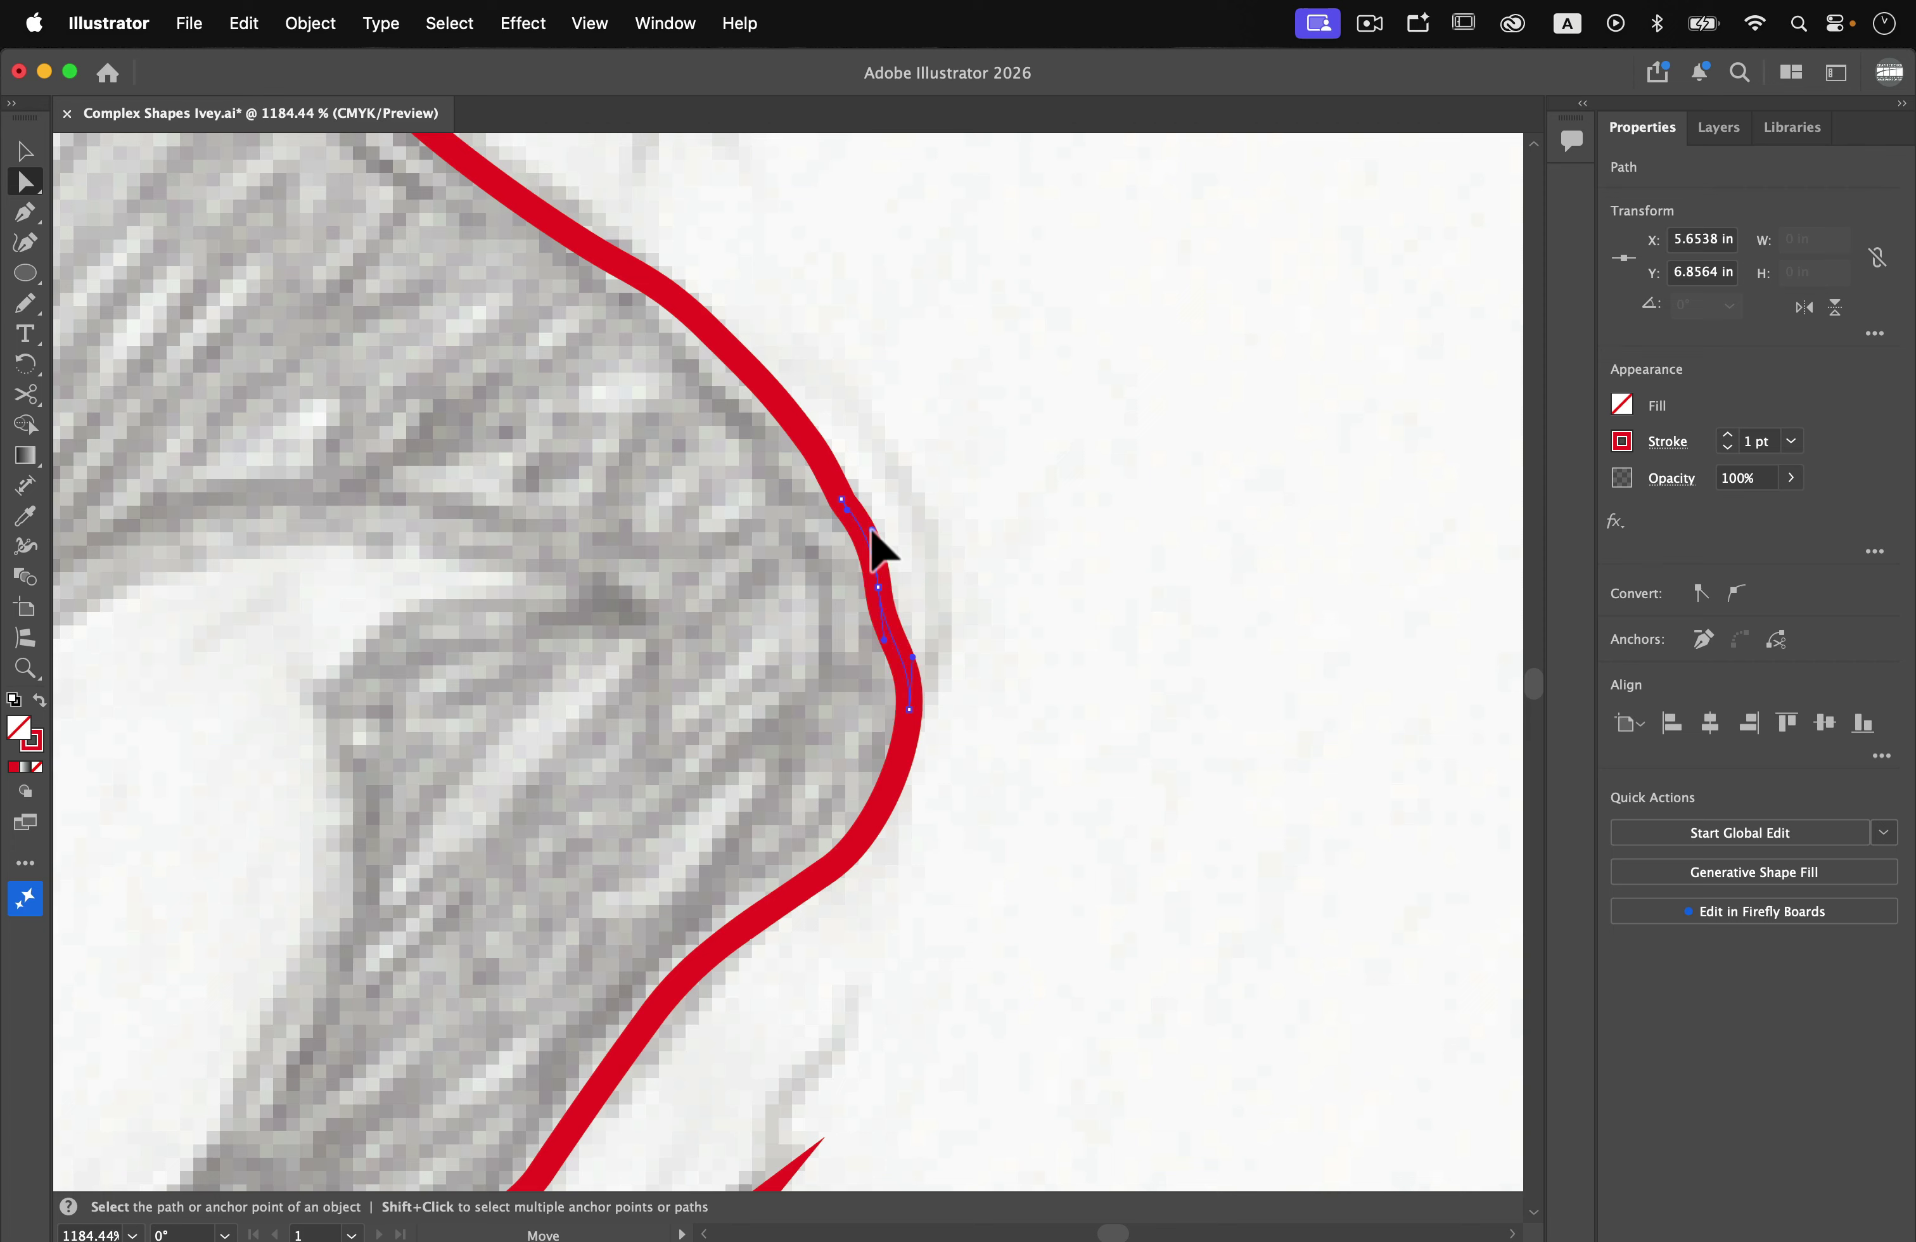
left_click(975, 543)
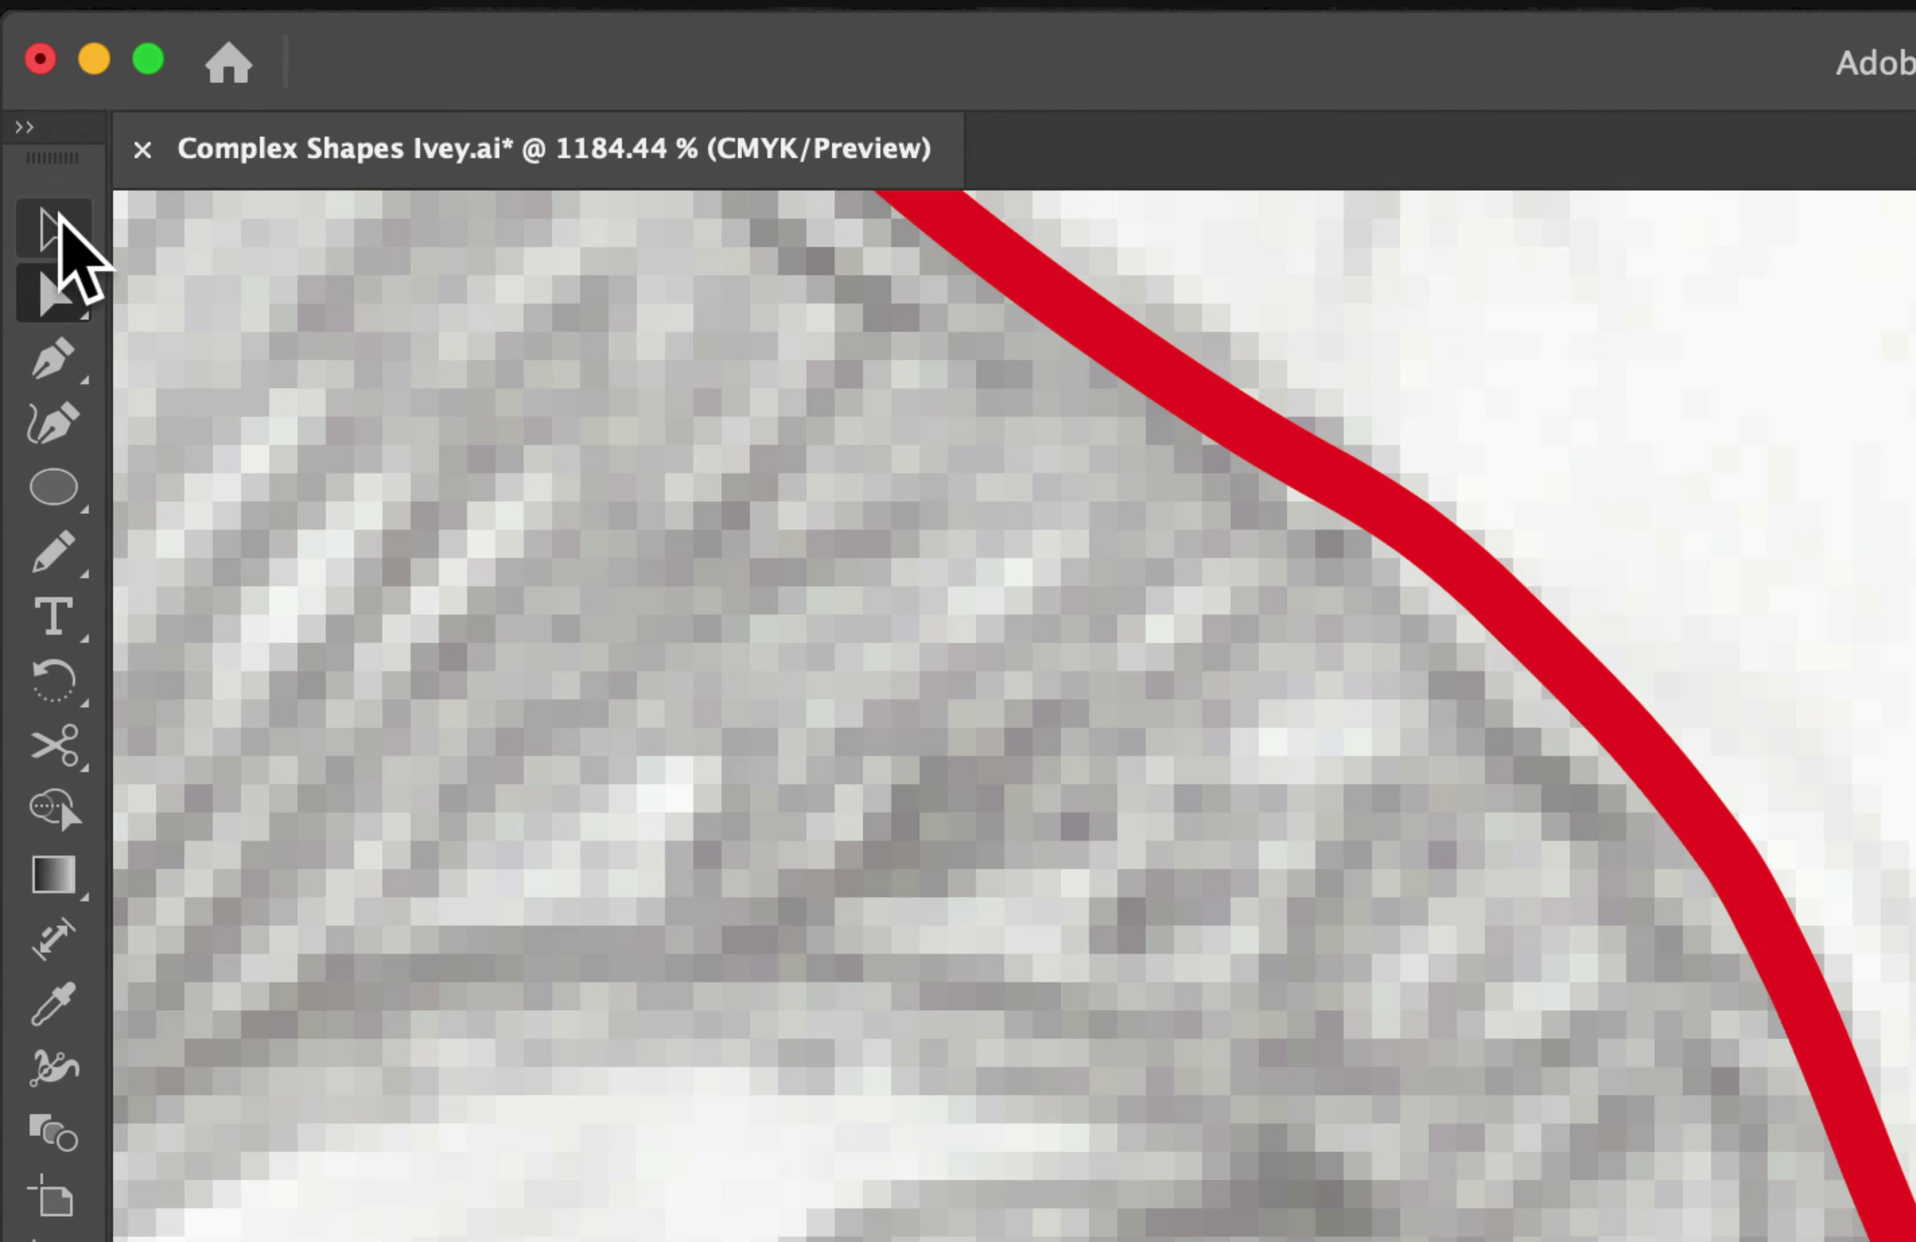
Select the whole skull outline and smooth its right temple curve down to the cheek notch with the Smooth tool
left_click(24, 153)
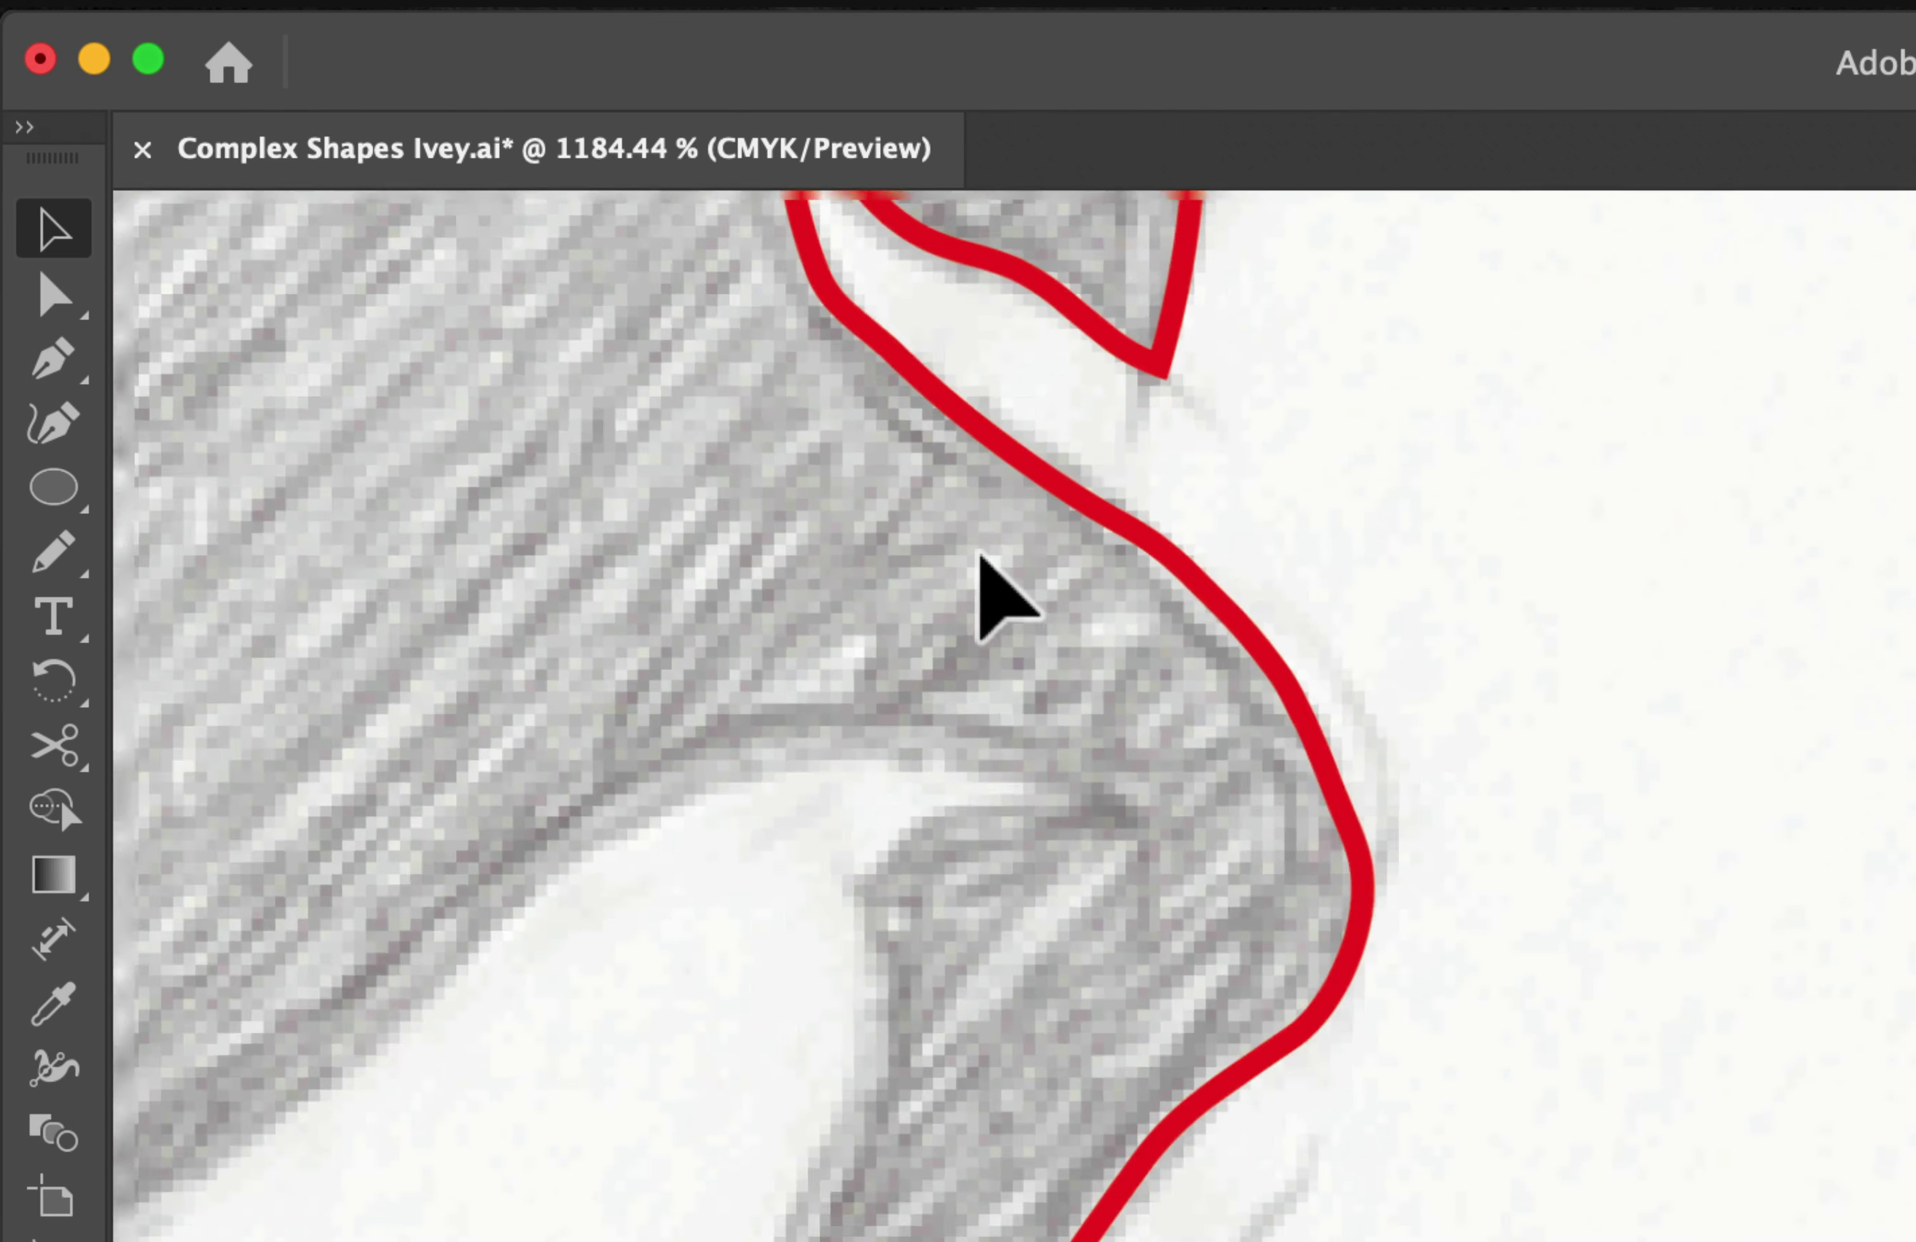
scroll(978, 555, "down", 10)
left_click(978, 555)
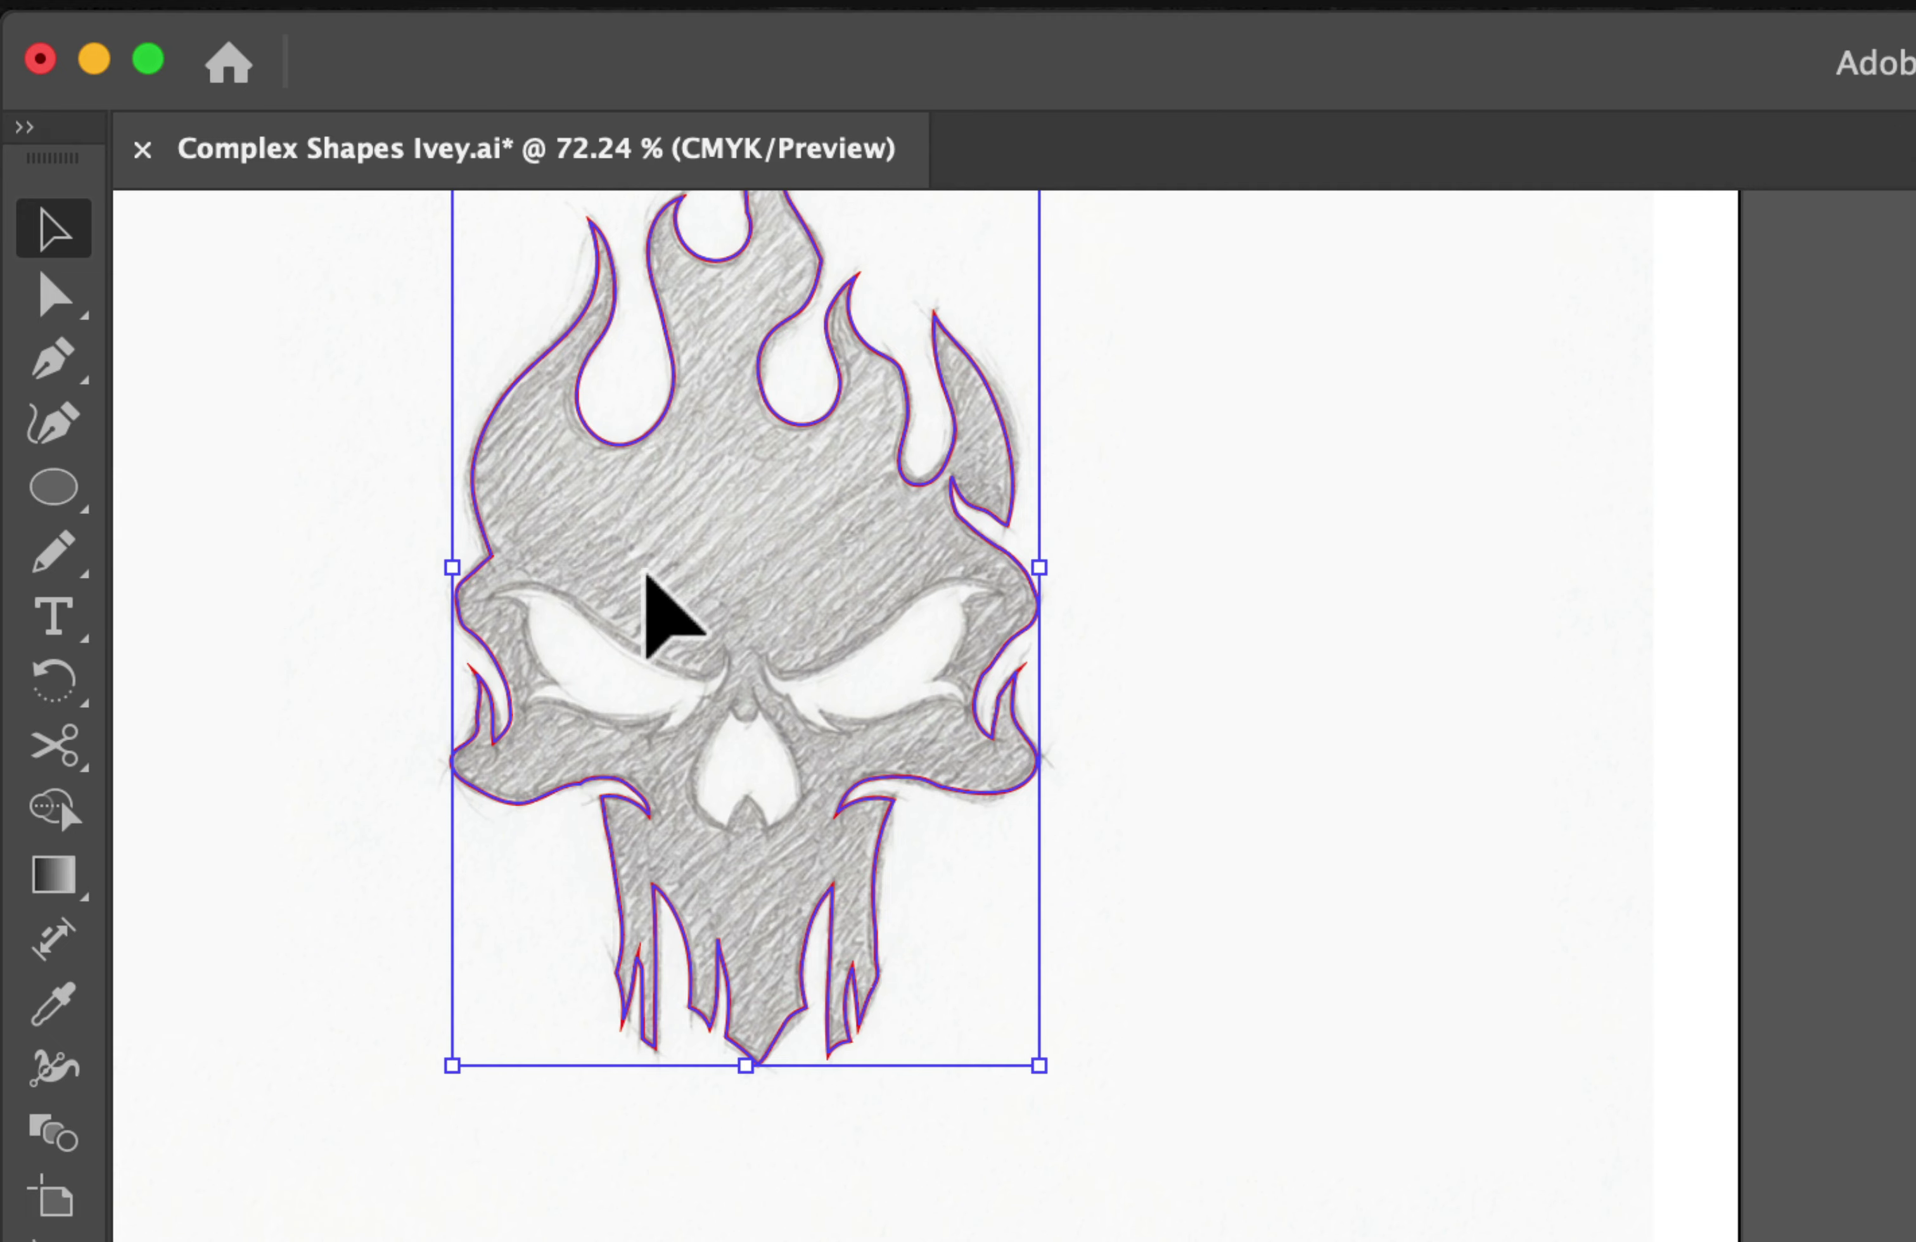
scroll(1080, 532, "up", 4)
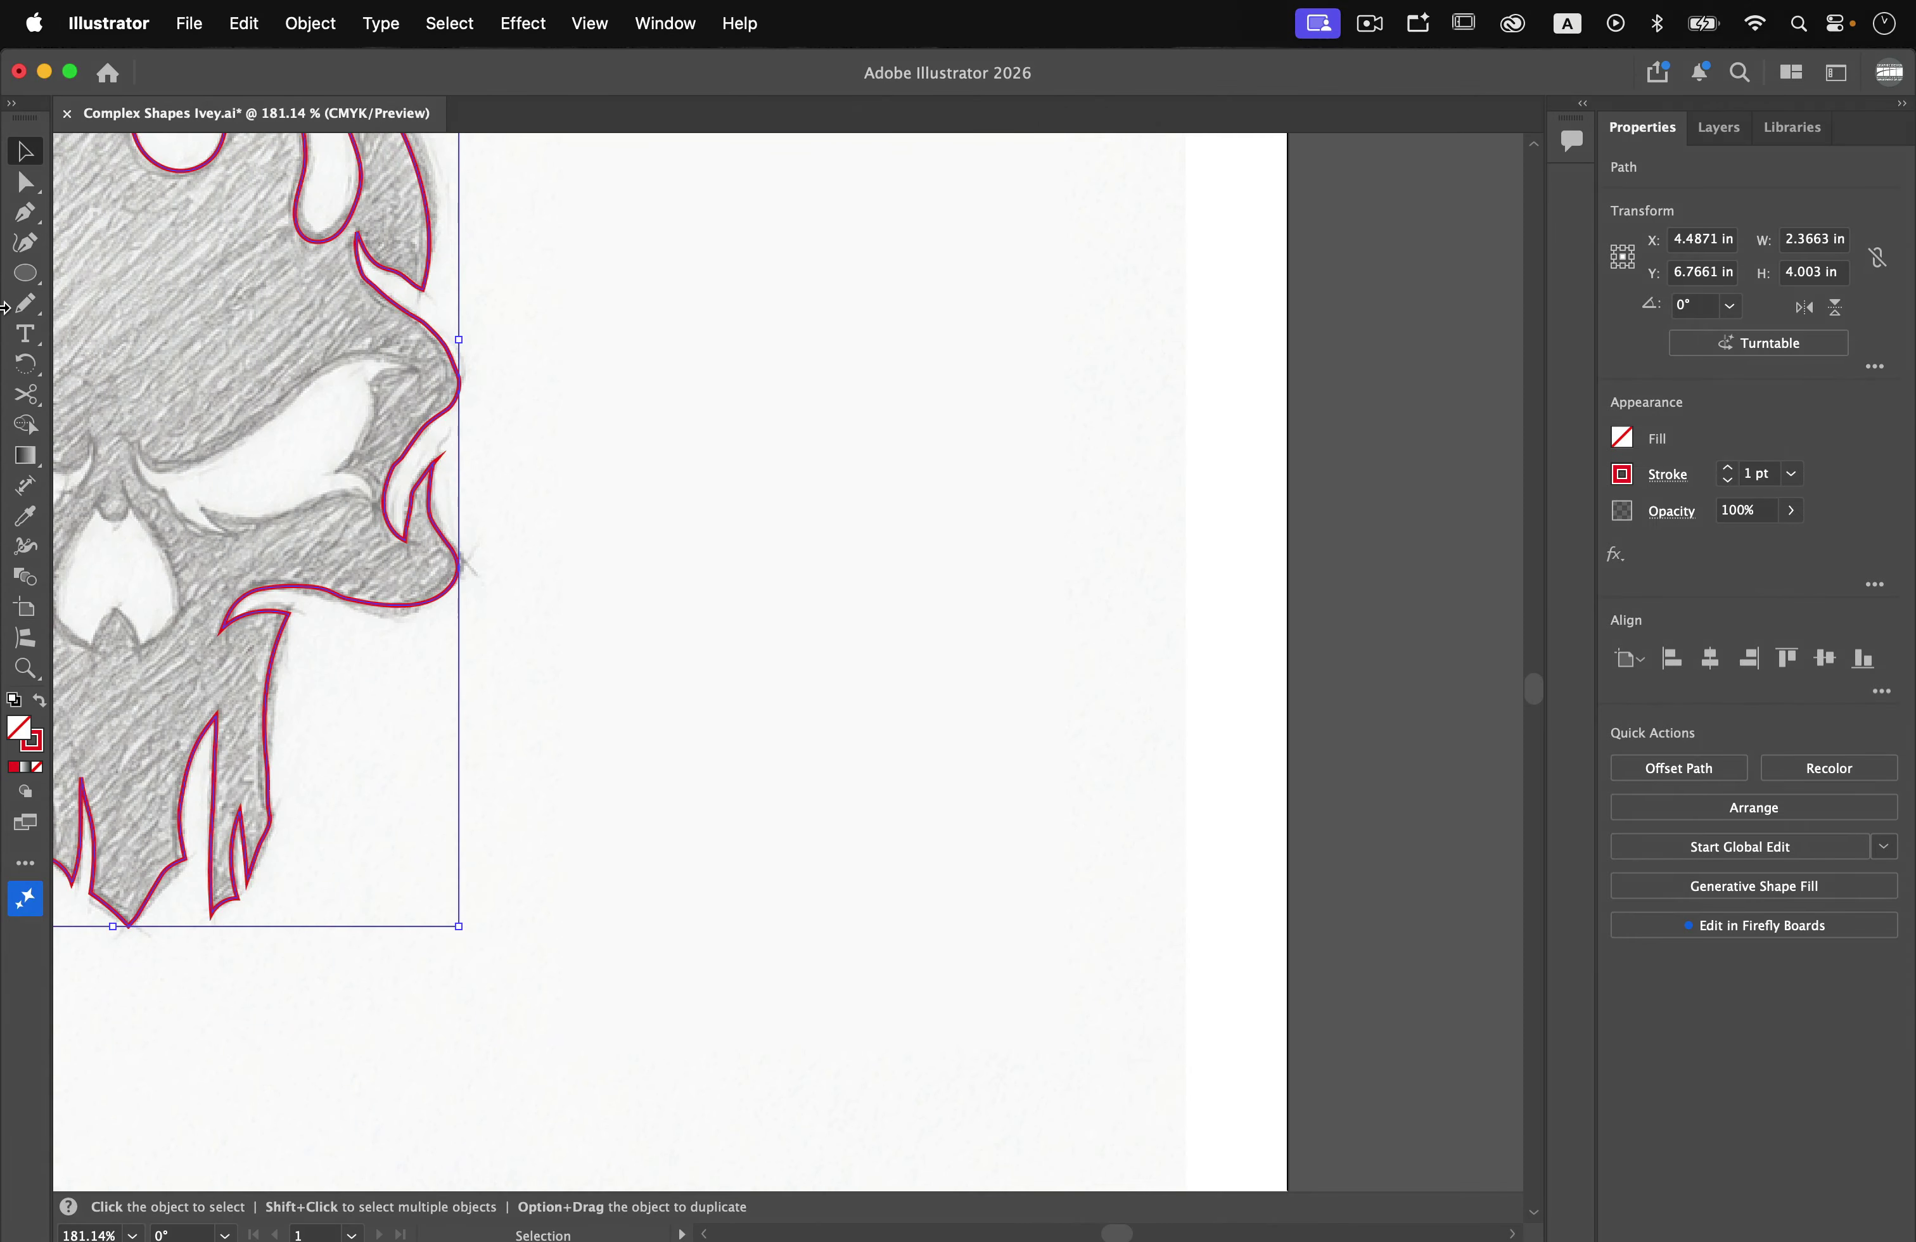
key("n")
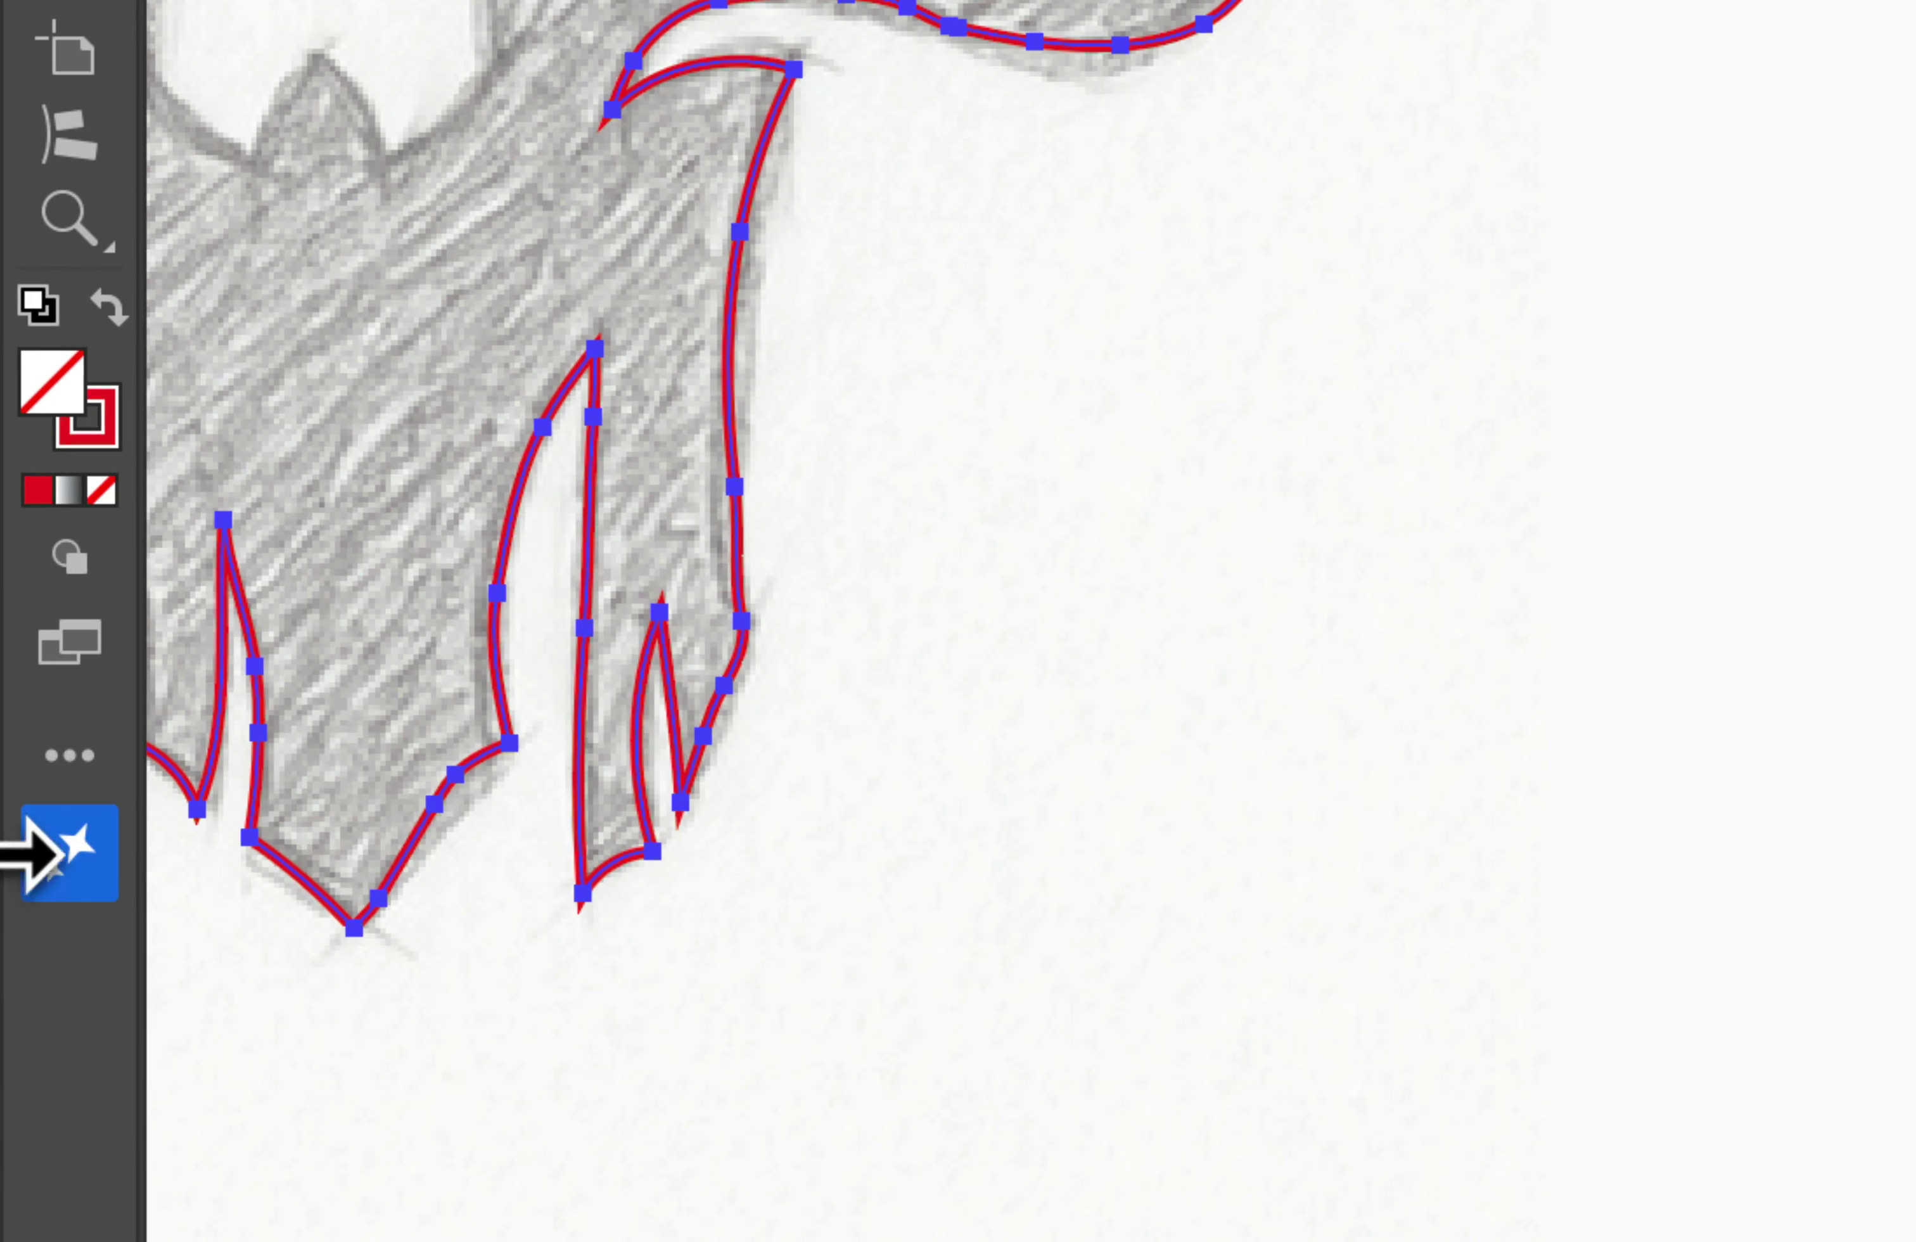
left_click(64, 751)
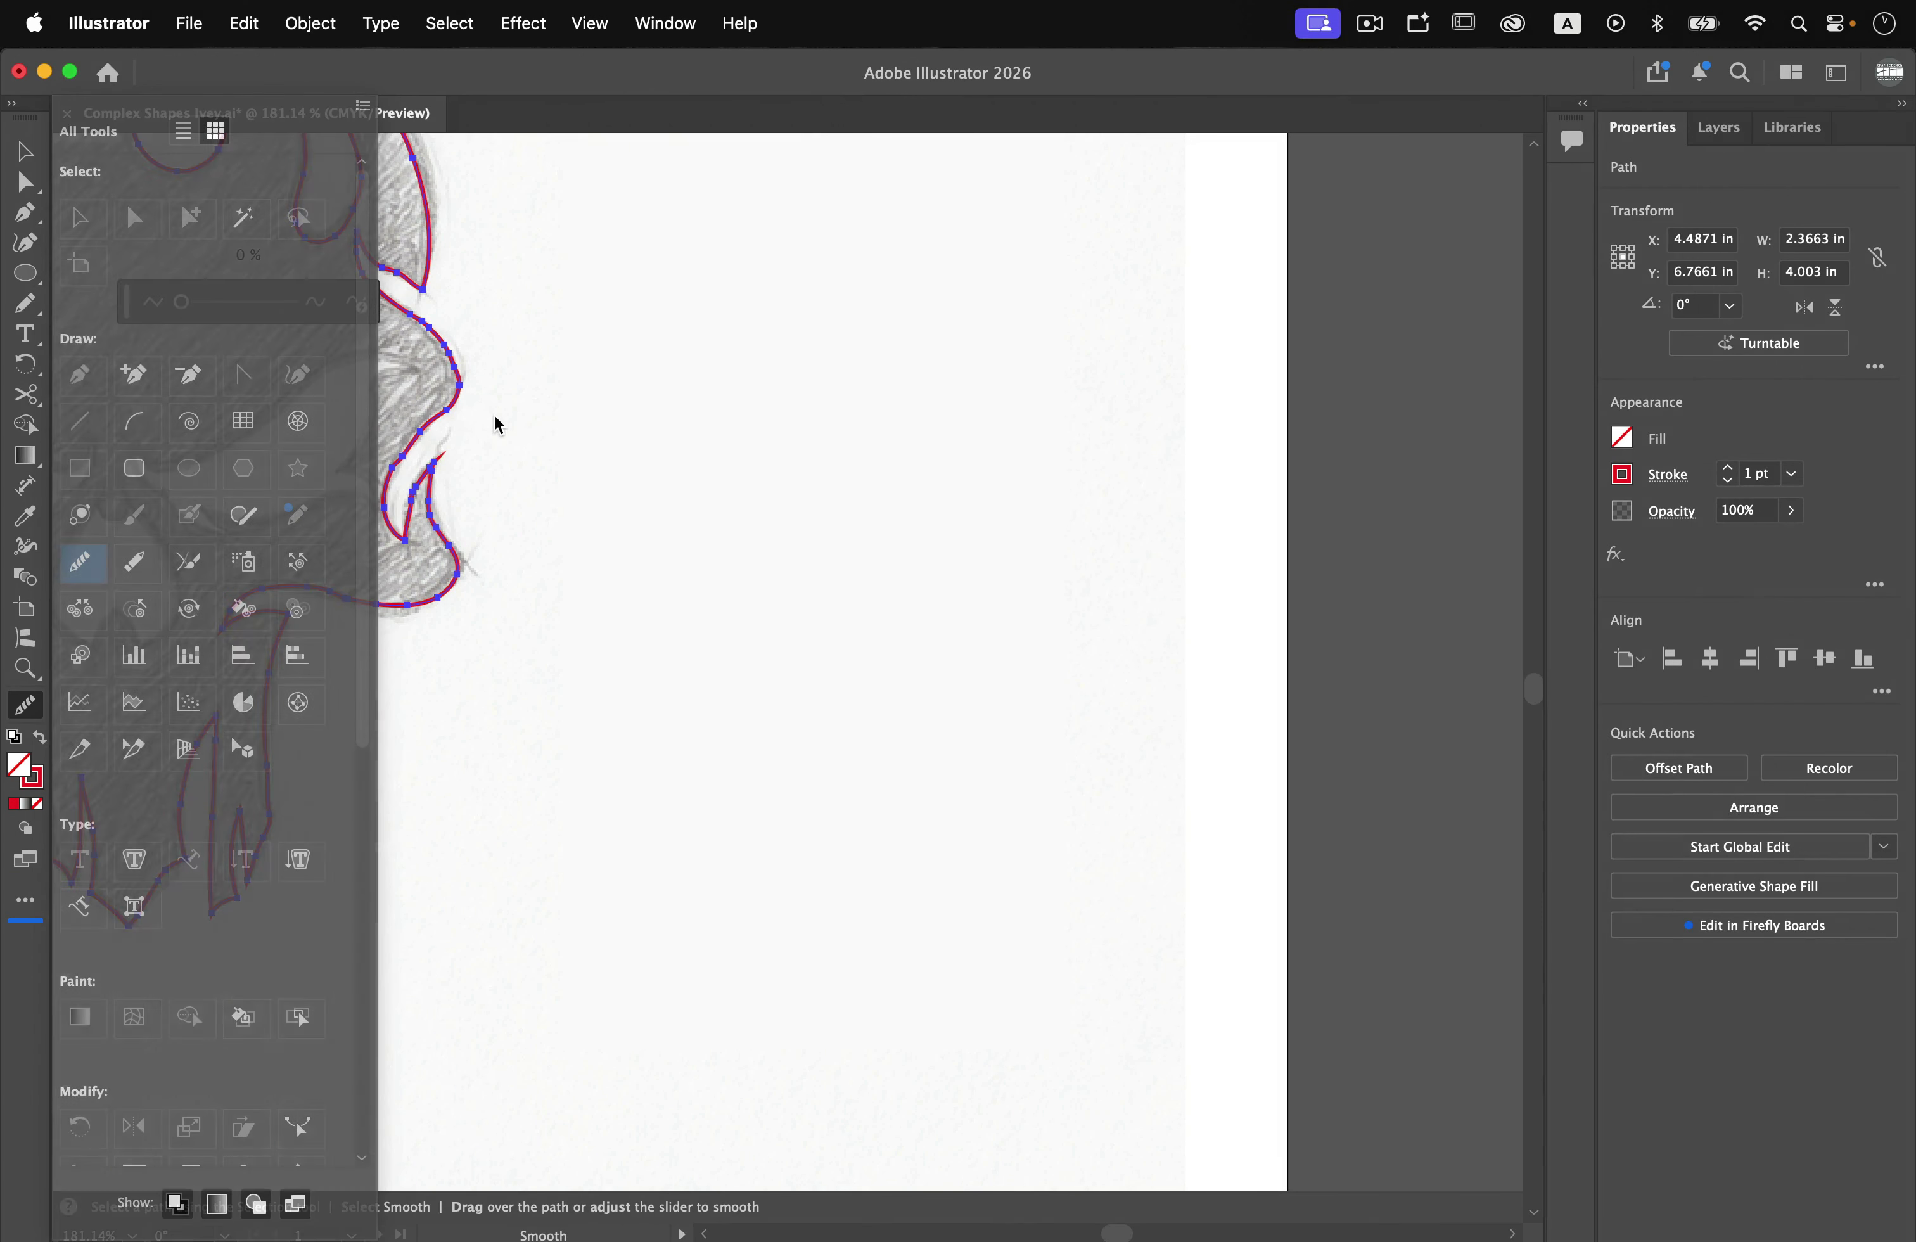
scroll(390, 381, "up", 6)
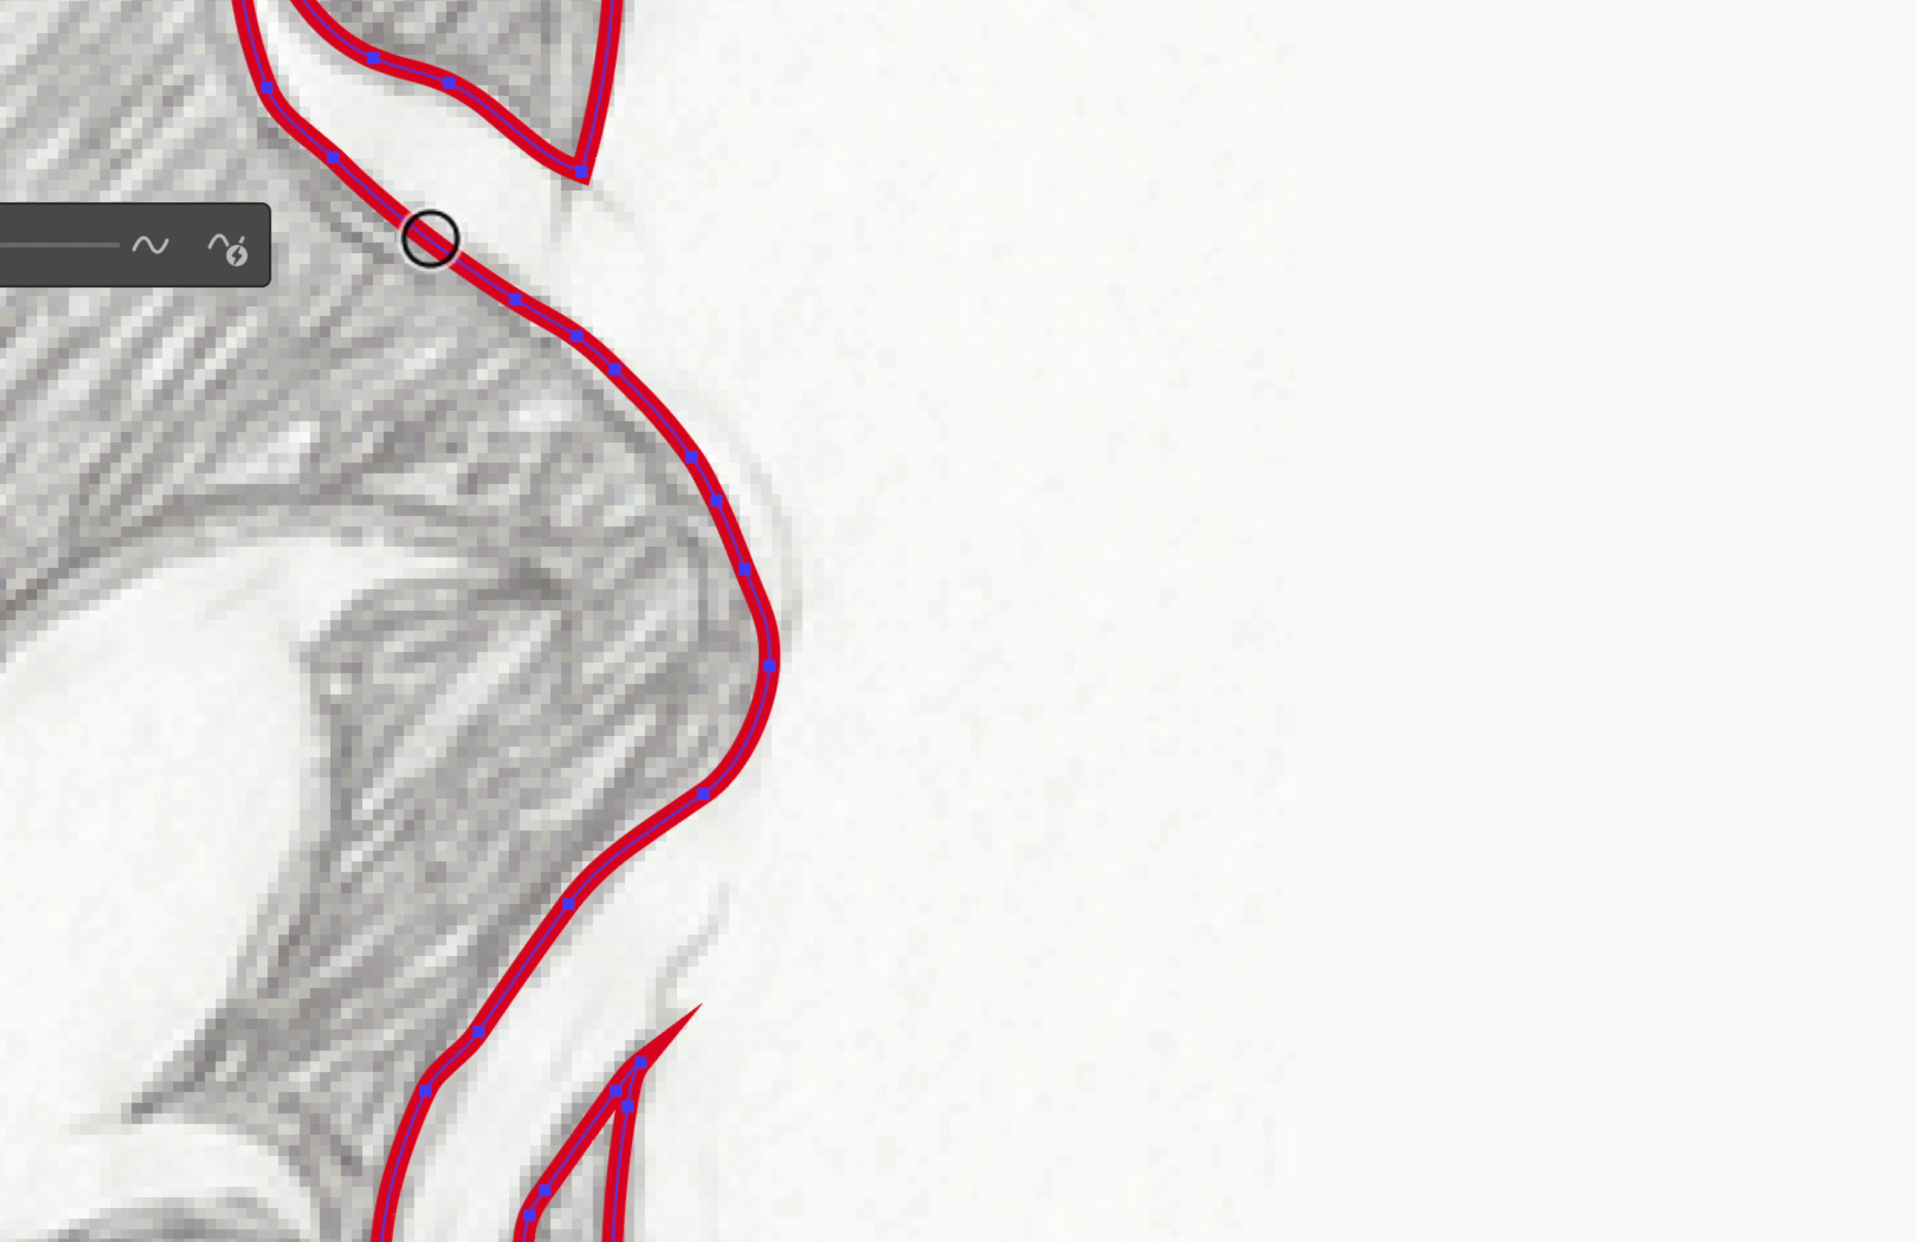
mouse_move(463, 298)
left_mouse_down()
mouse_move(559, 366)
mouse_move(626, 521)
left_mouse_up()
mouse_move(732, 654)
left_mouse_down()
mouse_move(671, 774)
mouse_move(453, 275)
mouse_move(676, 471)
mouse_move(667, 863)
mouse_move(557, 367)
mouse_move(496, 304)
mouse_move(620, 397)
mouse_move(706, 525)
mouse_move(752, 698)
mouse_move(702, 784)
left_mouse_up()
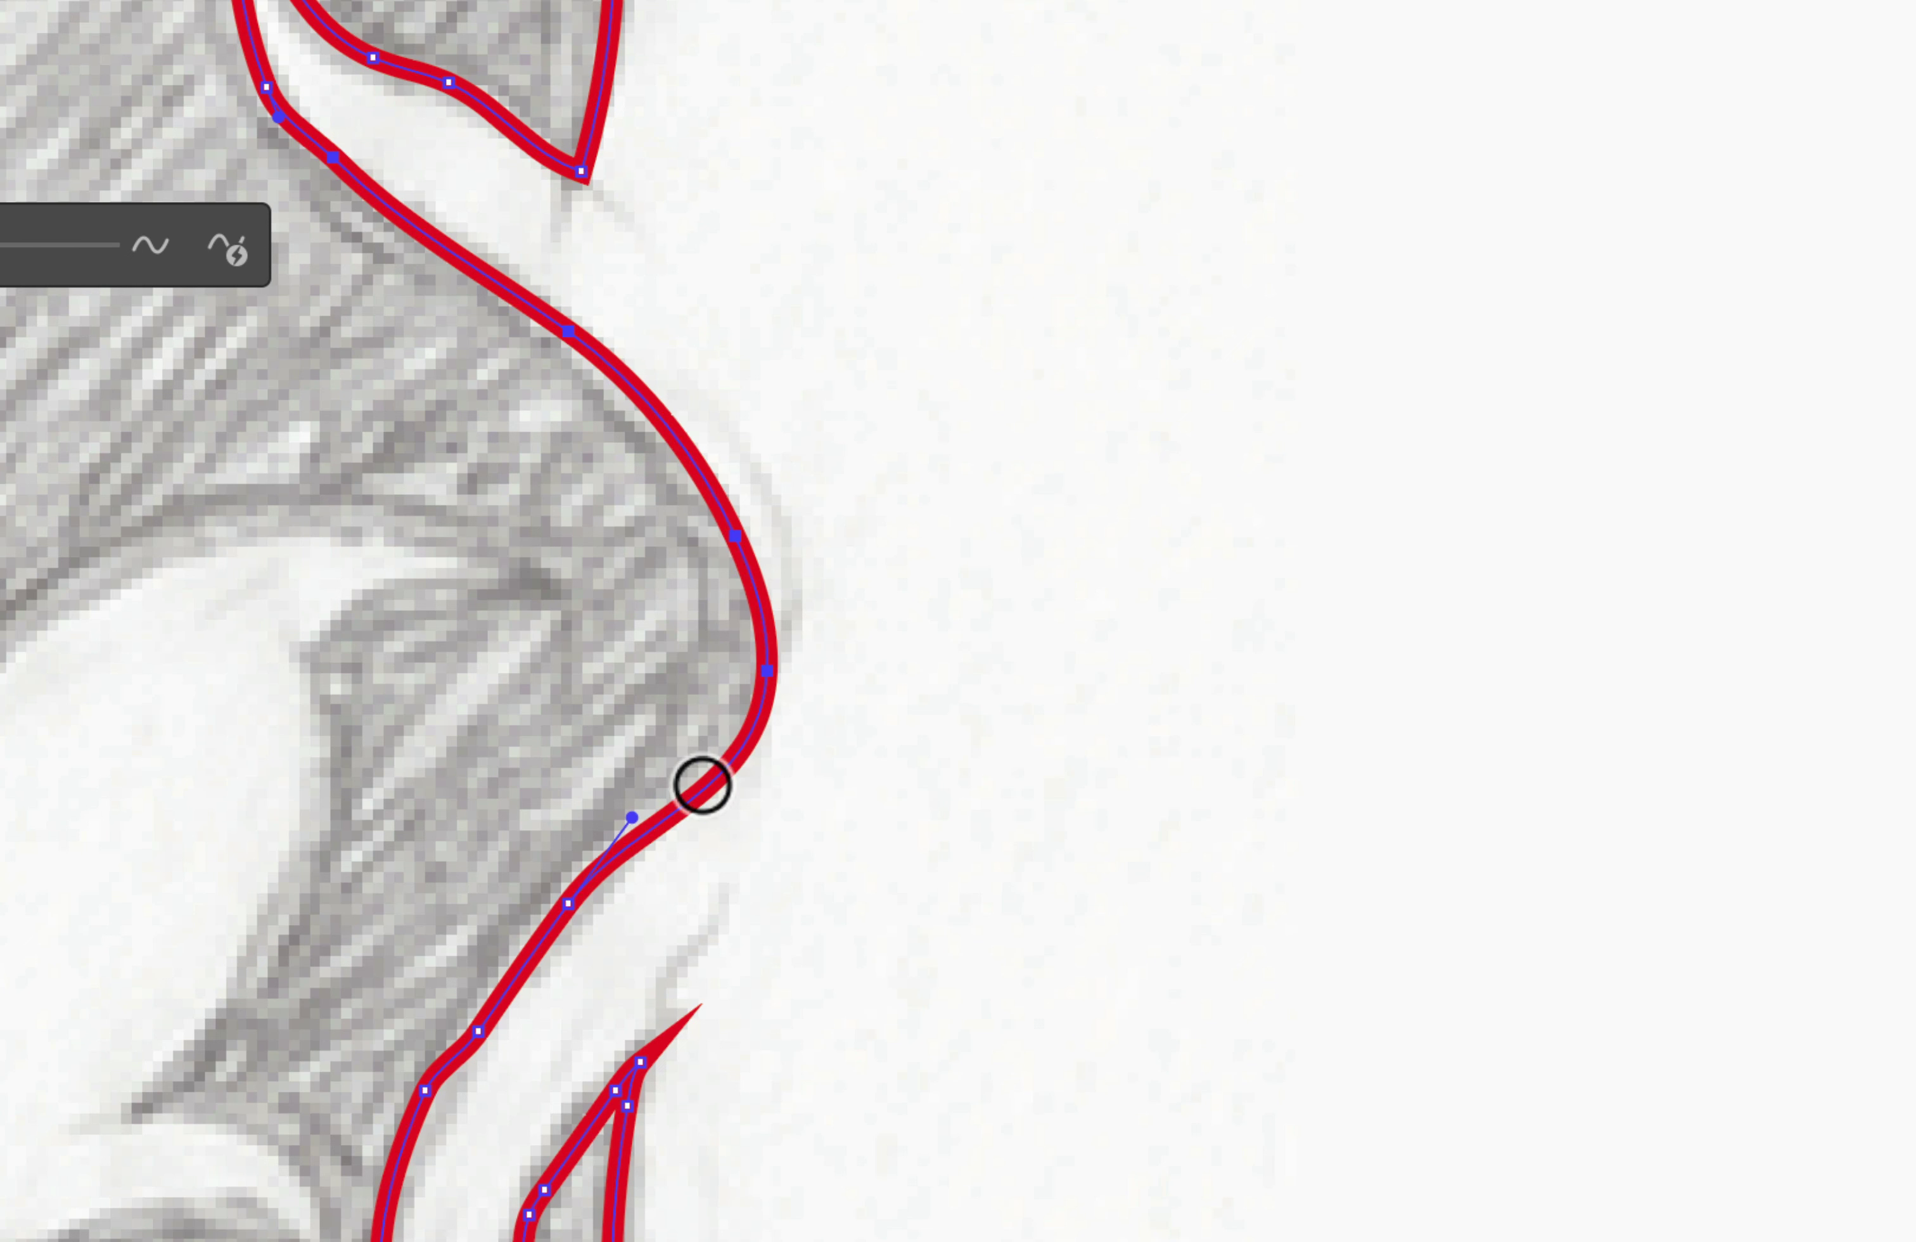
mouse_move(562, 335)
left_mouse_down()
mouse_move(657, 429)
mouse_move(722, 607)
left_mouse_up()
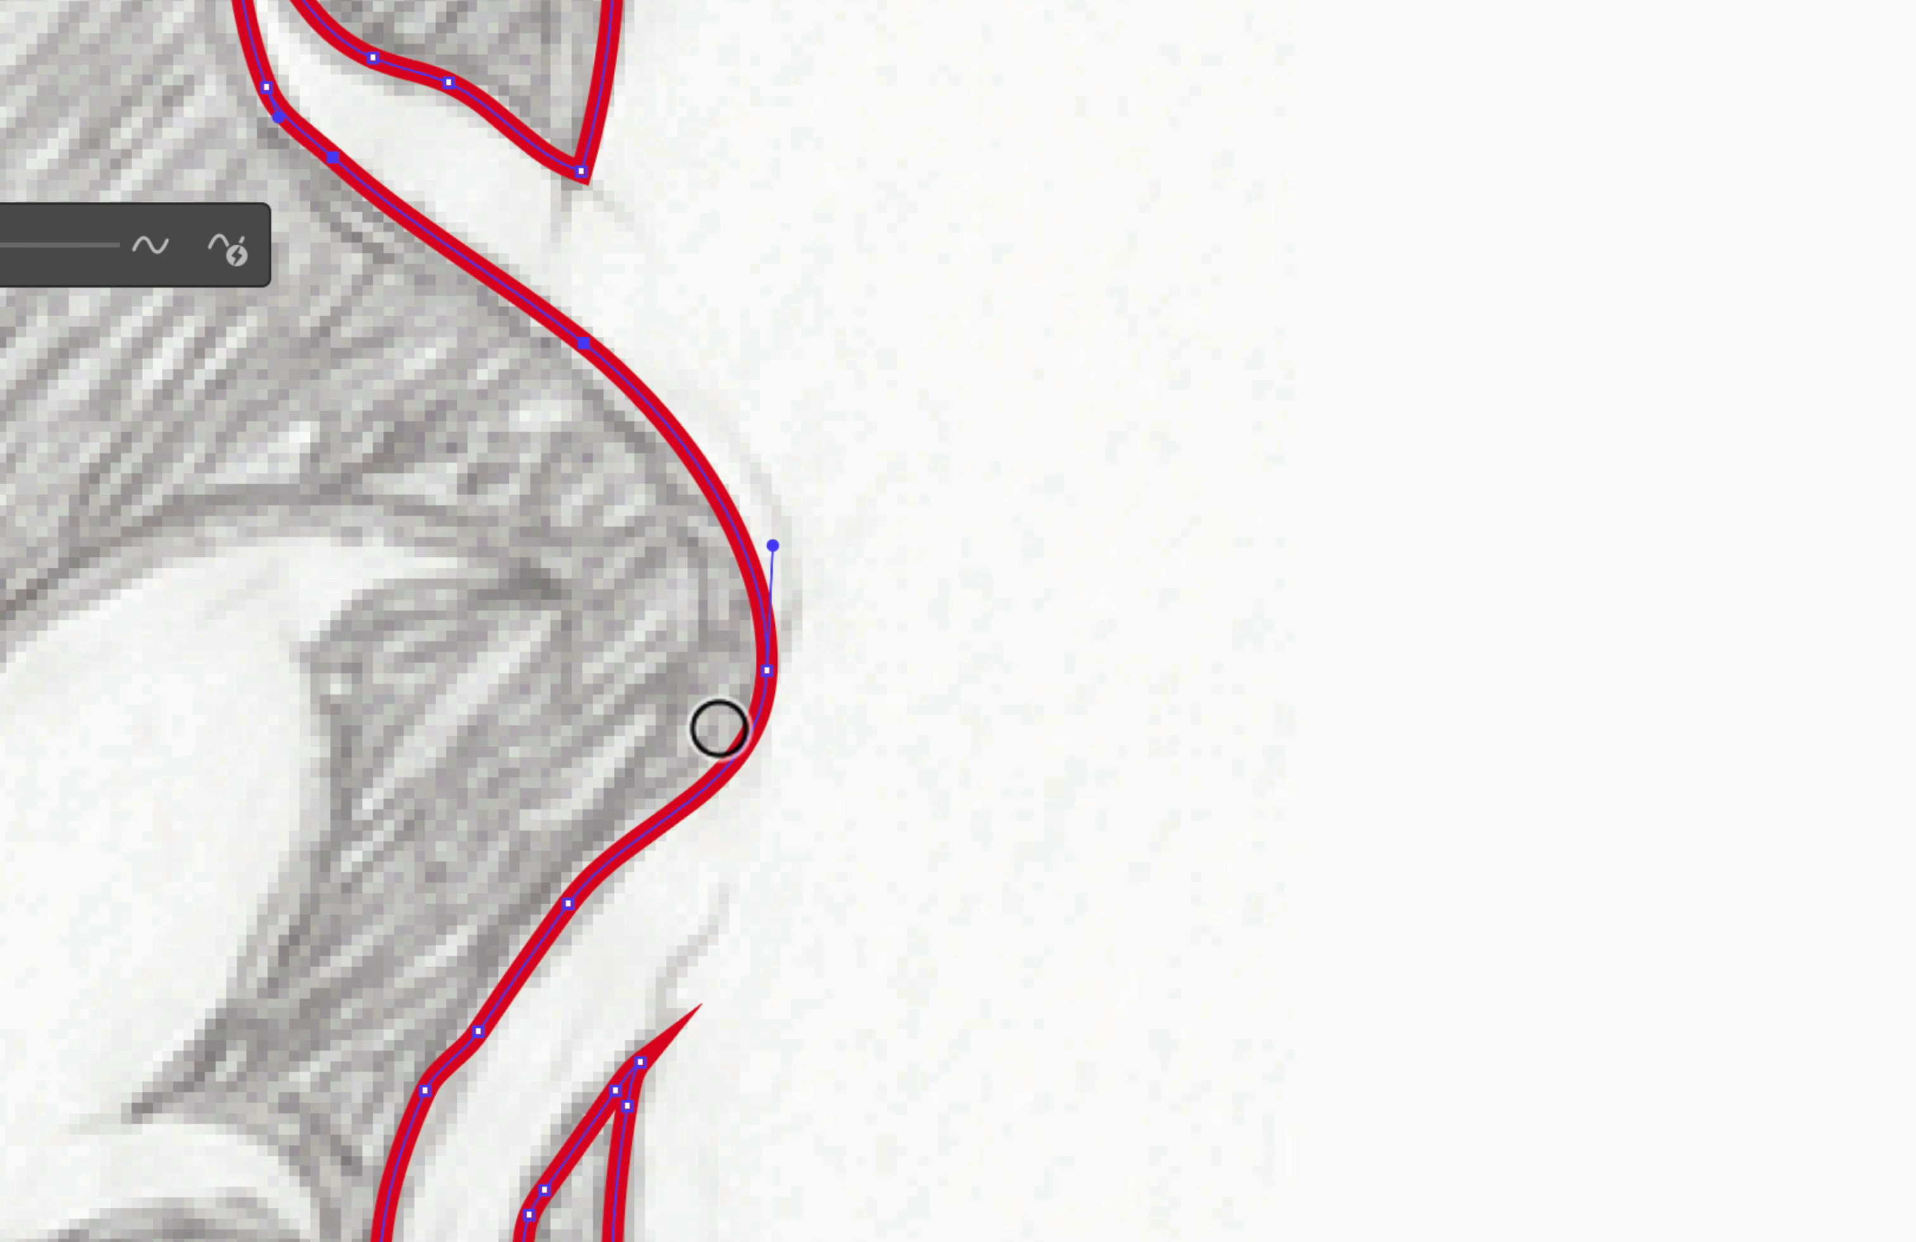
mouse_move(722, 760)
left_mouse_down()
mouse_move(636, 810)
mouse_move(491, 1016)
mouse_move(556, 953)
mouse_move(389, 1118)
left_mouse_up()
mouse_move(457, 1025)
left_mouse_down()
mouse_move(500, 945)
mouse_move(589, 871)
mouse_move(508, 1019)
left_mouse_up()
Smooth the lower edge of the right flame and the tip of the right cheek spike
scroll(757, 662, "up", 6)
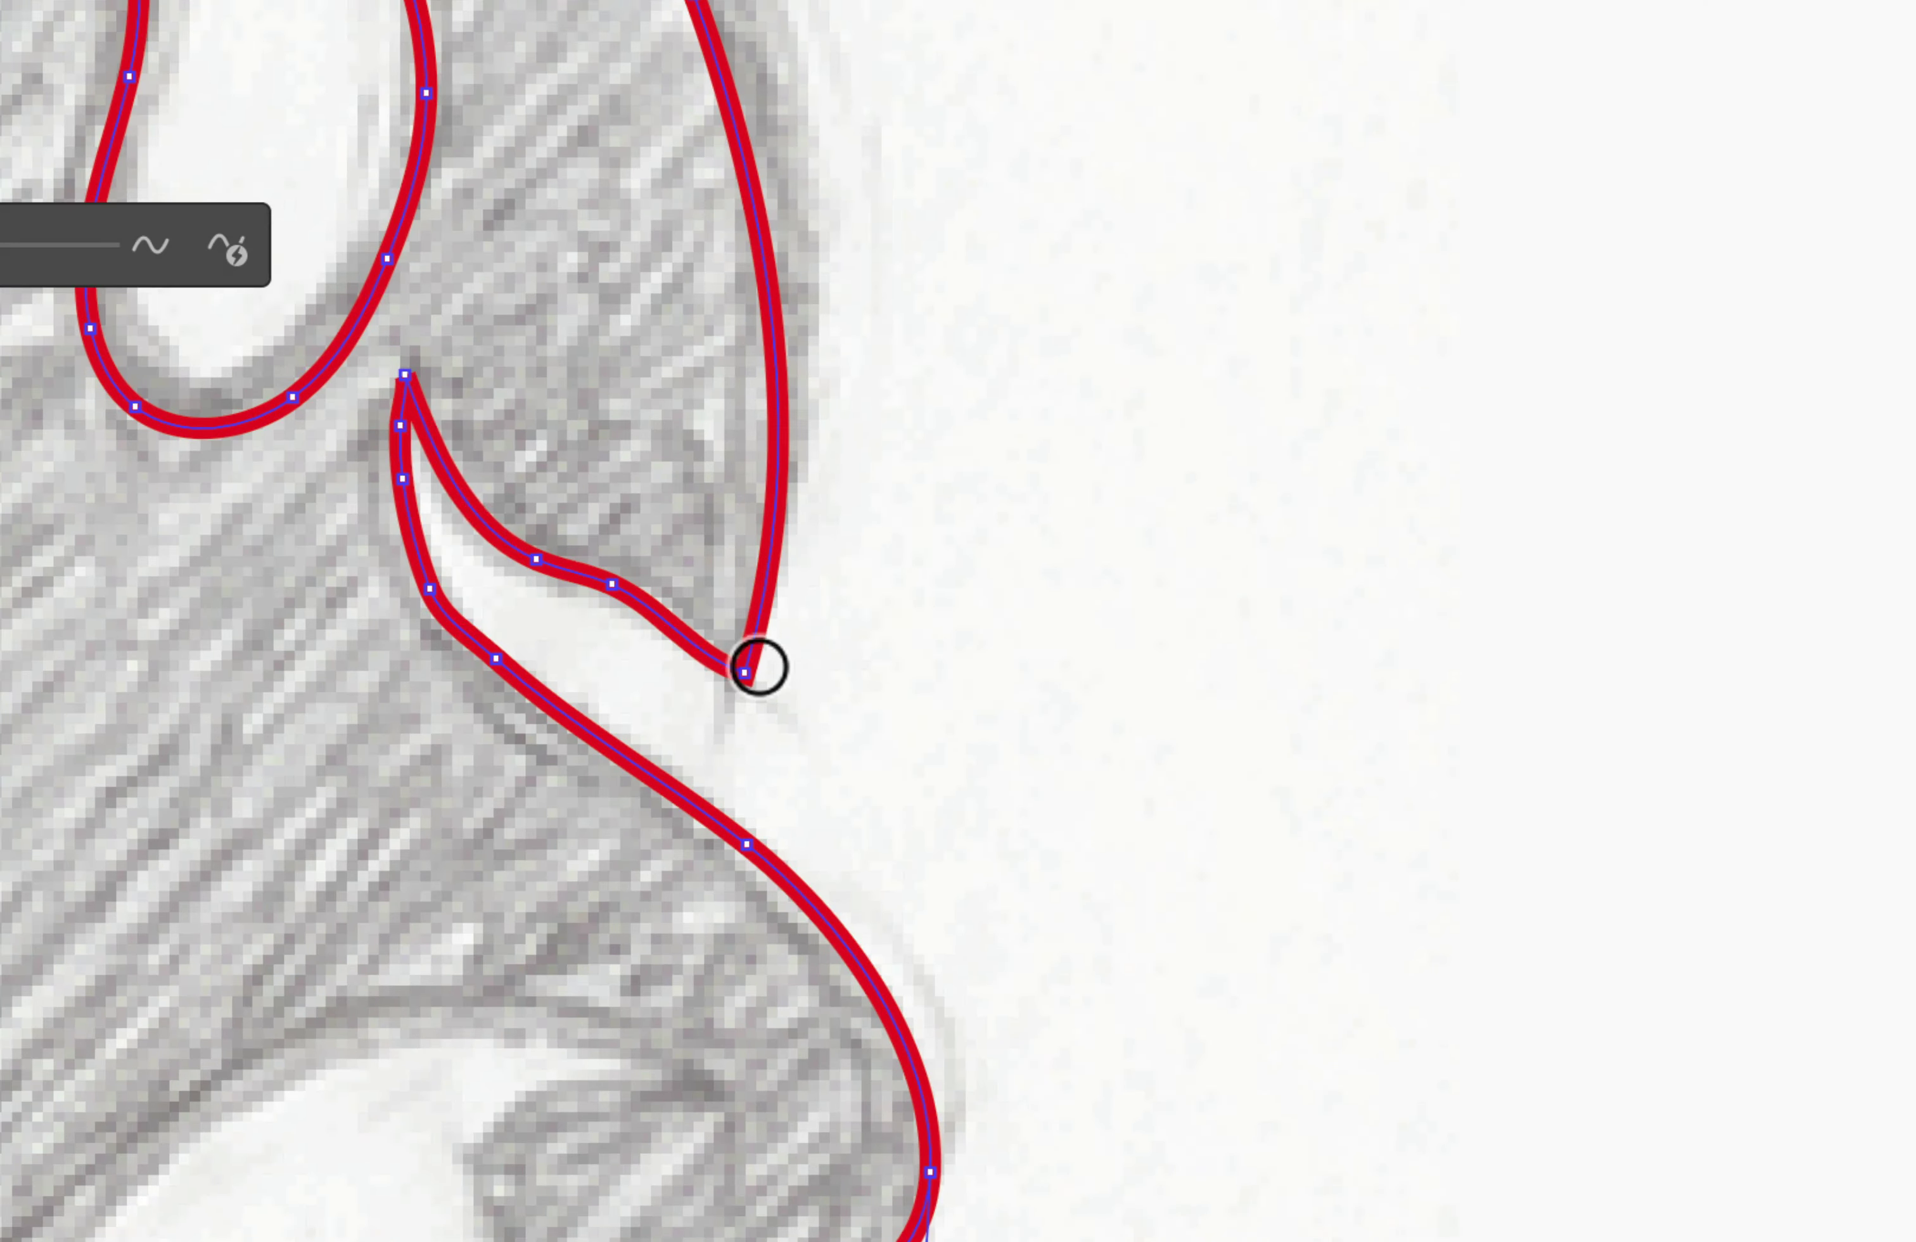
mouse_move(430, 428)
left_mouse_down()
mouse_move(523, 534)
mouse_move(608, 564)
mouse_move(683, 648)
mouse_move(664, 602)
mouse_move(798, 658)
mouse_move(725, 679)
left_mouse_up()
scroll(782, 761, "down", 10)
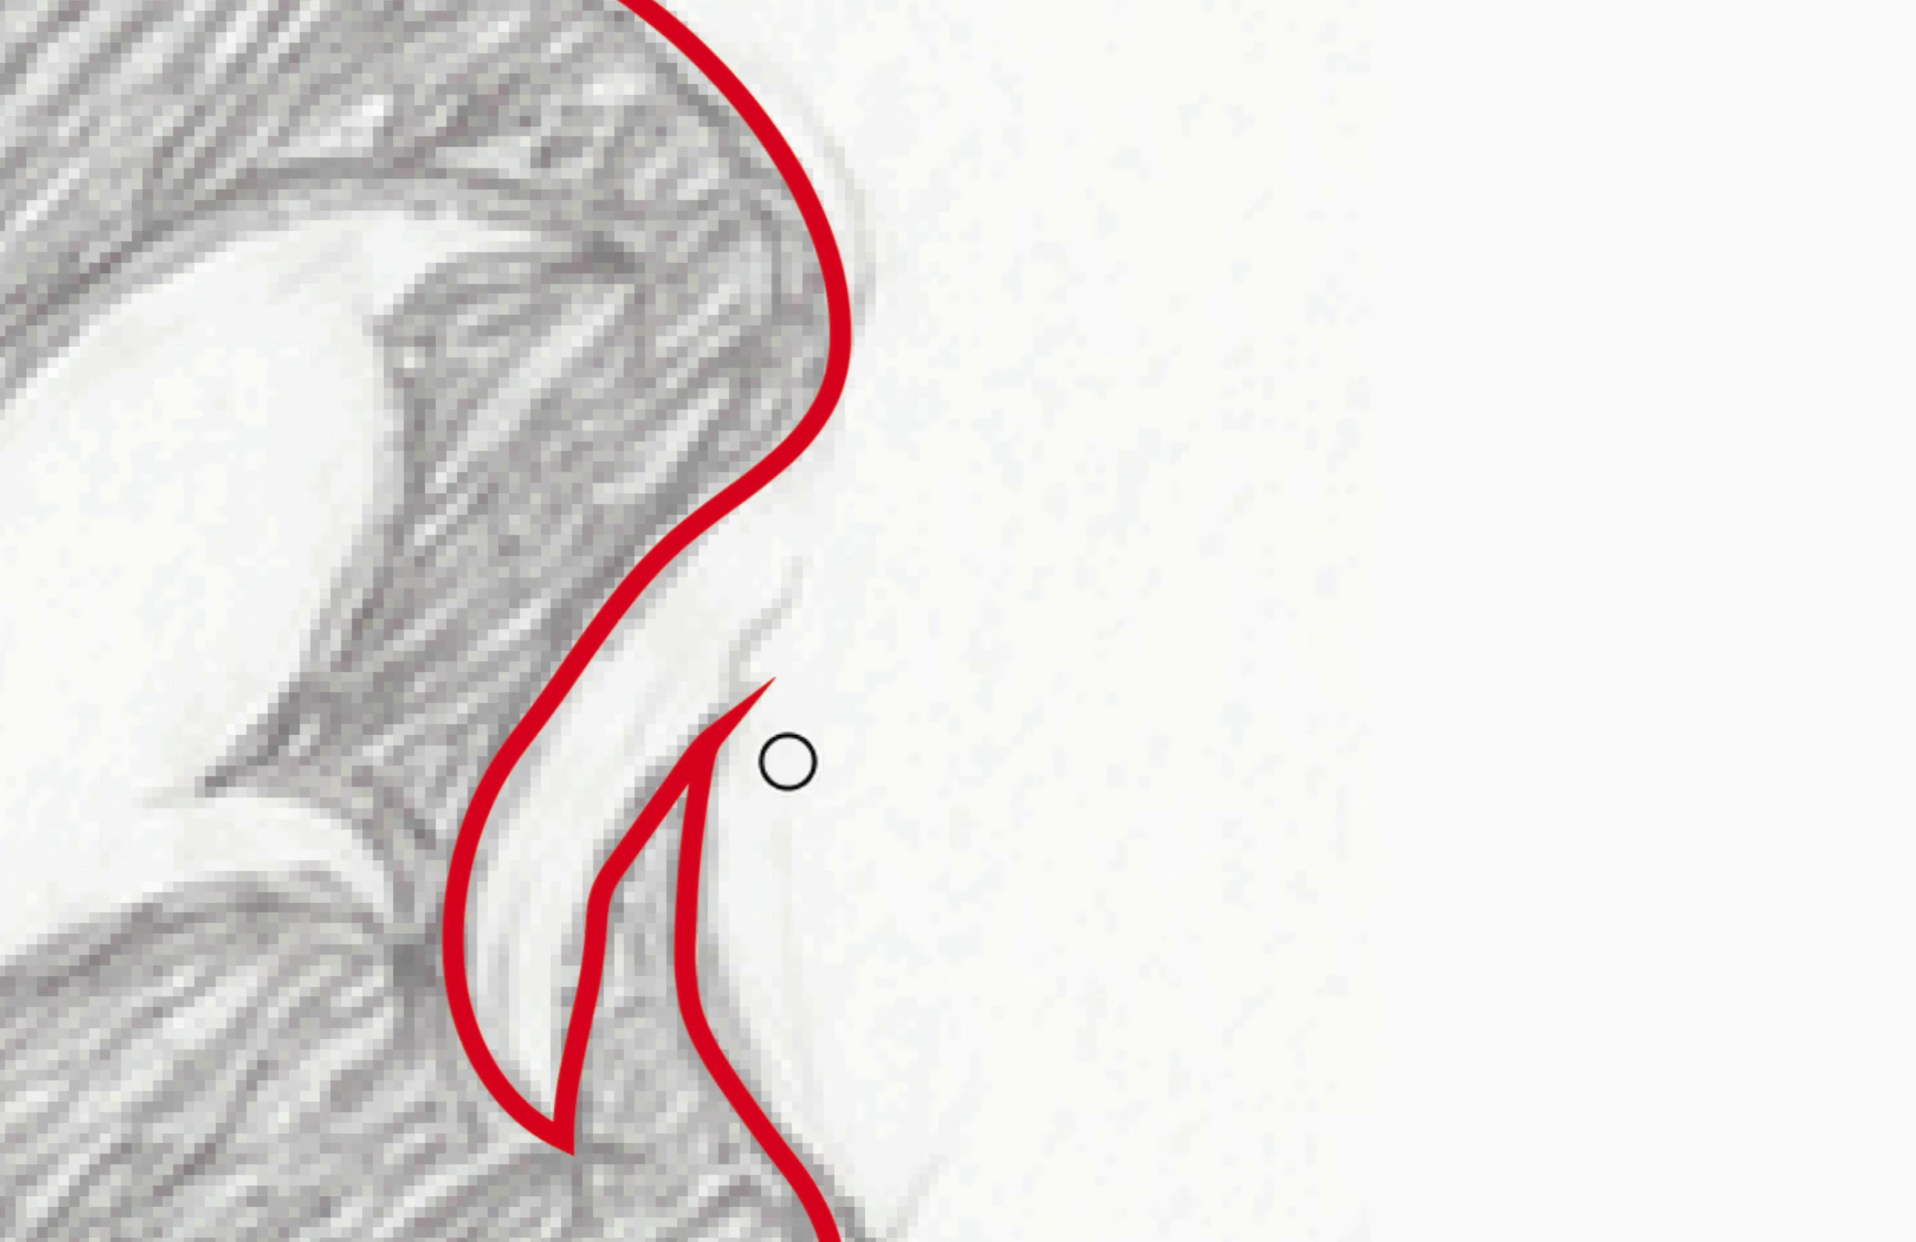
mouse_move(663, 782)
left_mouse_down()
mouse_move(735, 720)
mouse_move(705, 863)
mouse_move(694, 833)
mouse_move(686, 967)
mouse_move(710, 778)
left_mouse_up()
Smooth the outline around the right cheekbone and along its underside toward the jaw
scroll(738, 1135, "down", 7)
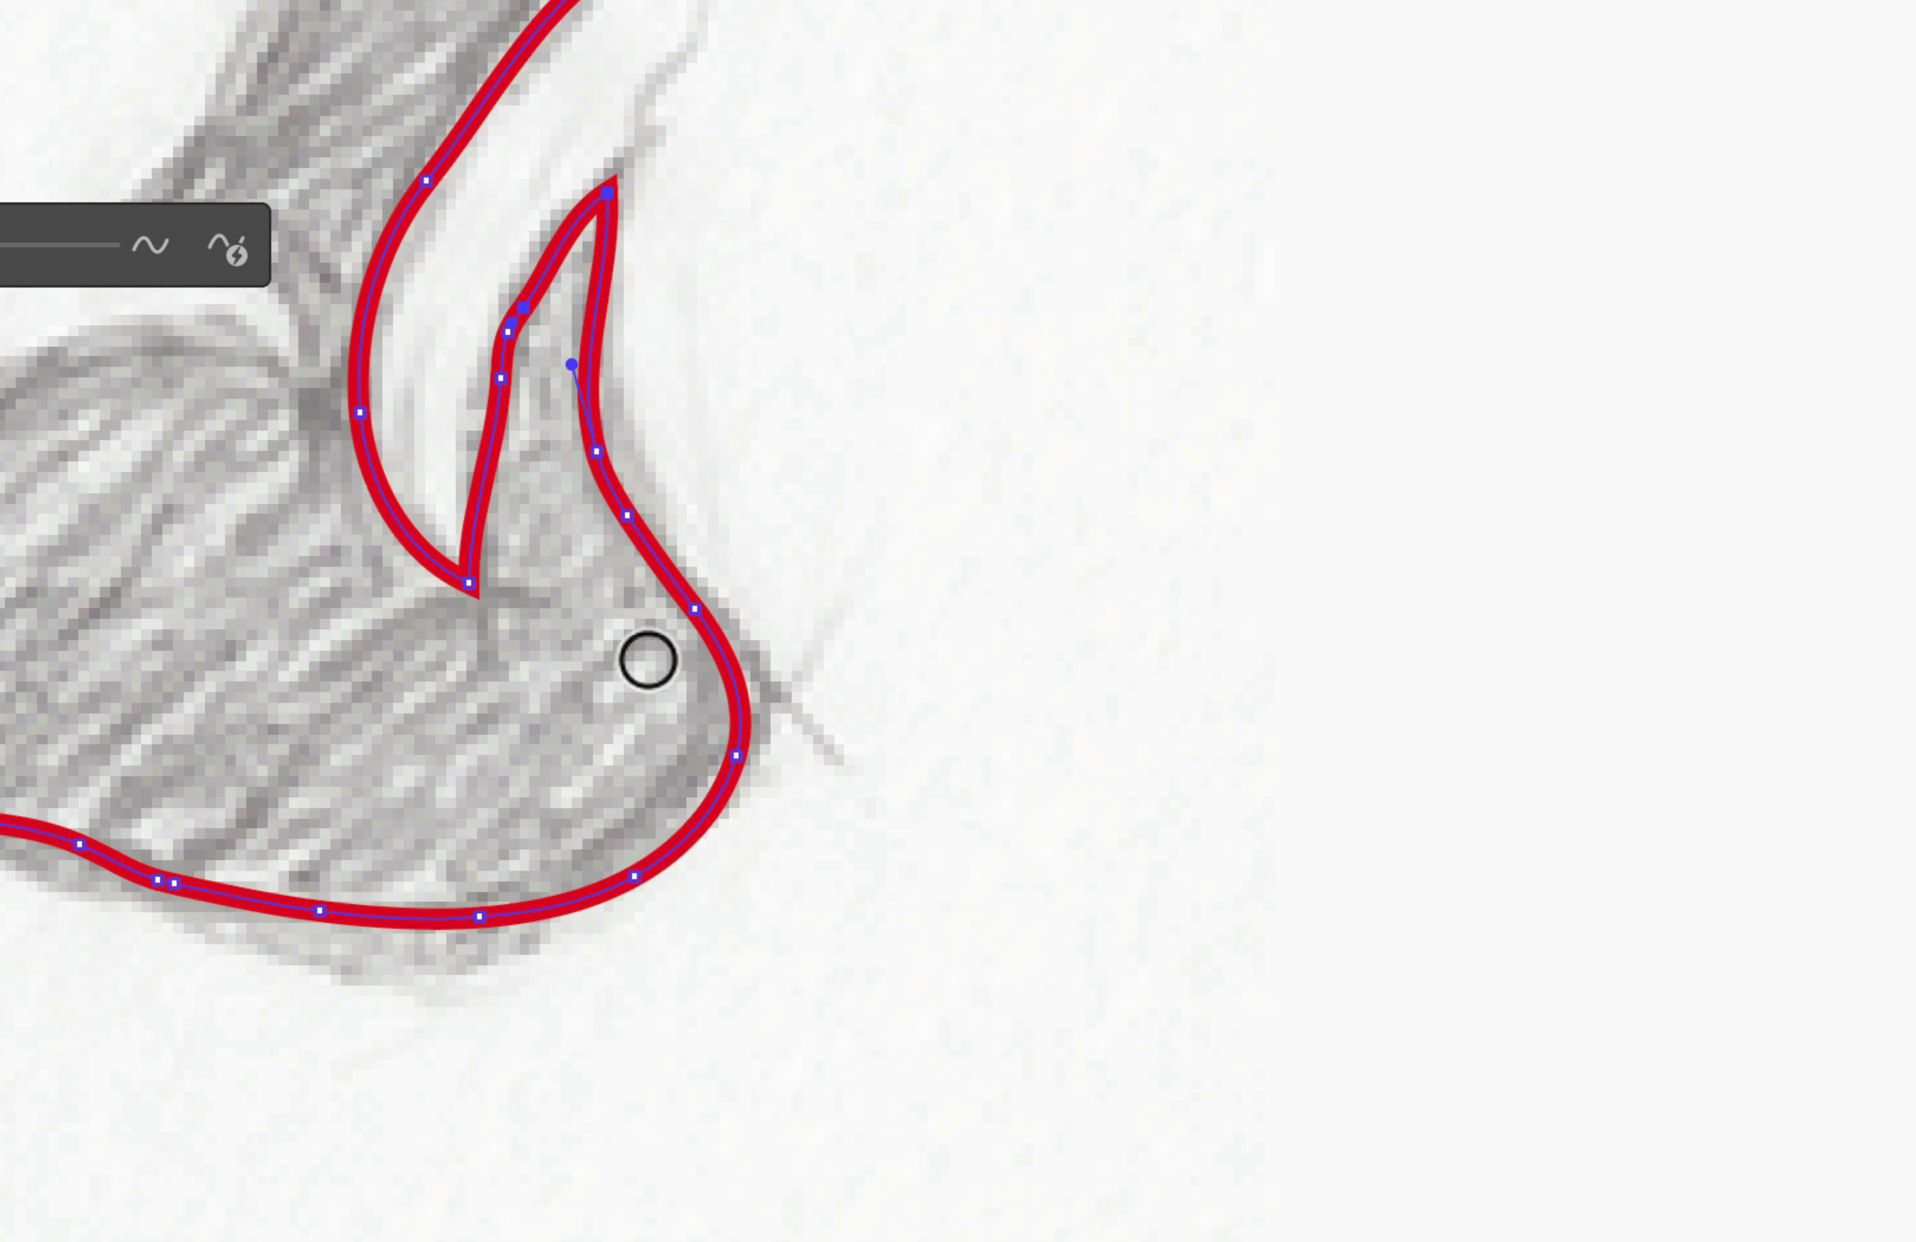
mouse_move(730, 702)
left_mouse_down()
mouse_move(641, 919)
mouse_move(603, 893)
mouse_move(406, 910)
left_mouse_up()
scroll(406, 911, "left", 10)
mouse_move(752, 814)
left_mouse_down()
mouse_move(479, 887)
mouse_move(925, 866)
mouse_move(1150, 902)
left_mouse_up()
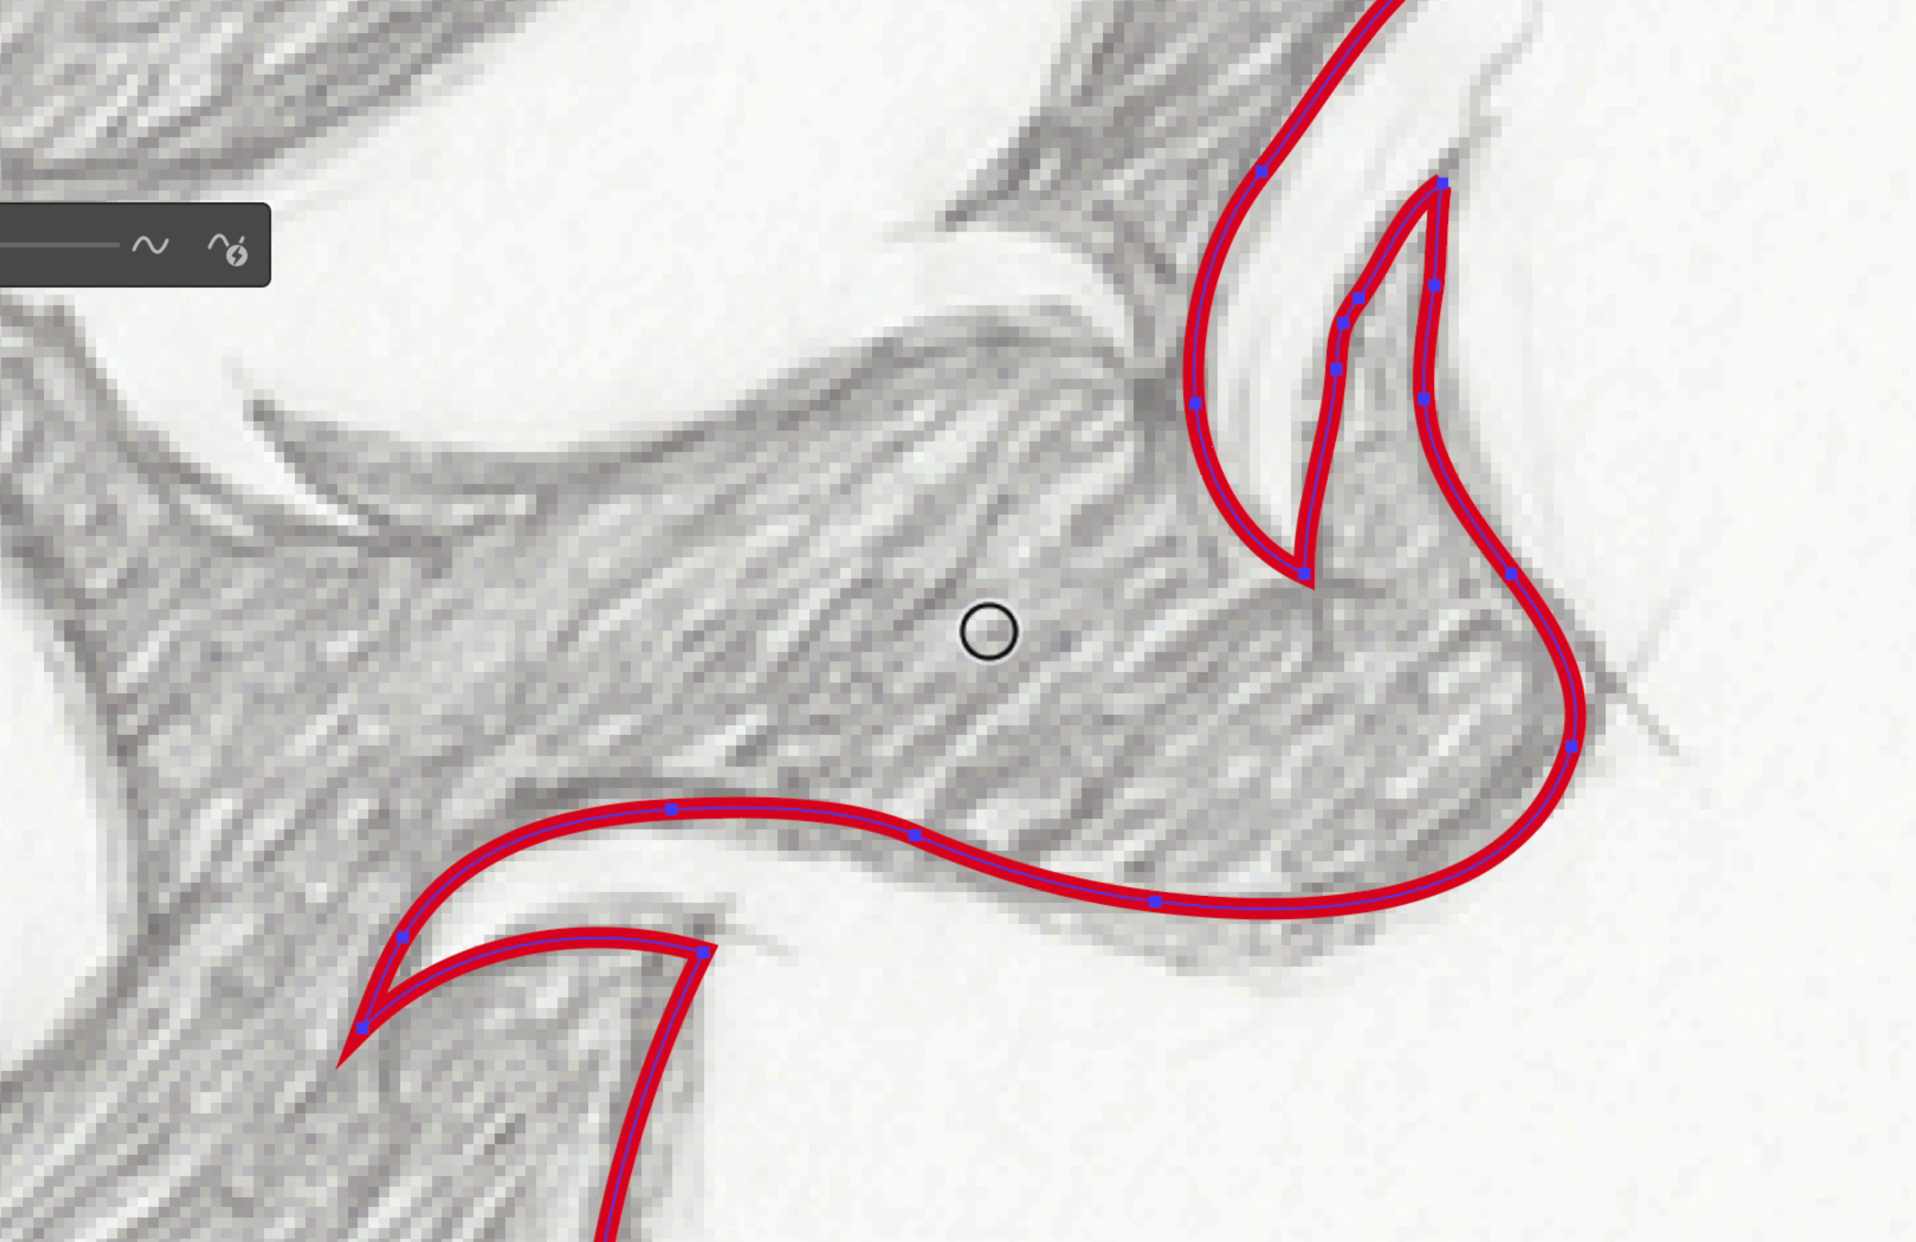
Smooth the outer edge of the right side of the jaw above the teeth
scroll(795, 638, "down", 6)
scroll(795, 638, "left", 4)
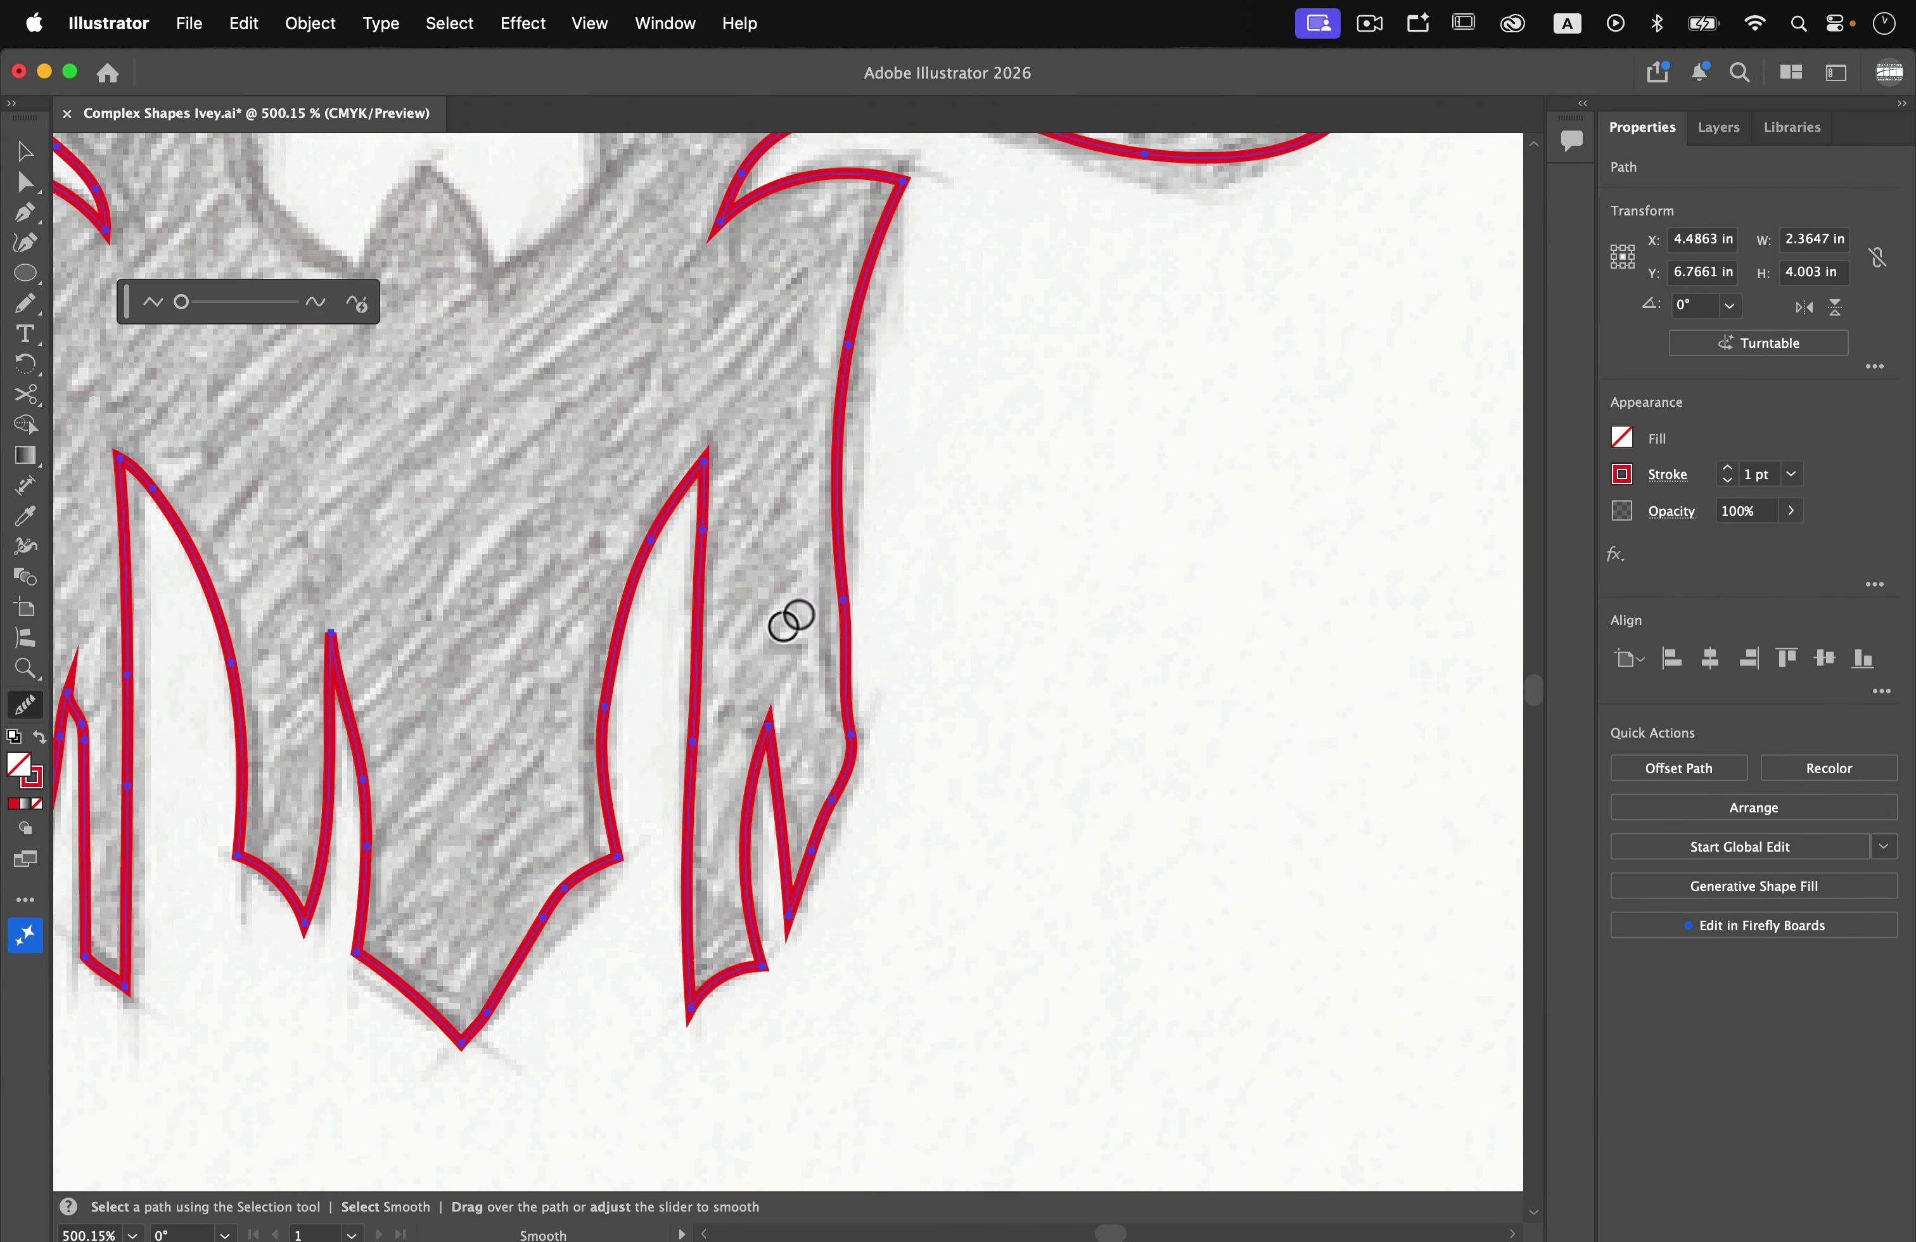
left_click_drag(856, 579, 870, 707)
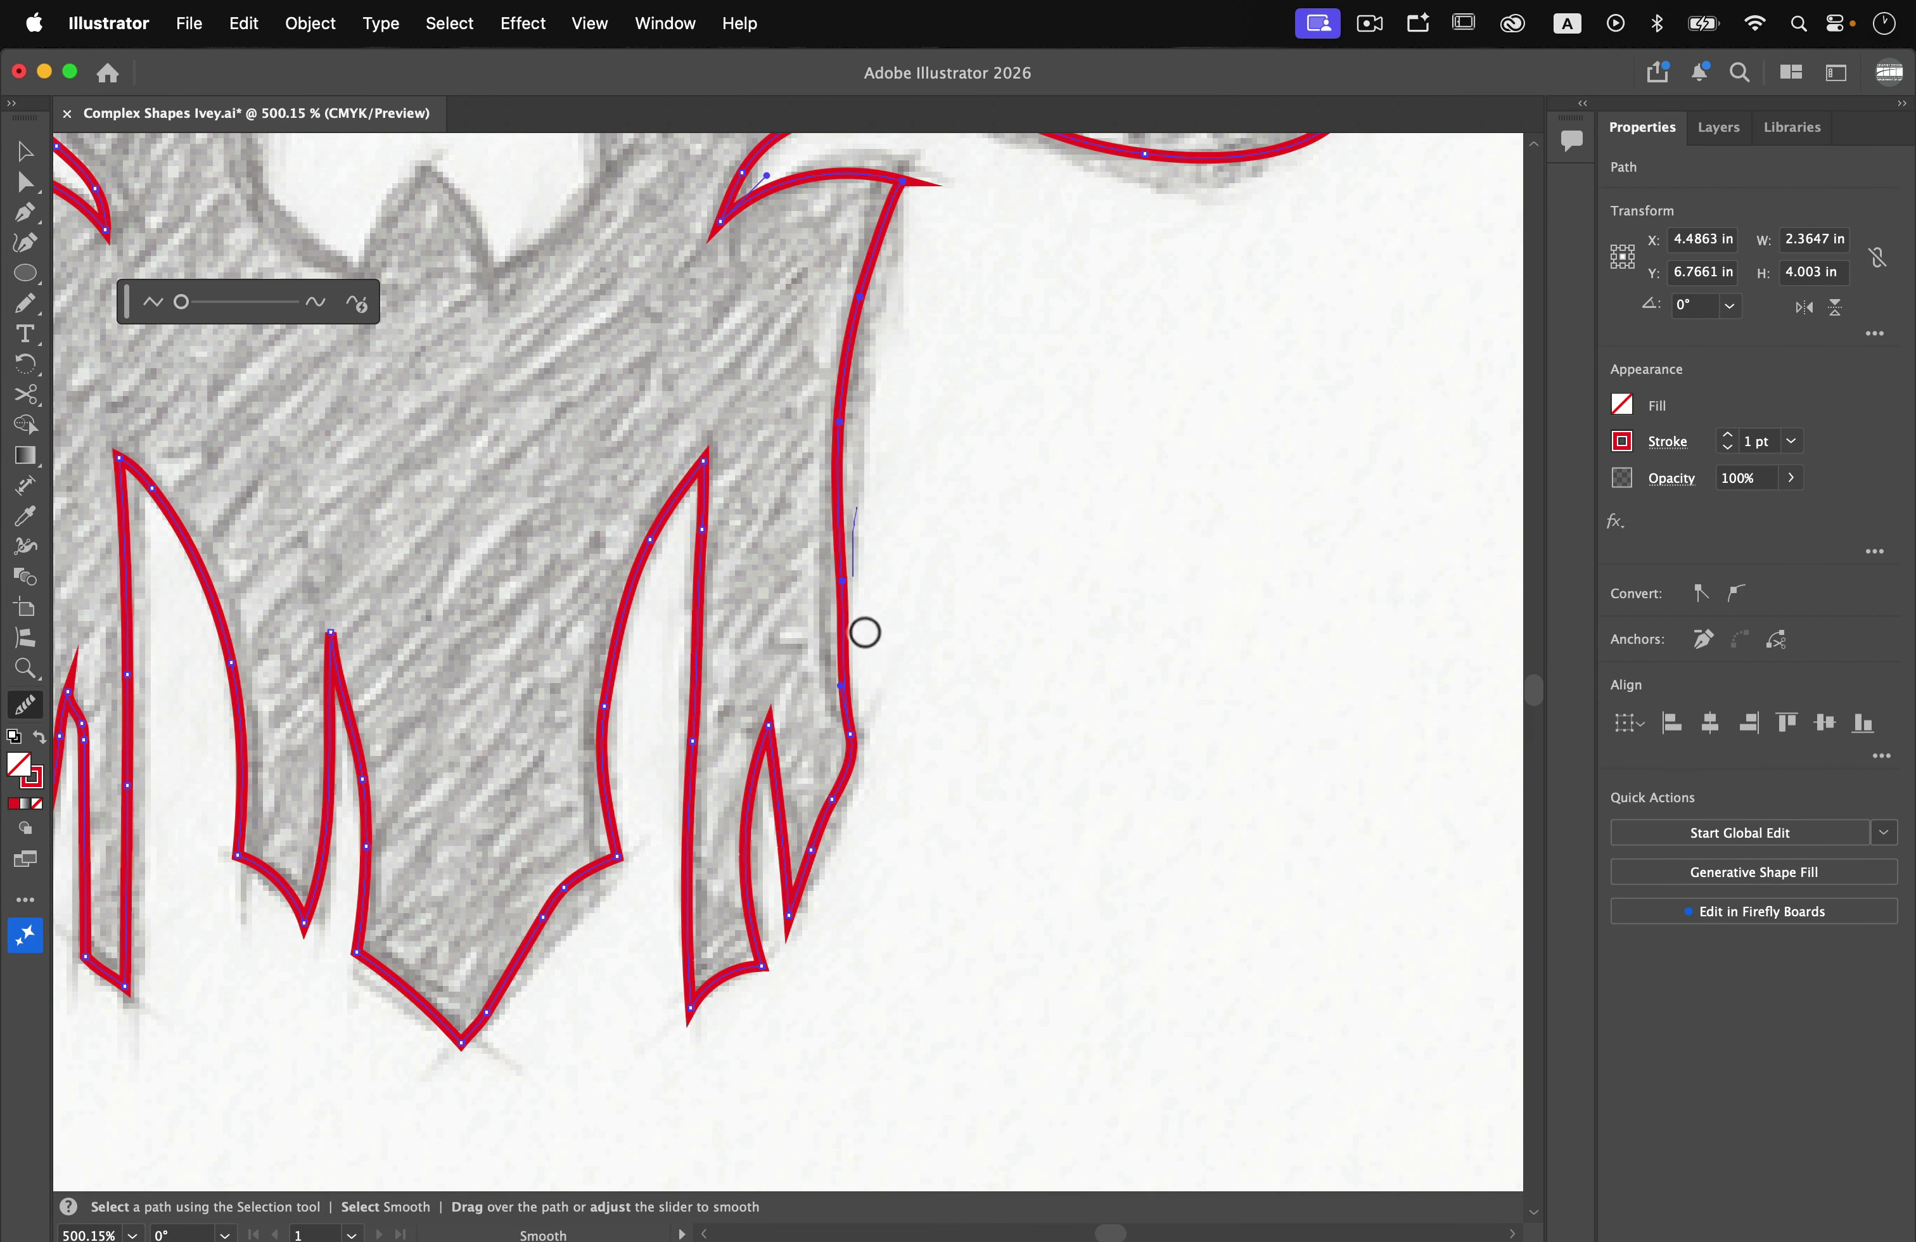
Smooth the small pointed gap in the left teeth and the outer edge of the left side of the jaw
scroll(676, 697, "left", 5)
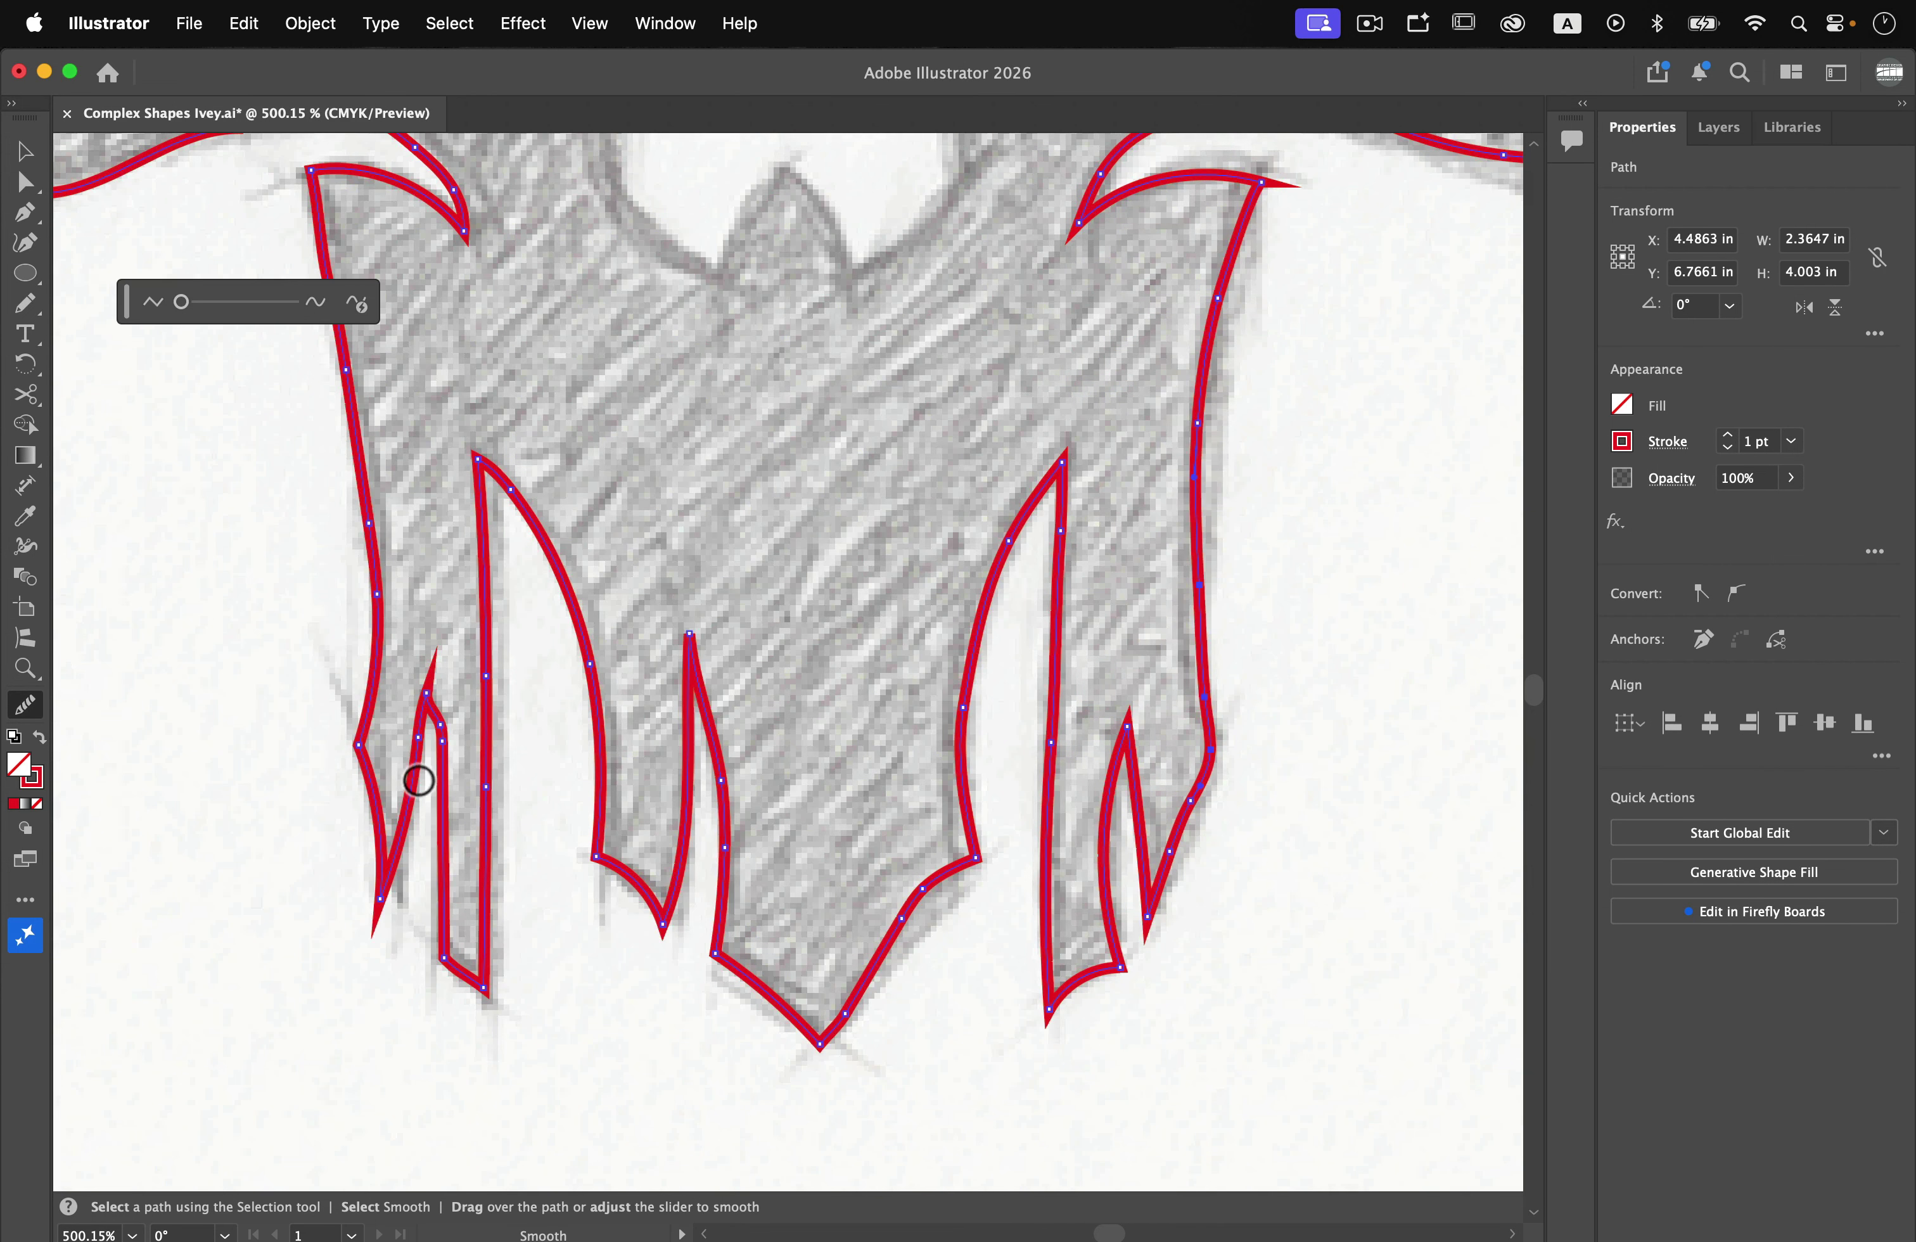
left_click_drag(428, 707, 446, 733)
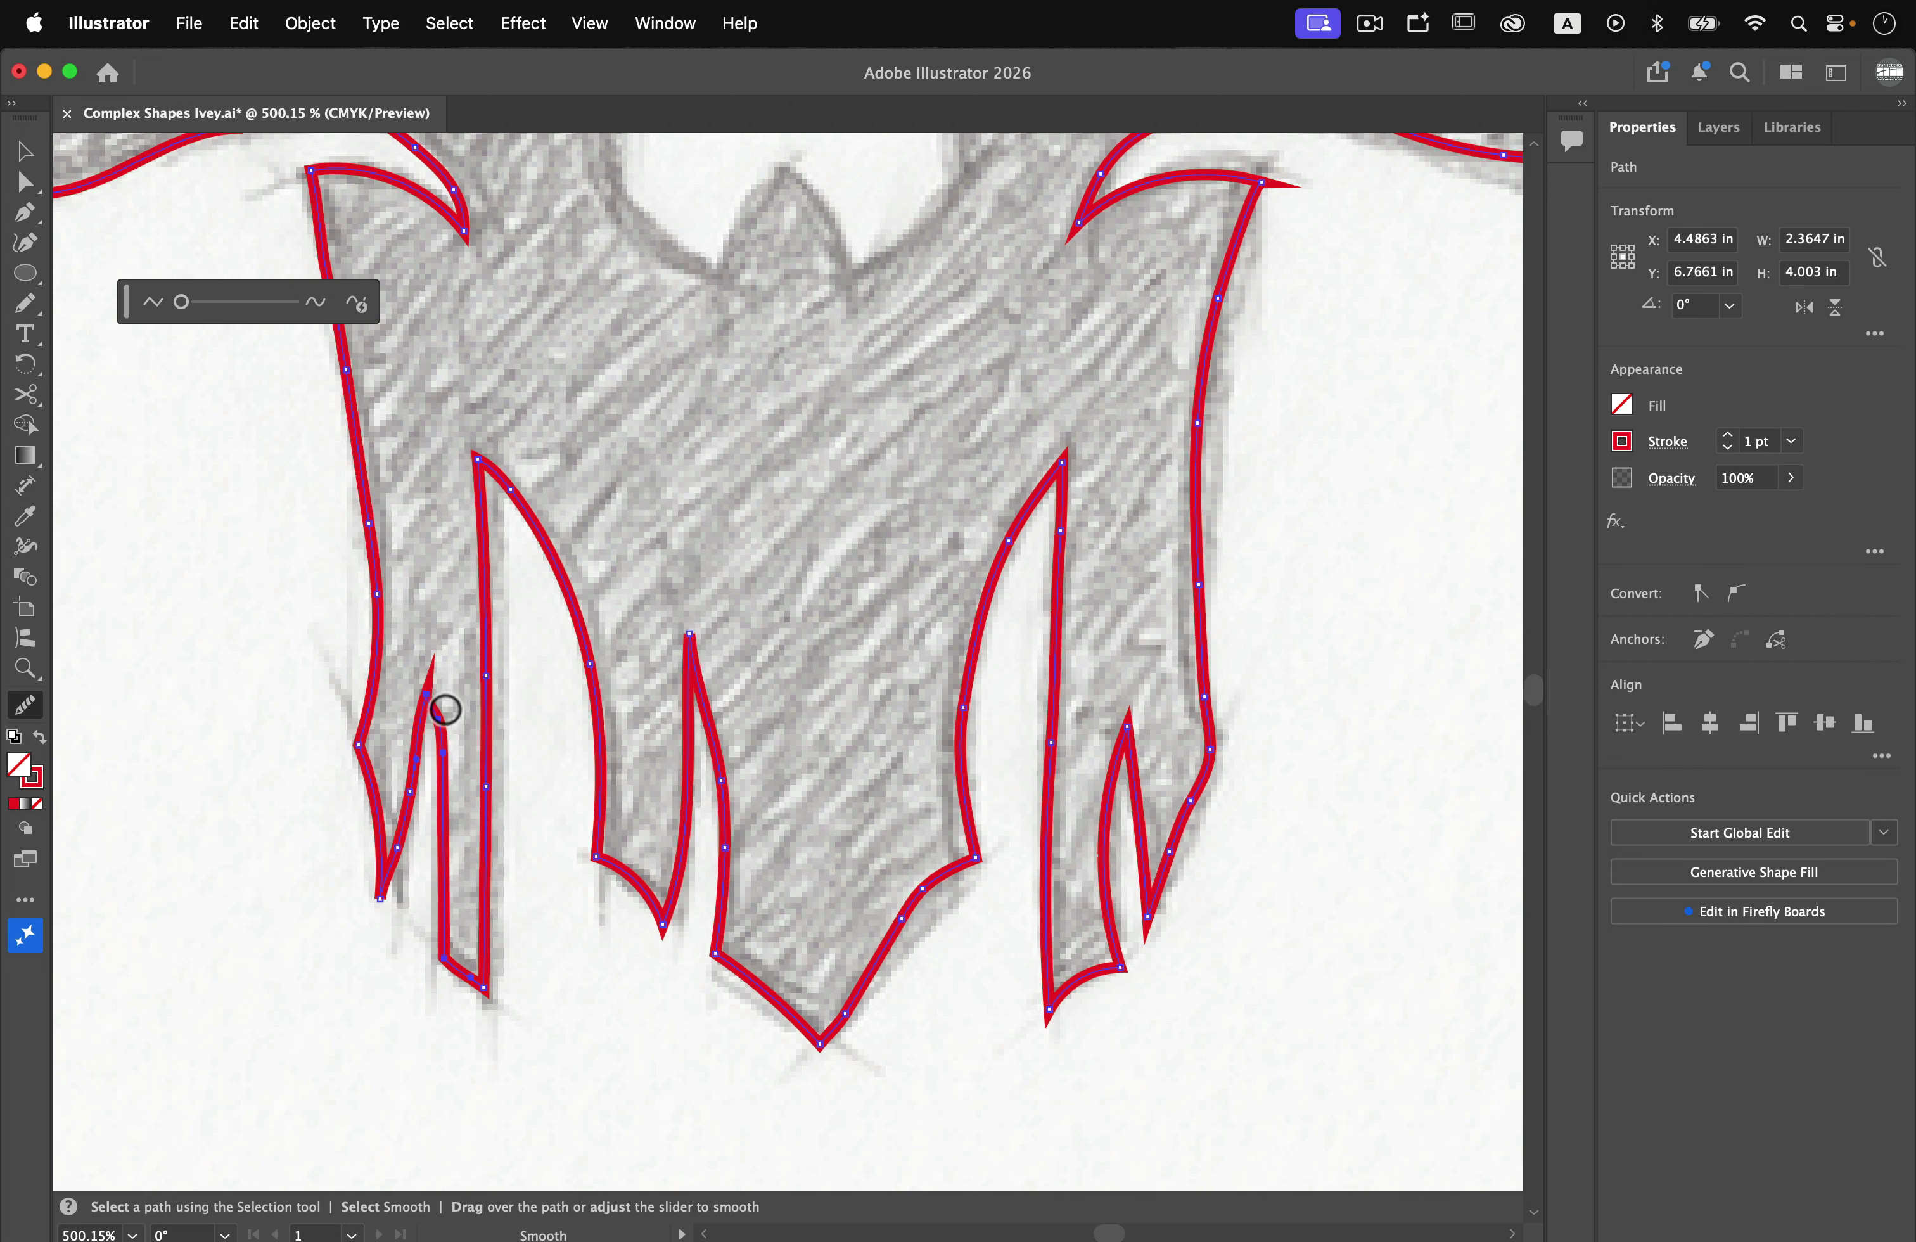
scroll(370, 697, "up", 5)
left_click_drag(390, 568, 422, 830)
left_click_drag(451, 1005, 452, 1006)
left_click_drag(414, 651, 435, 927)
Smooth the underside of the left cheekbone from the jaw notch out to its rounded end
scroll(381, 846, "left", 4)
scroll(381, 846, "up", 1)
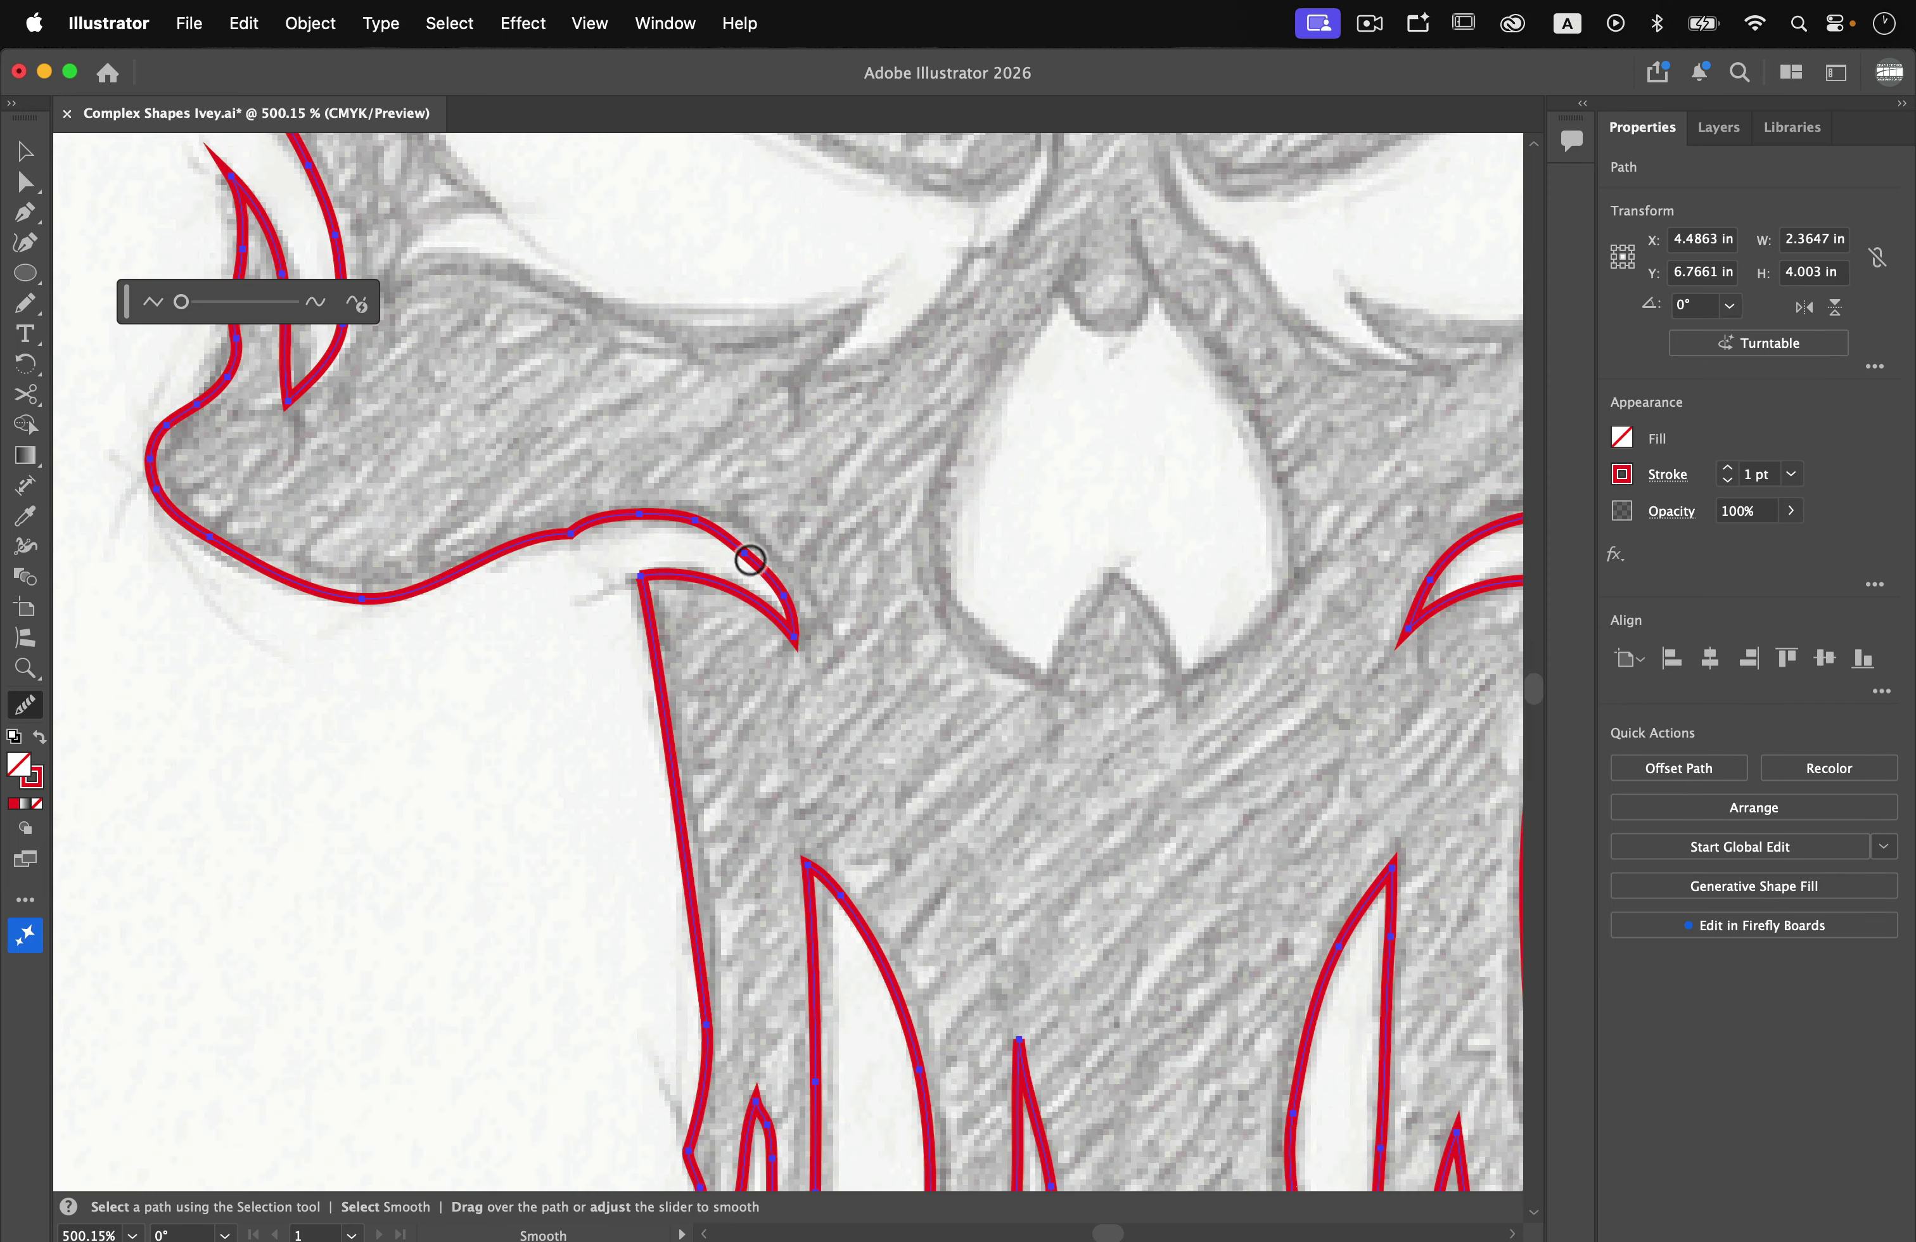
left_click_drag(722, 525, 525, 567)
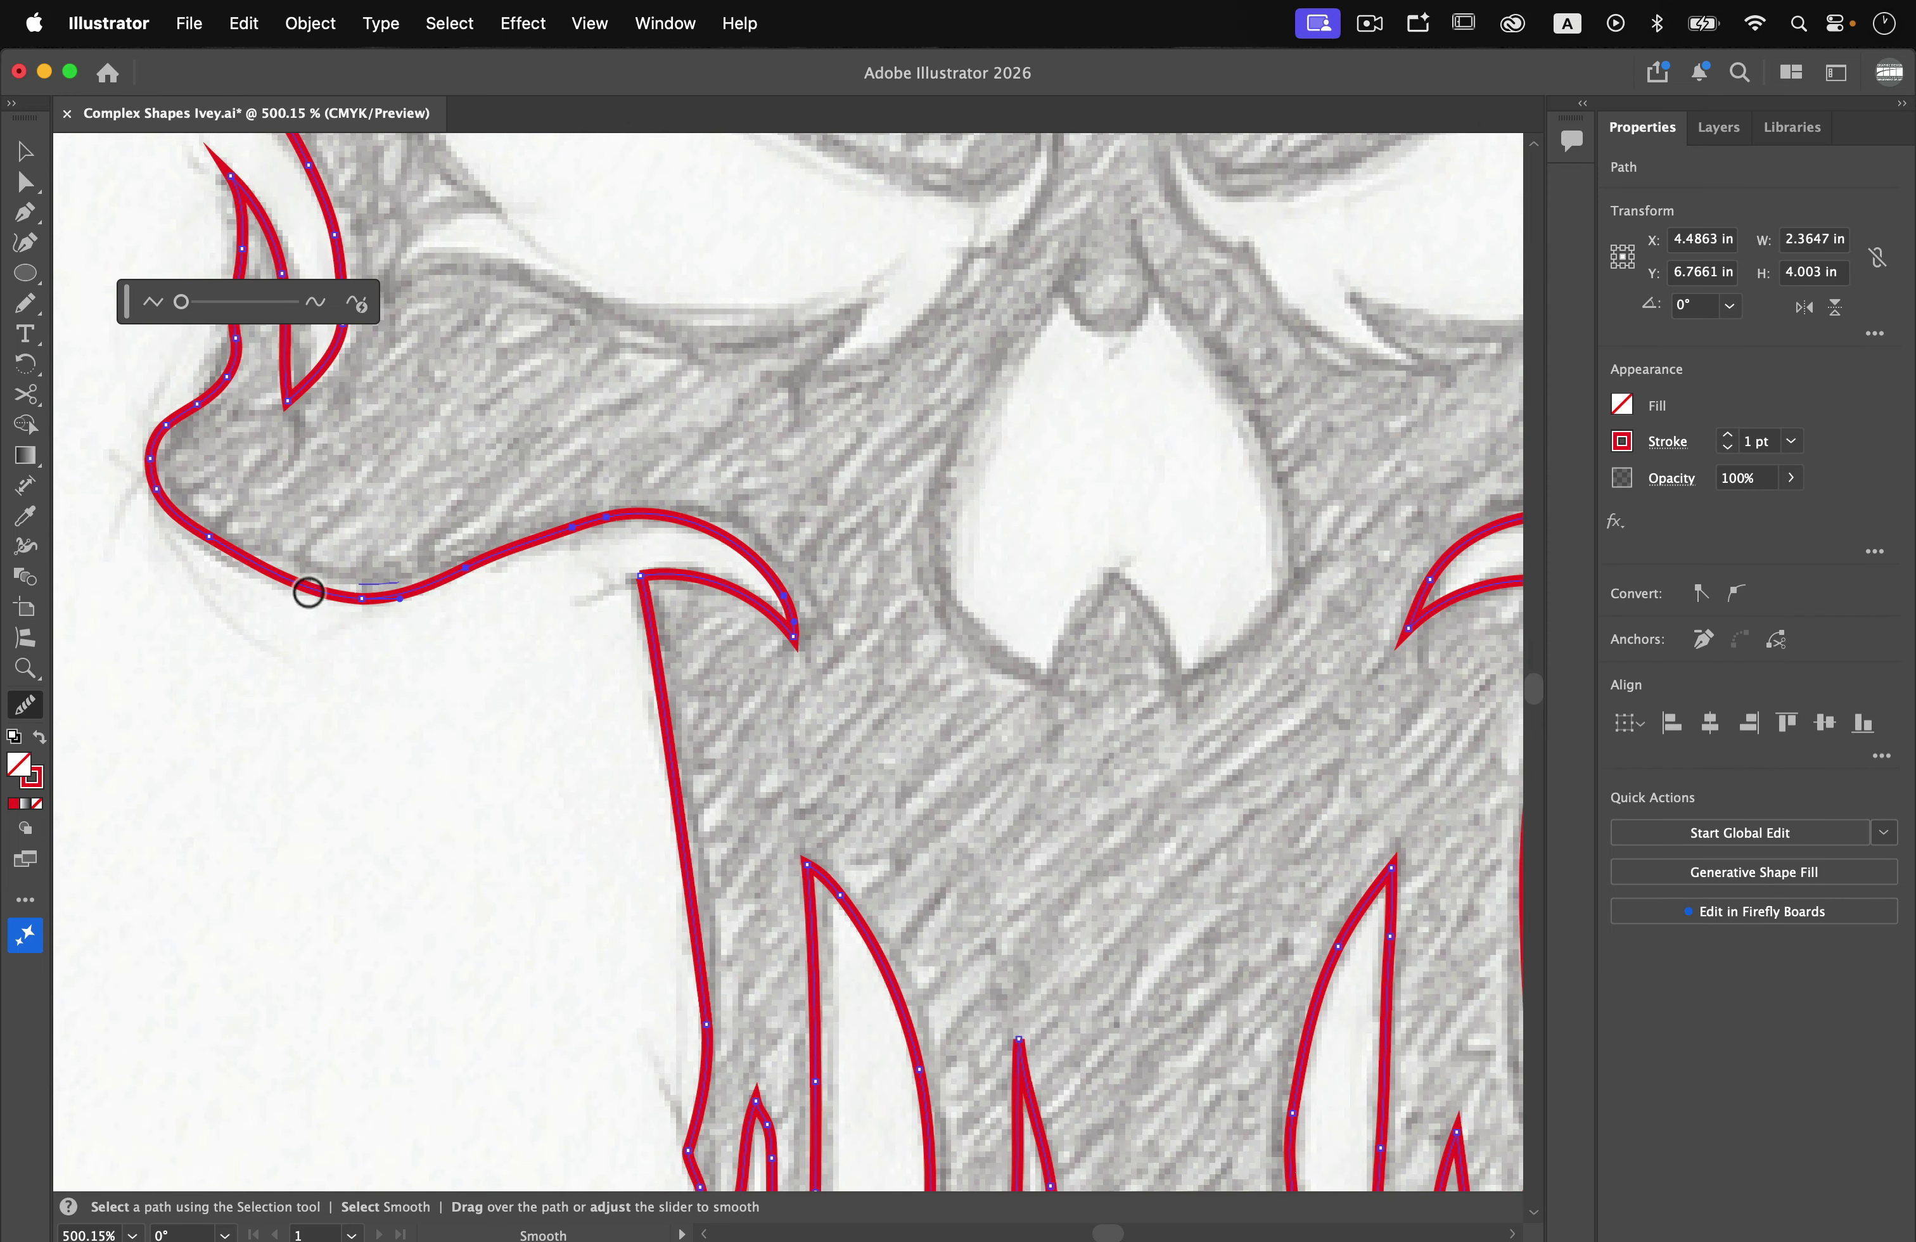
left_click_drag(308, 592, 184, 517)
Smooth the inner edge of the left cheek notch beside the spike
scroll(176, 507, "up", 5)
scroll(177, 507, "left", 3)
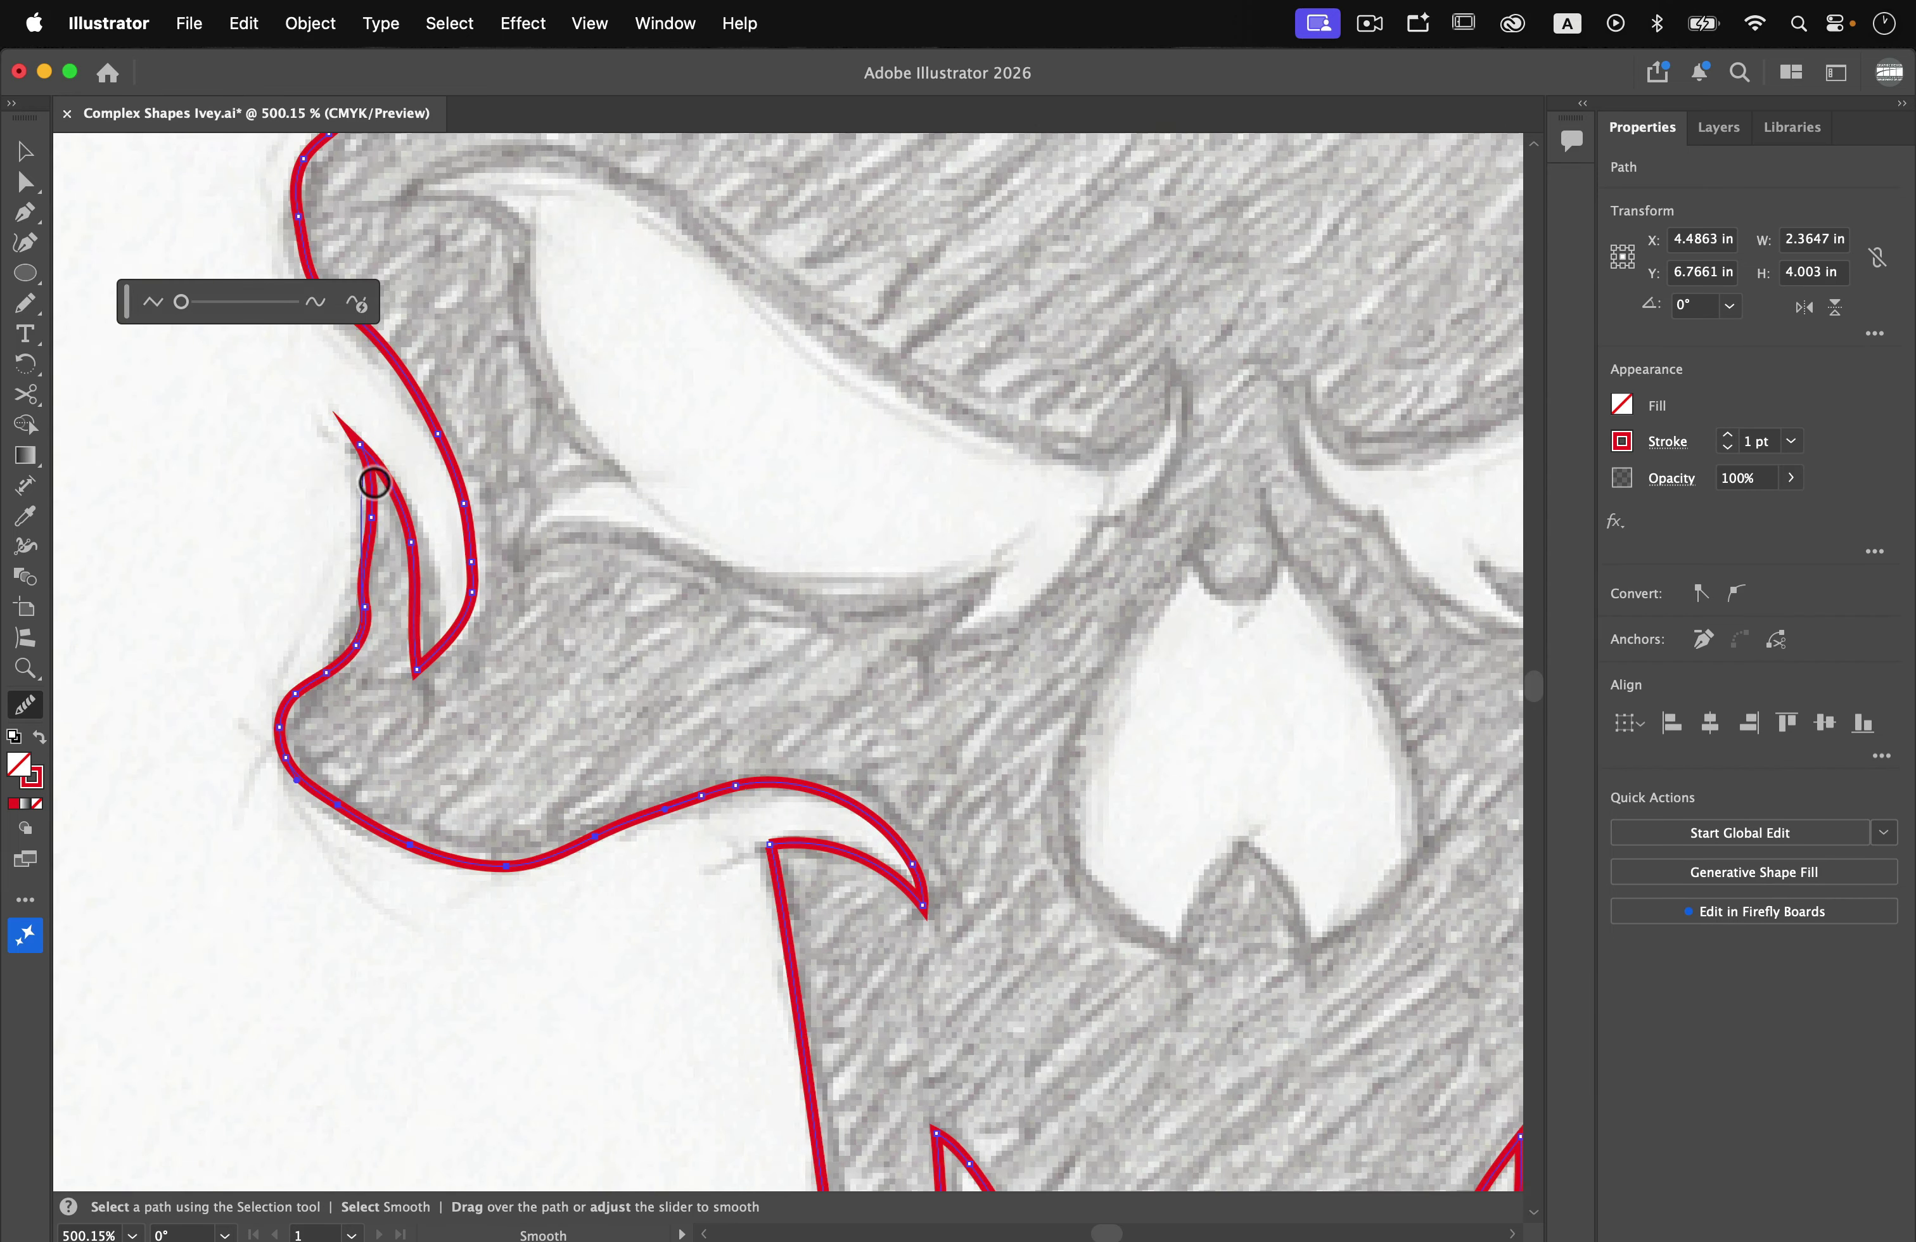
mouse_move(425, 550)
left_mouse_down()
mouse_move(425, 634)
mouse_move(443, 405)
mouse_move(476, 522)
mouse_move(477, 674)
left_mouse_up()
Trace the left eye socket with the Pencil tool as one closed path, including its curled tips and lower spikes
scroll(854, 516, "down", 10)
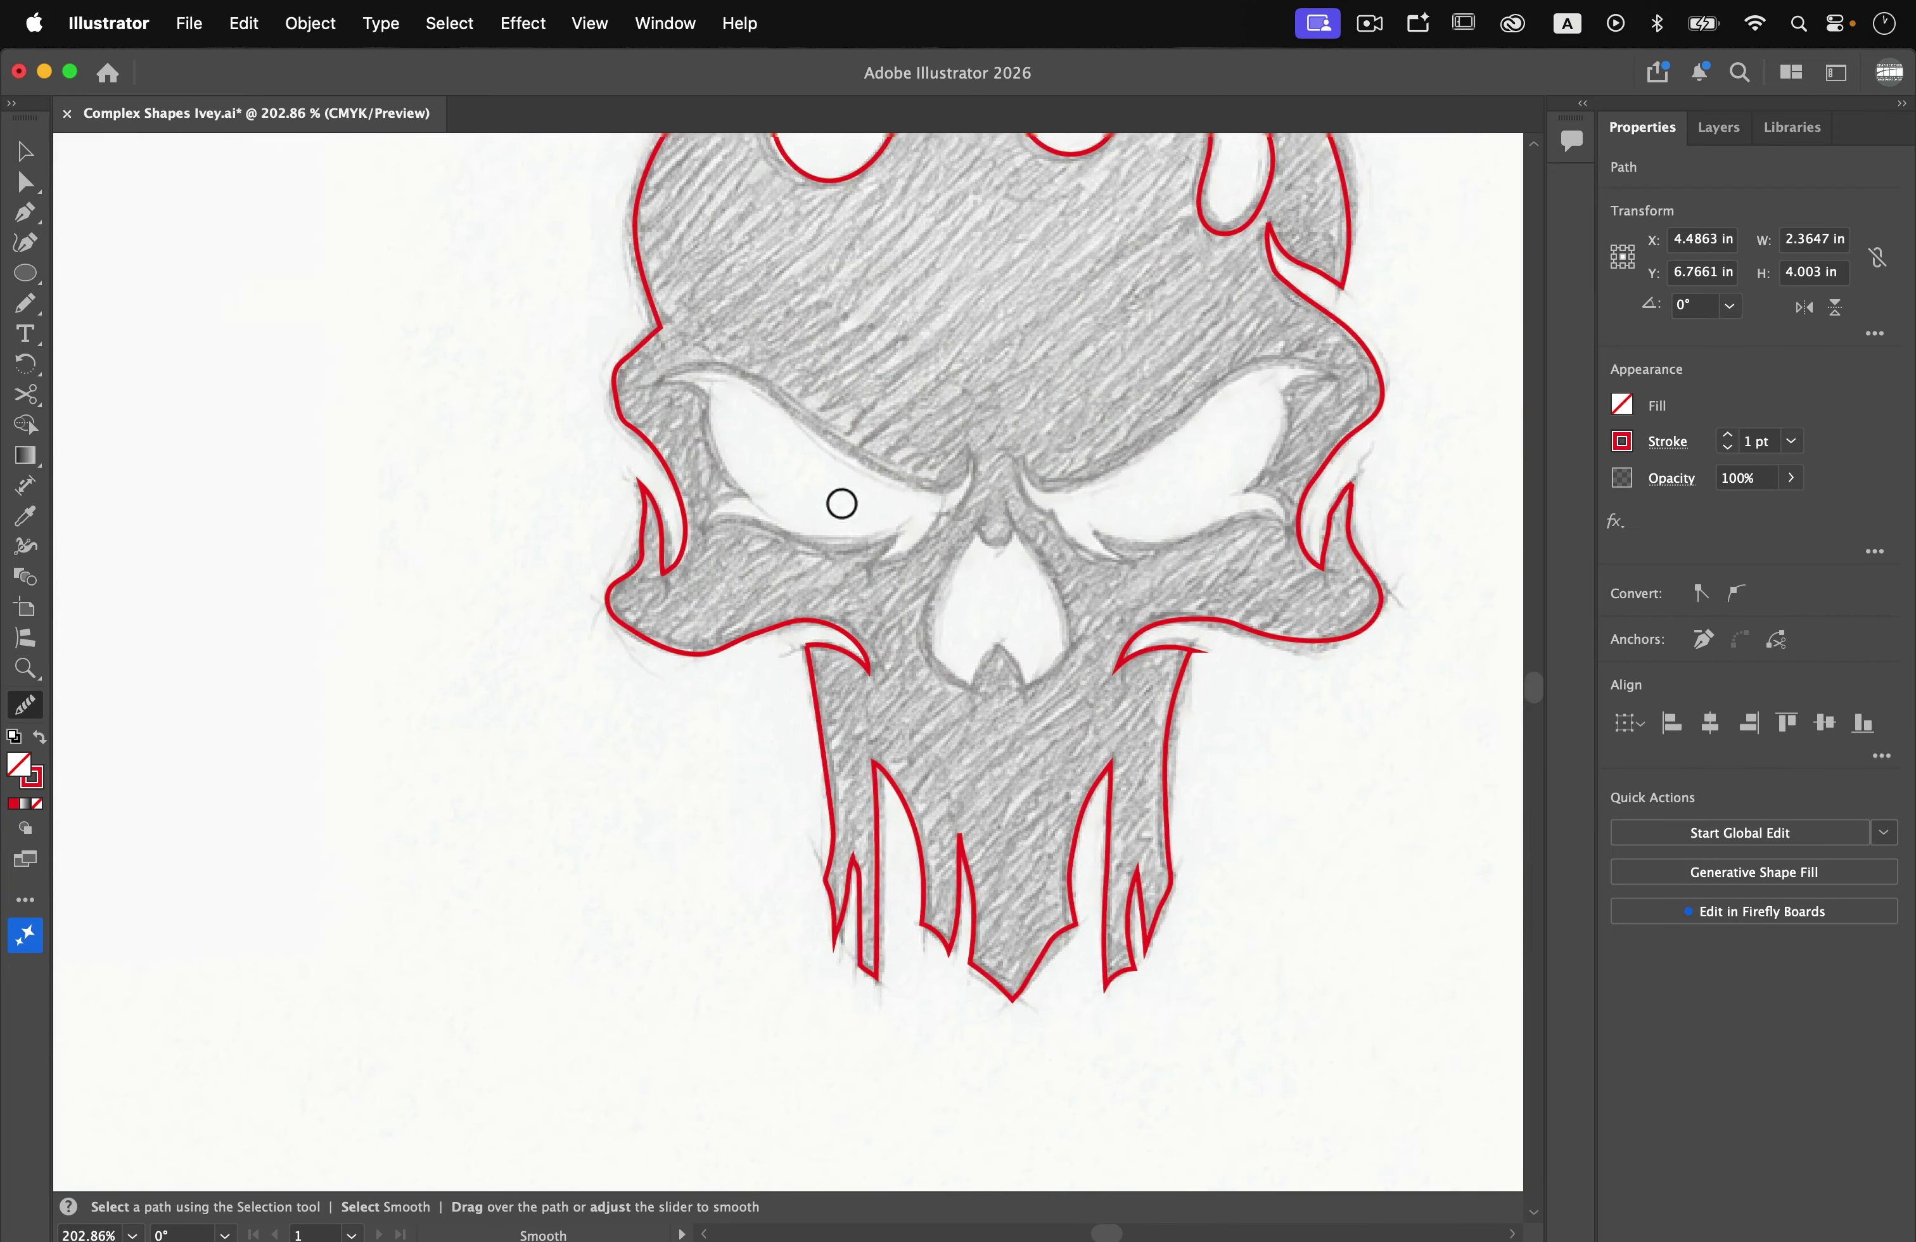
scroll(842, 505, "up", 4)
scroll(842, 505, "right", 4)
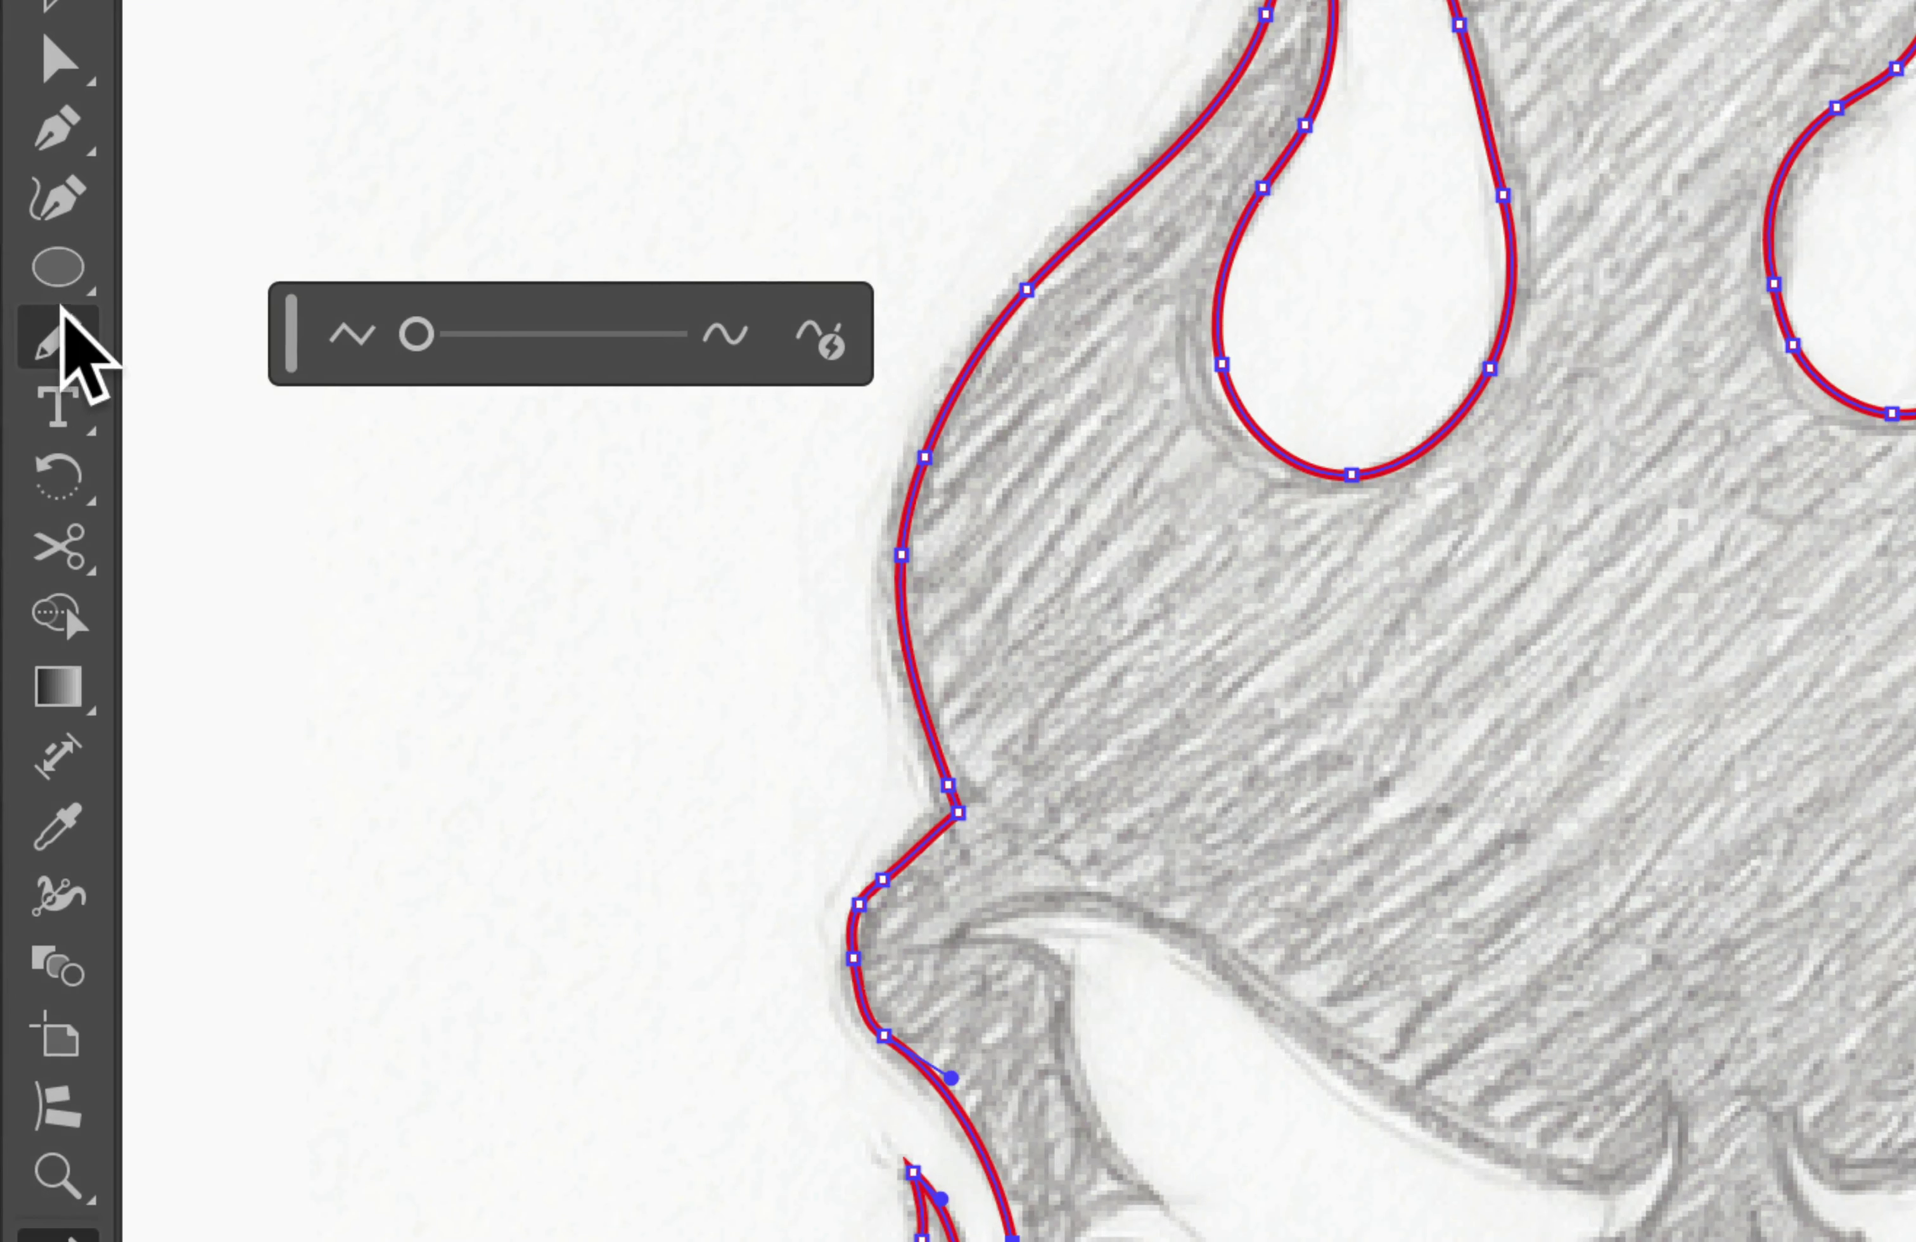
left_click(25, 303)
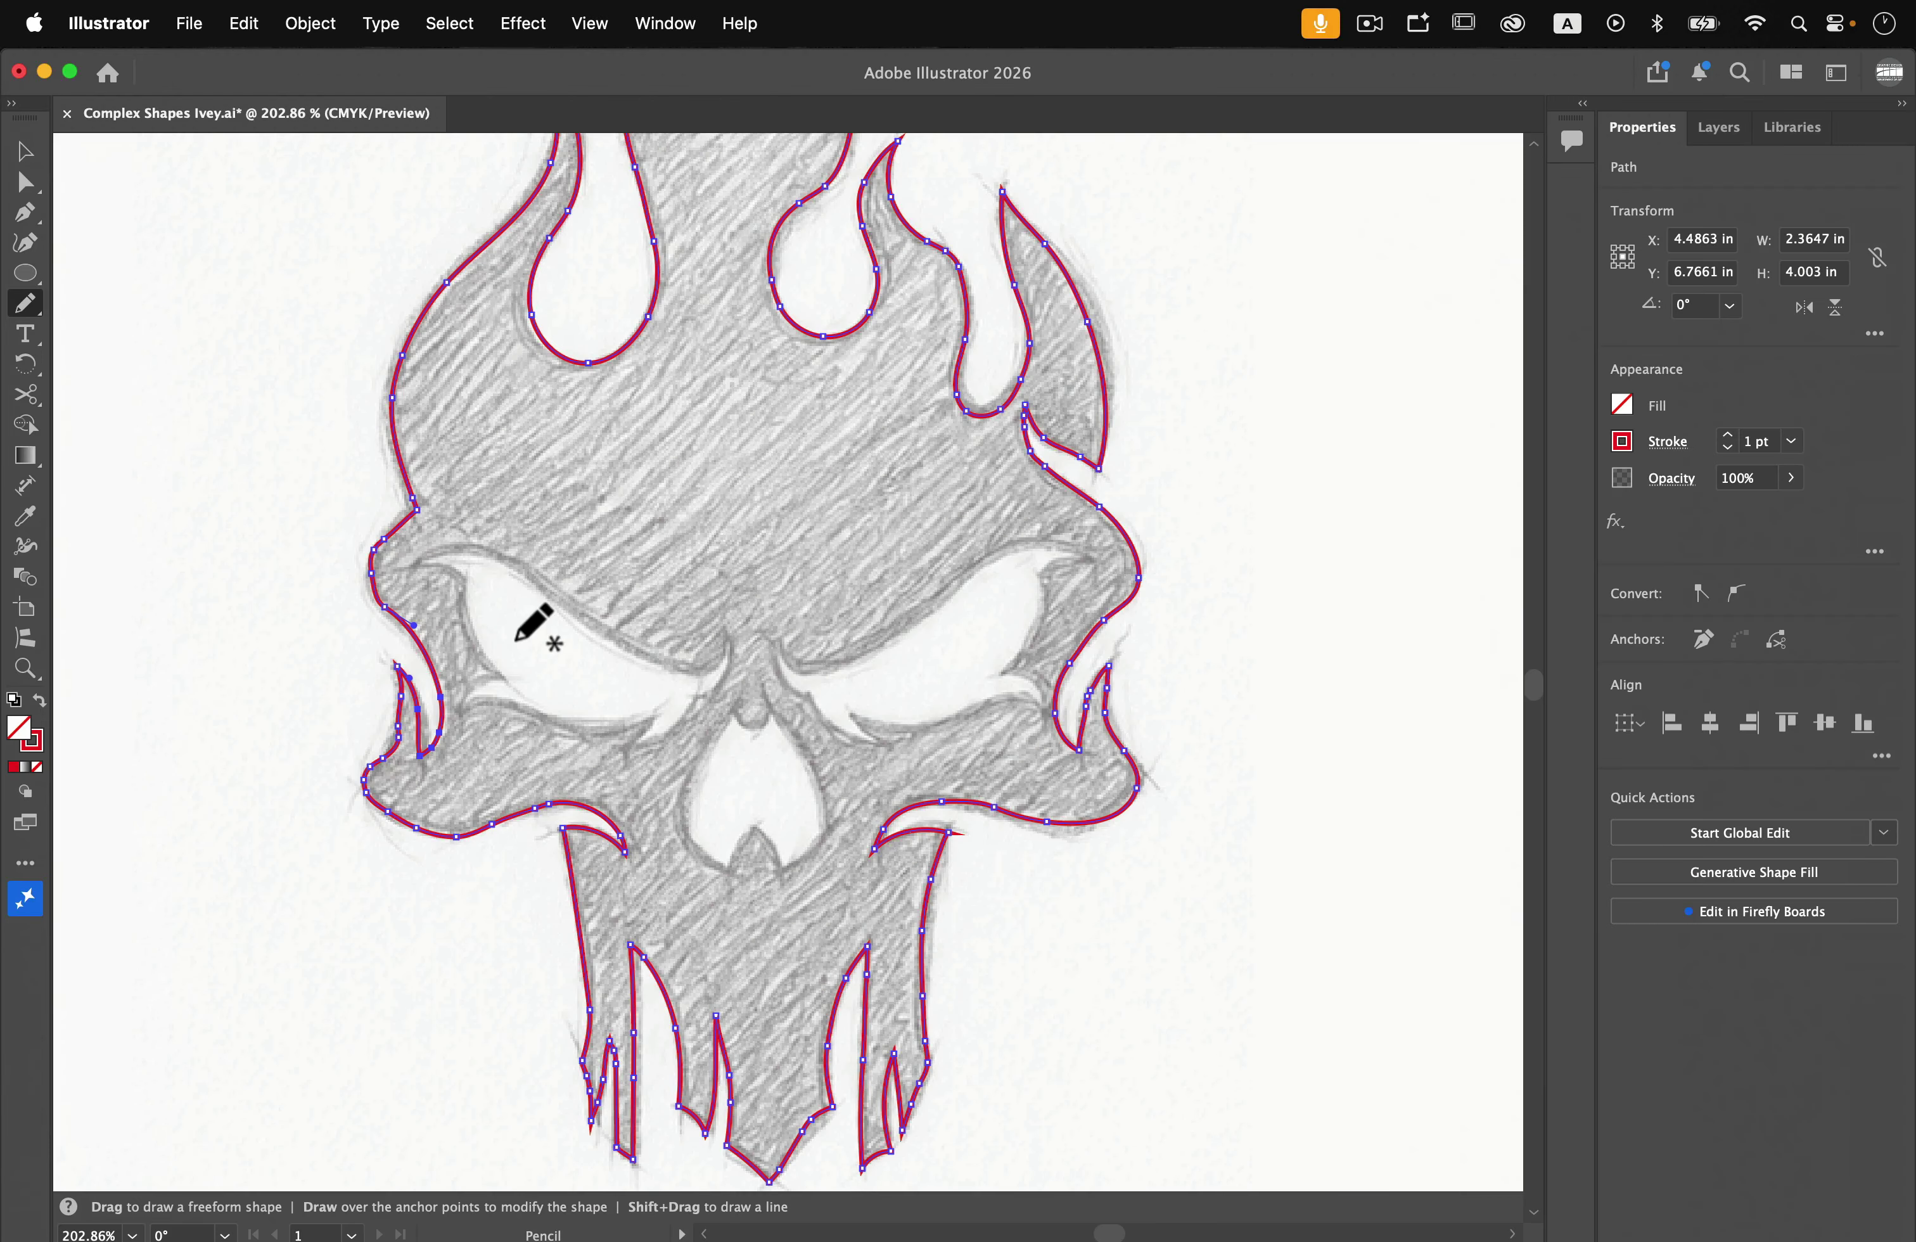
scroll(516, 641, "up", 5)
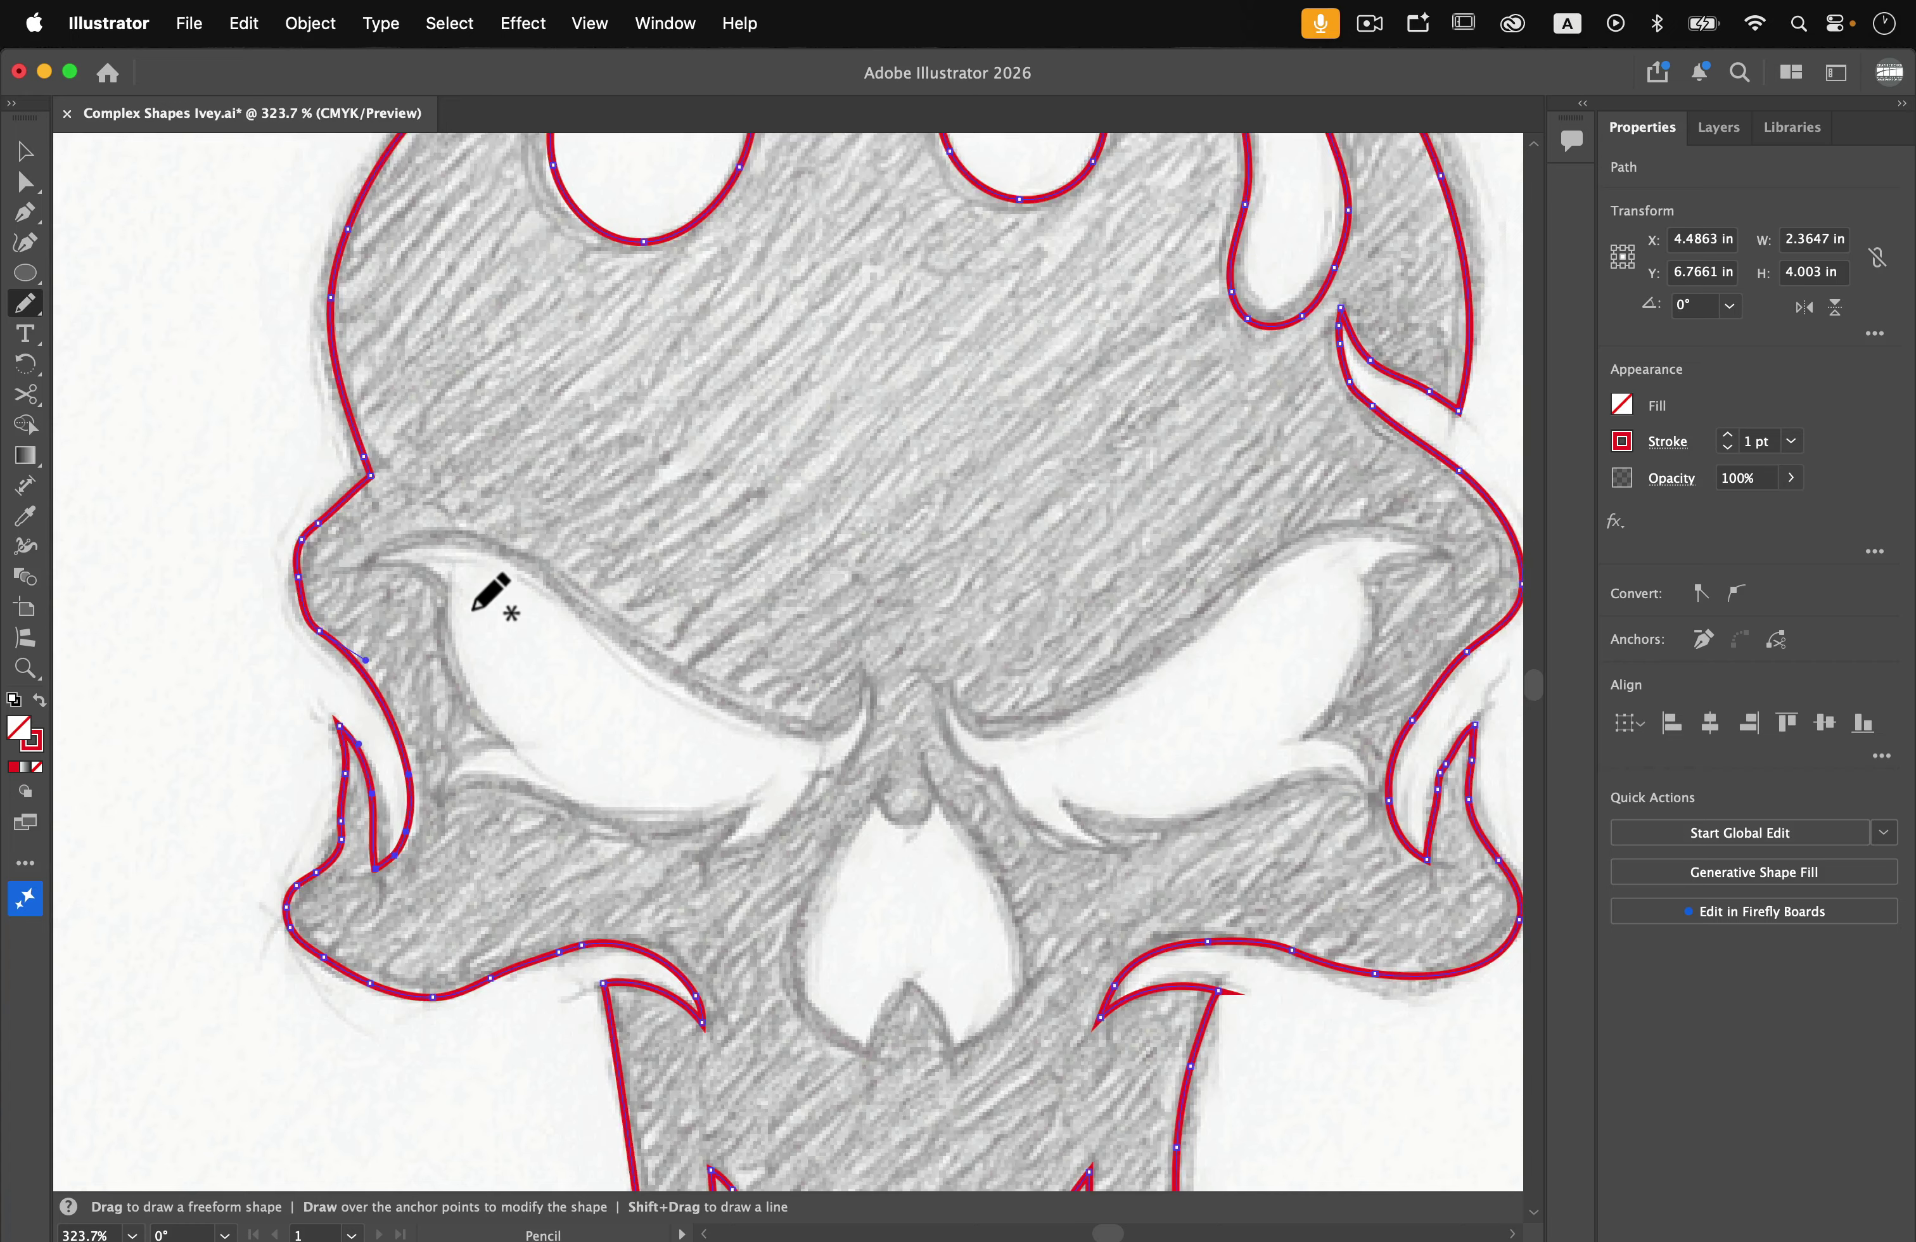
scroll(487, 598, "down", 2)
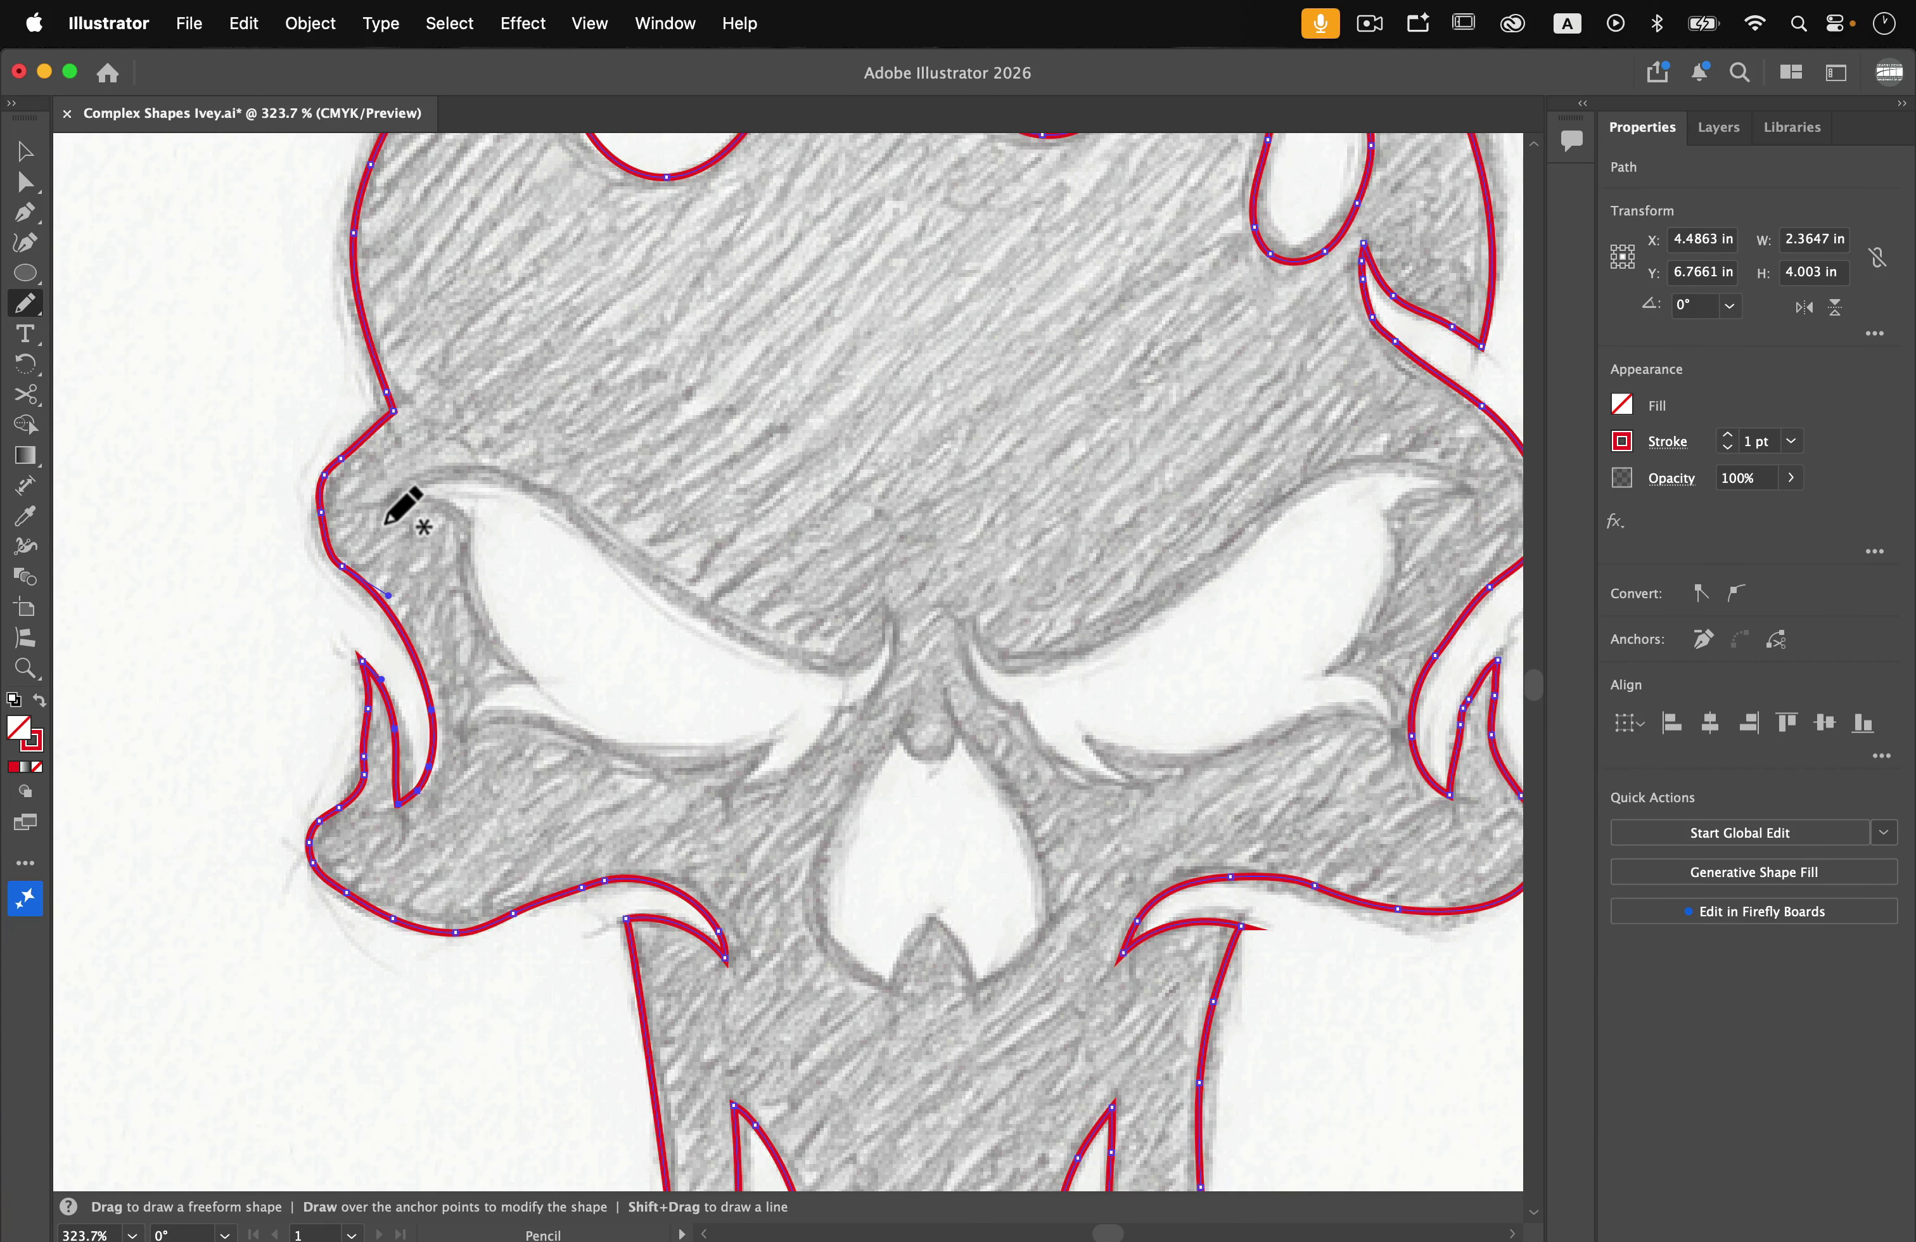
mouse_move(382, 500)
left_mouse_down()
mouse_move(459, 495)
mouse_move(543, 511)
mouse_move(639, 582)
left_mouse_up()
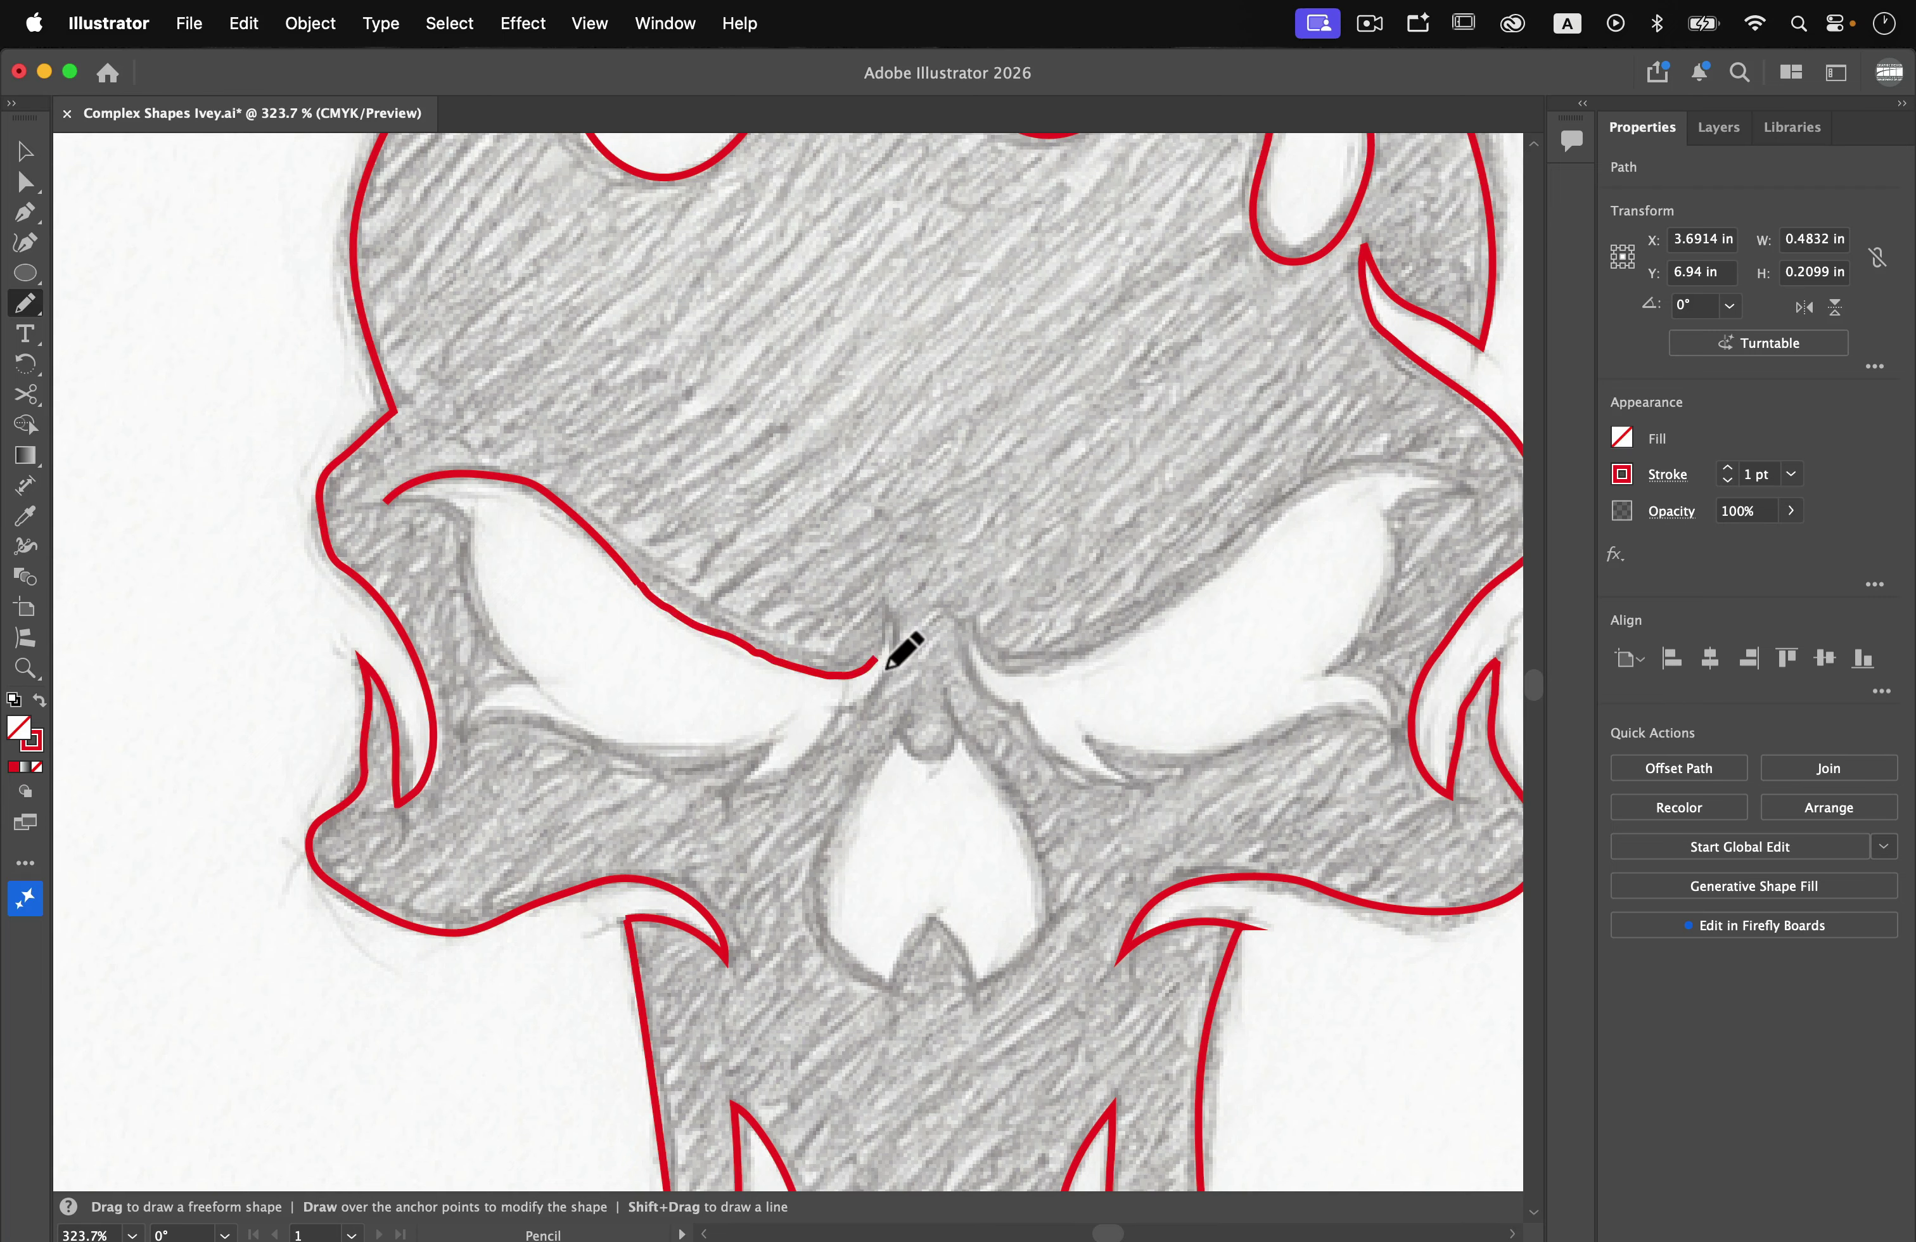
left_click_drag(886, 667, 881, 598)
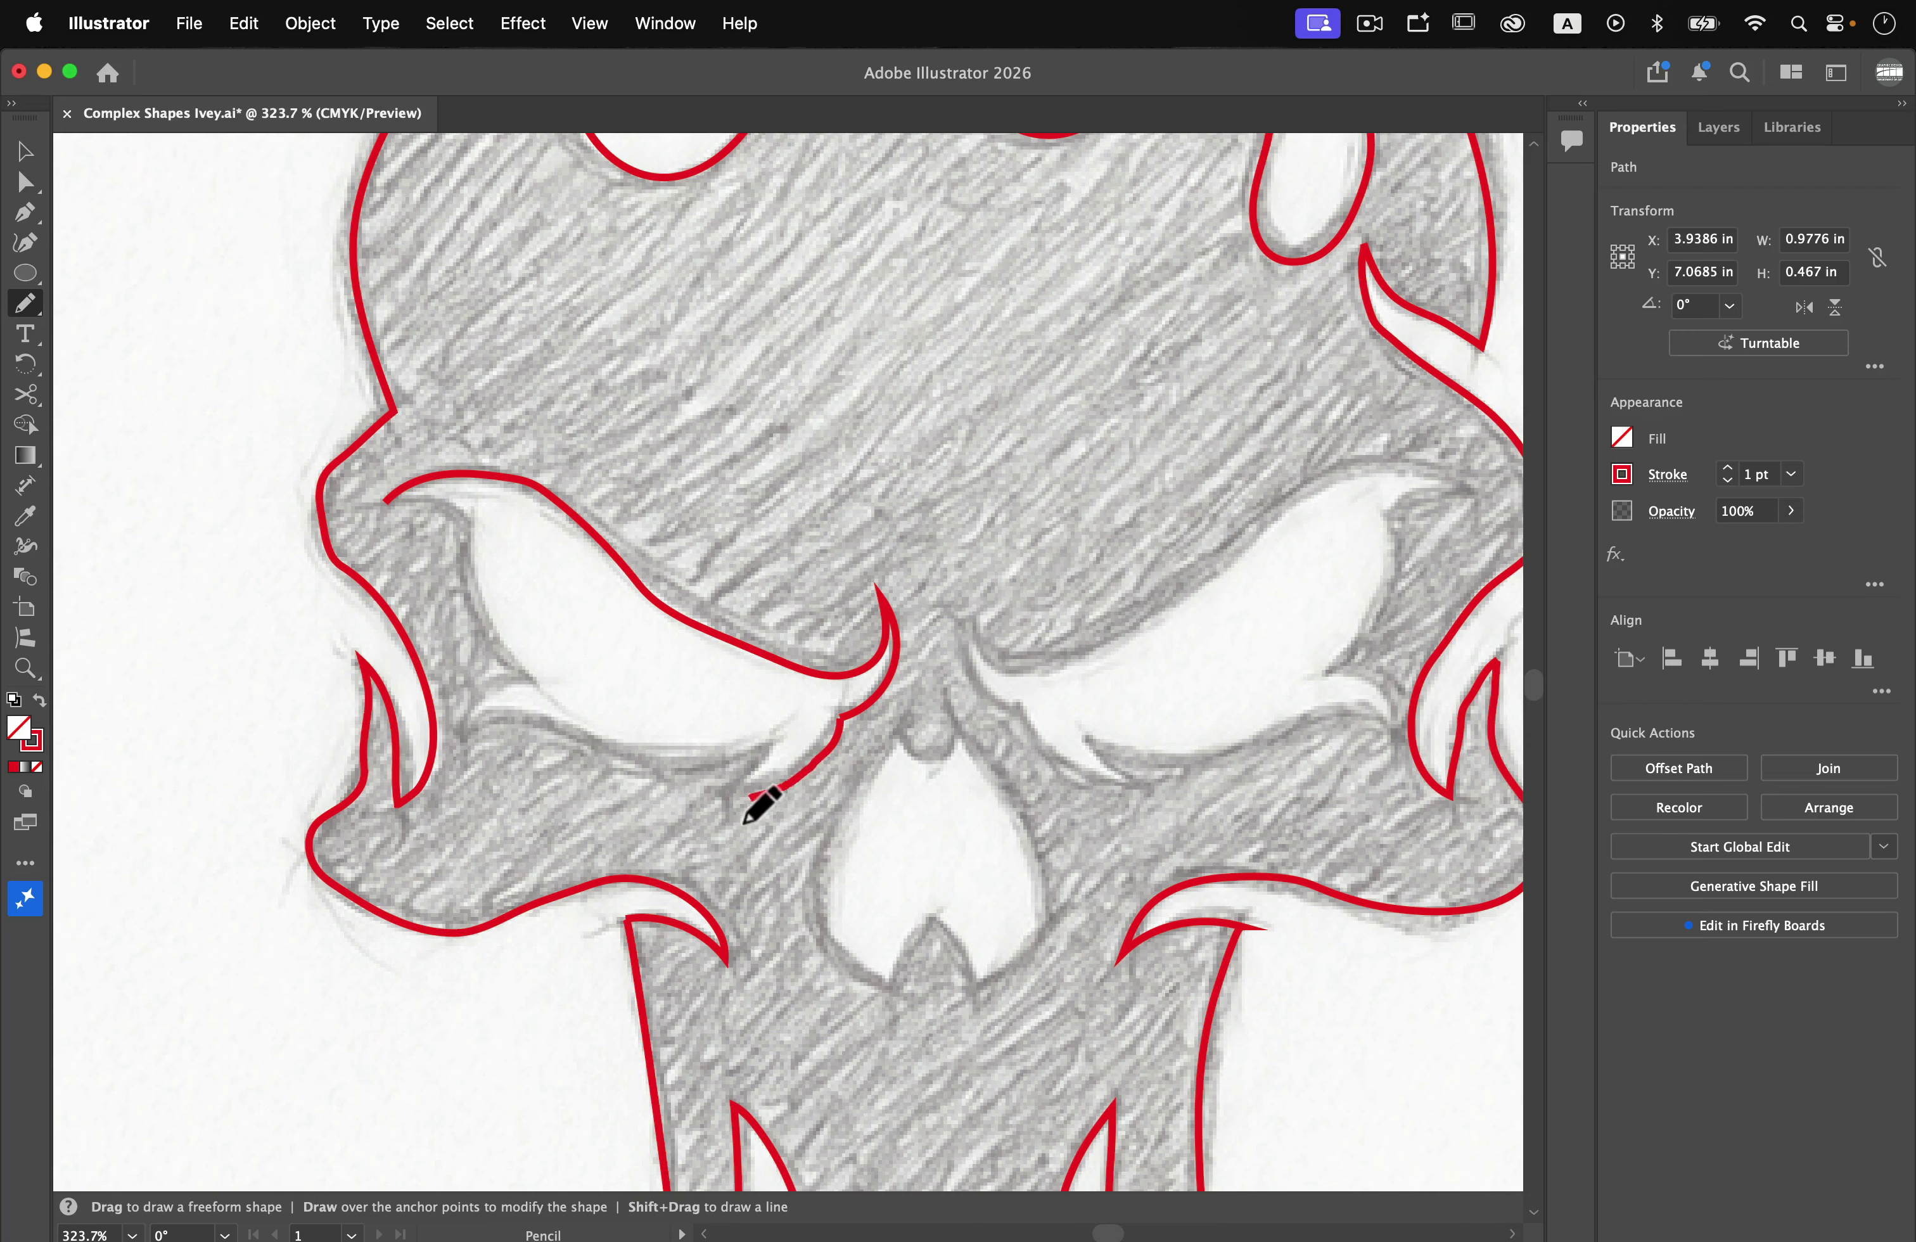
mouse_move(723, 812)
left_mouse_down()
mouse_move(787, 764)
mouse_move(601, 771)
left_mouse_up()
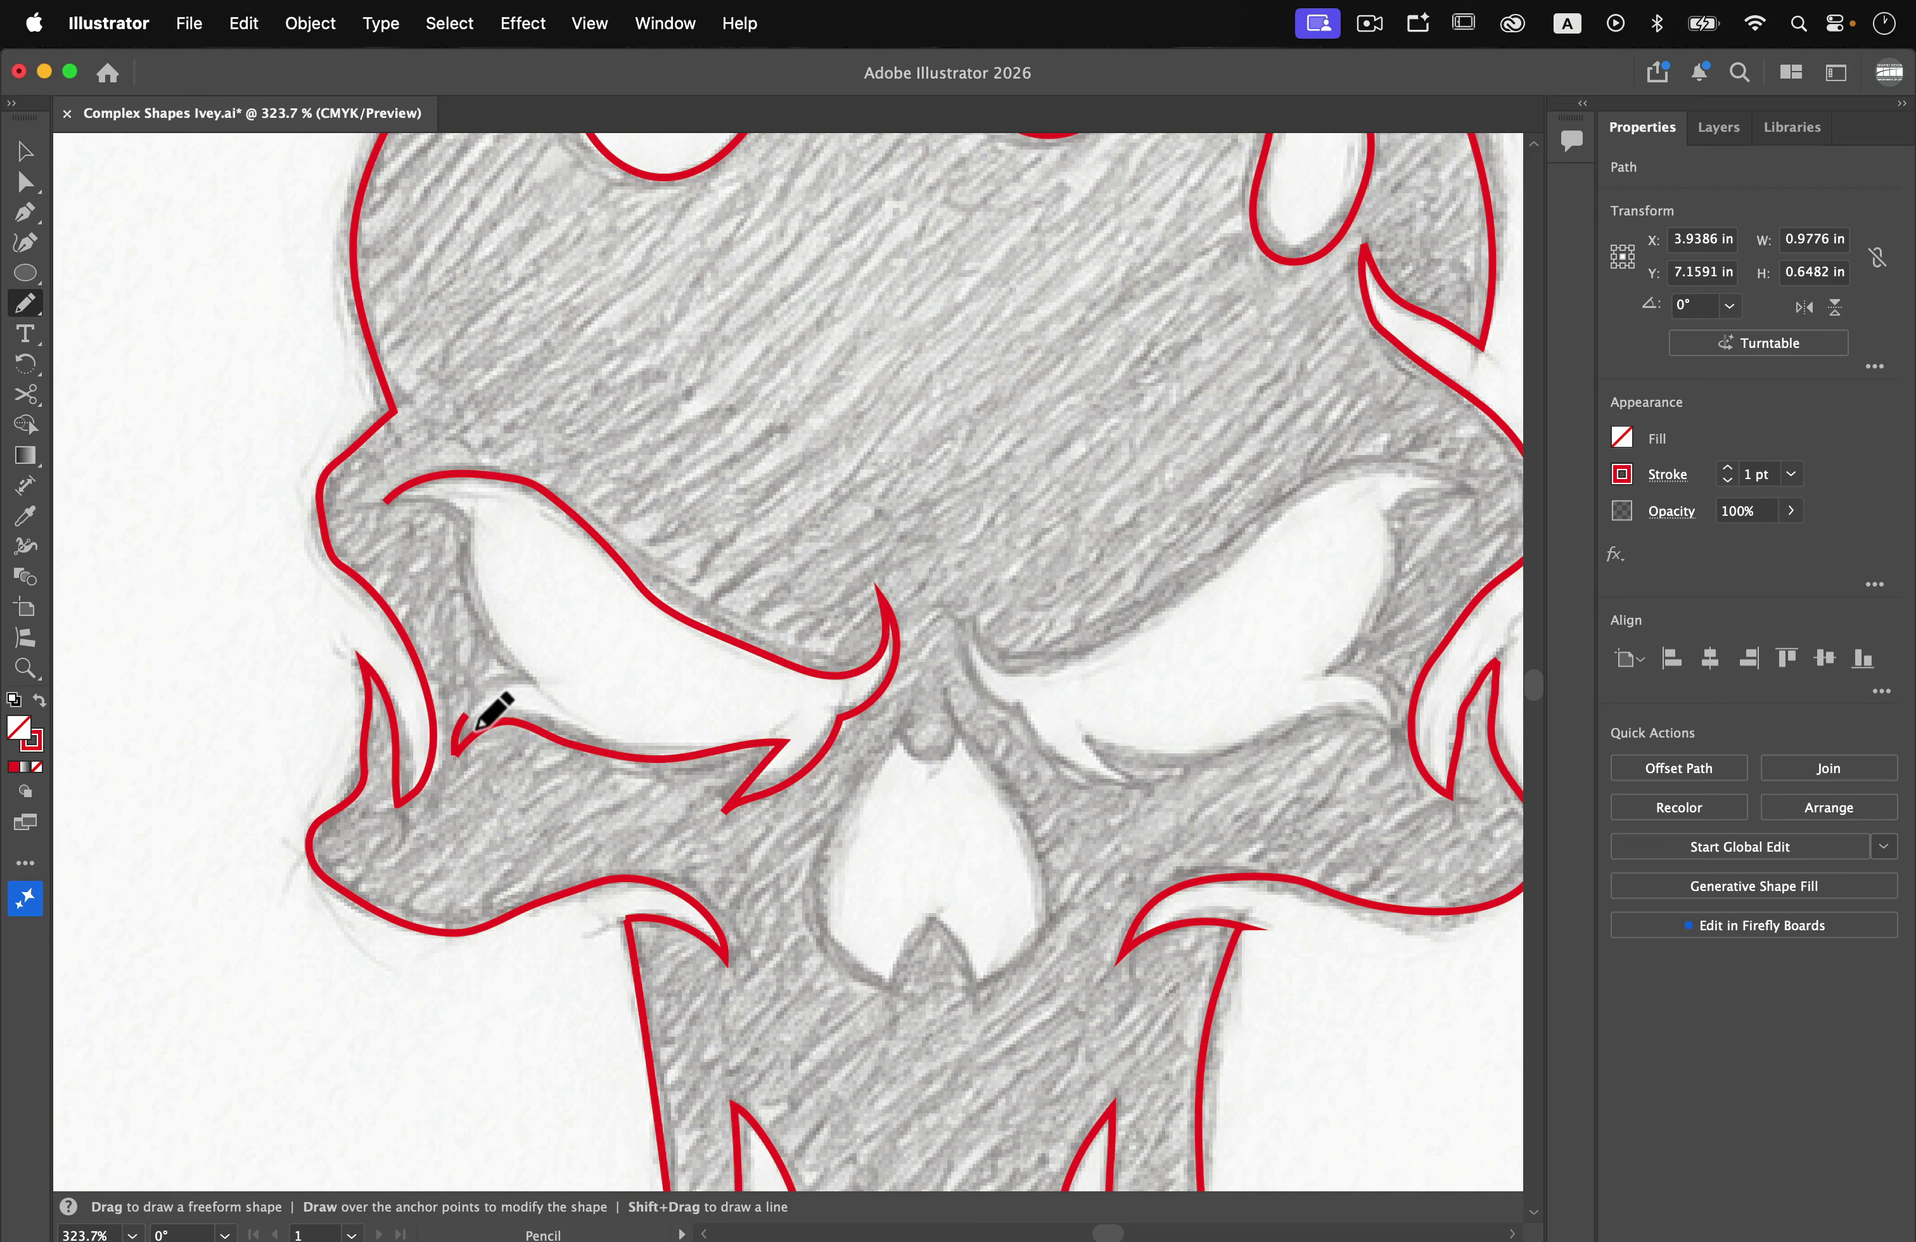
left_click_drag(529, 706, 546, 708)
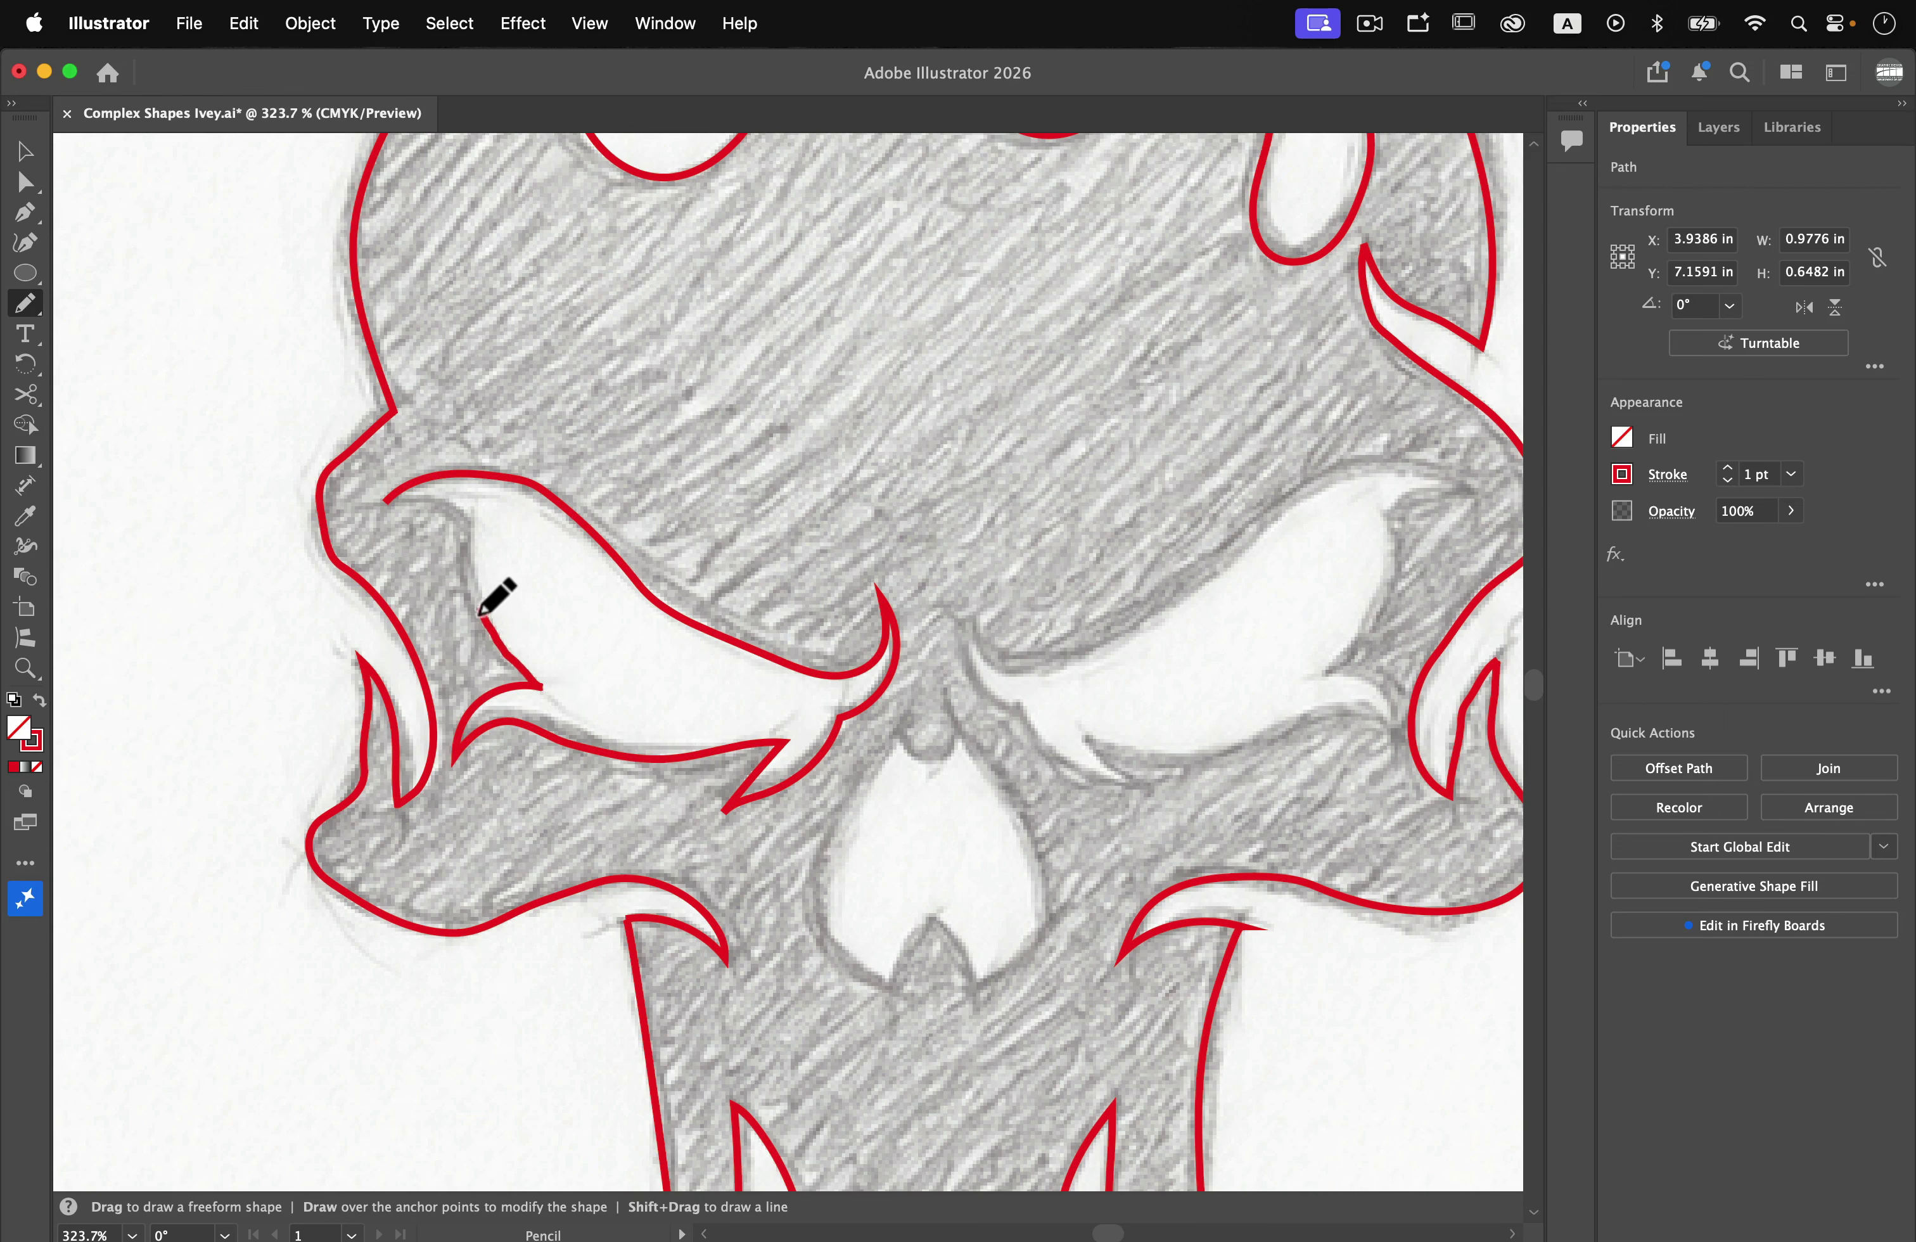
left_click_drag(388, 521, 388, 521)
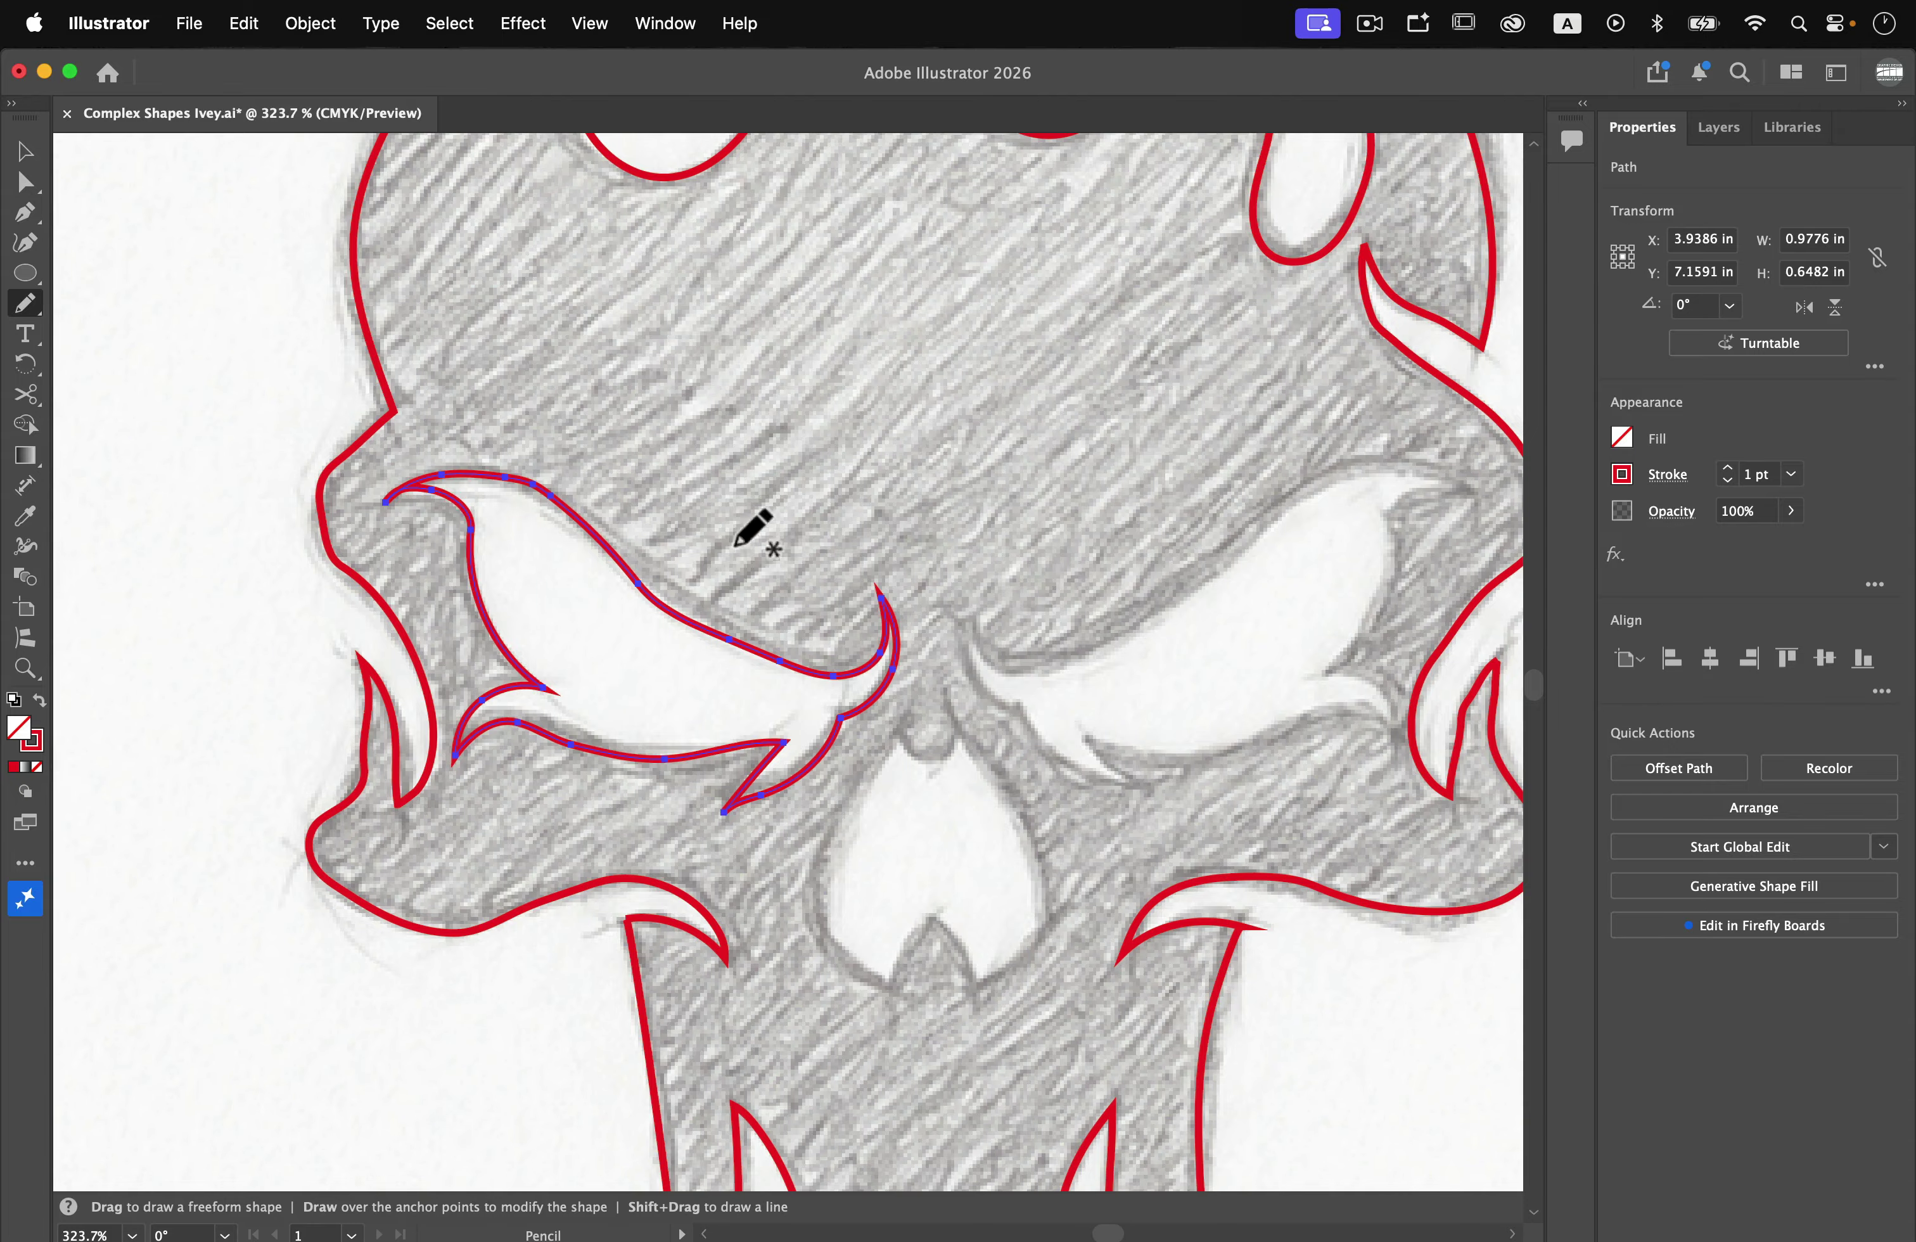
Trace the right eye socket with the Pencil tool as a closed path following the sketch
scroll(770, 668, "down", 5)
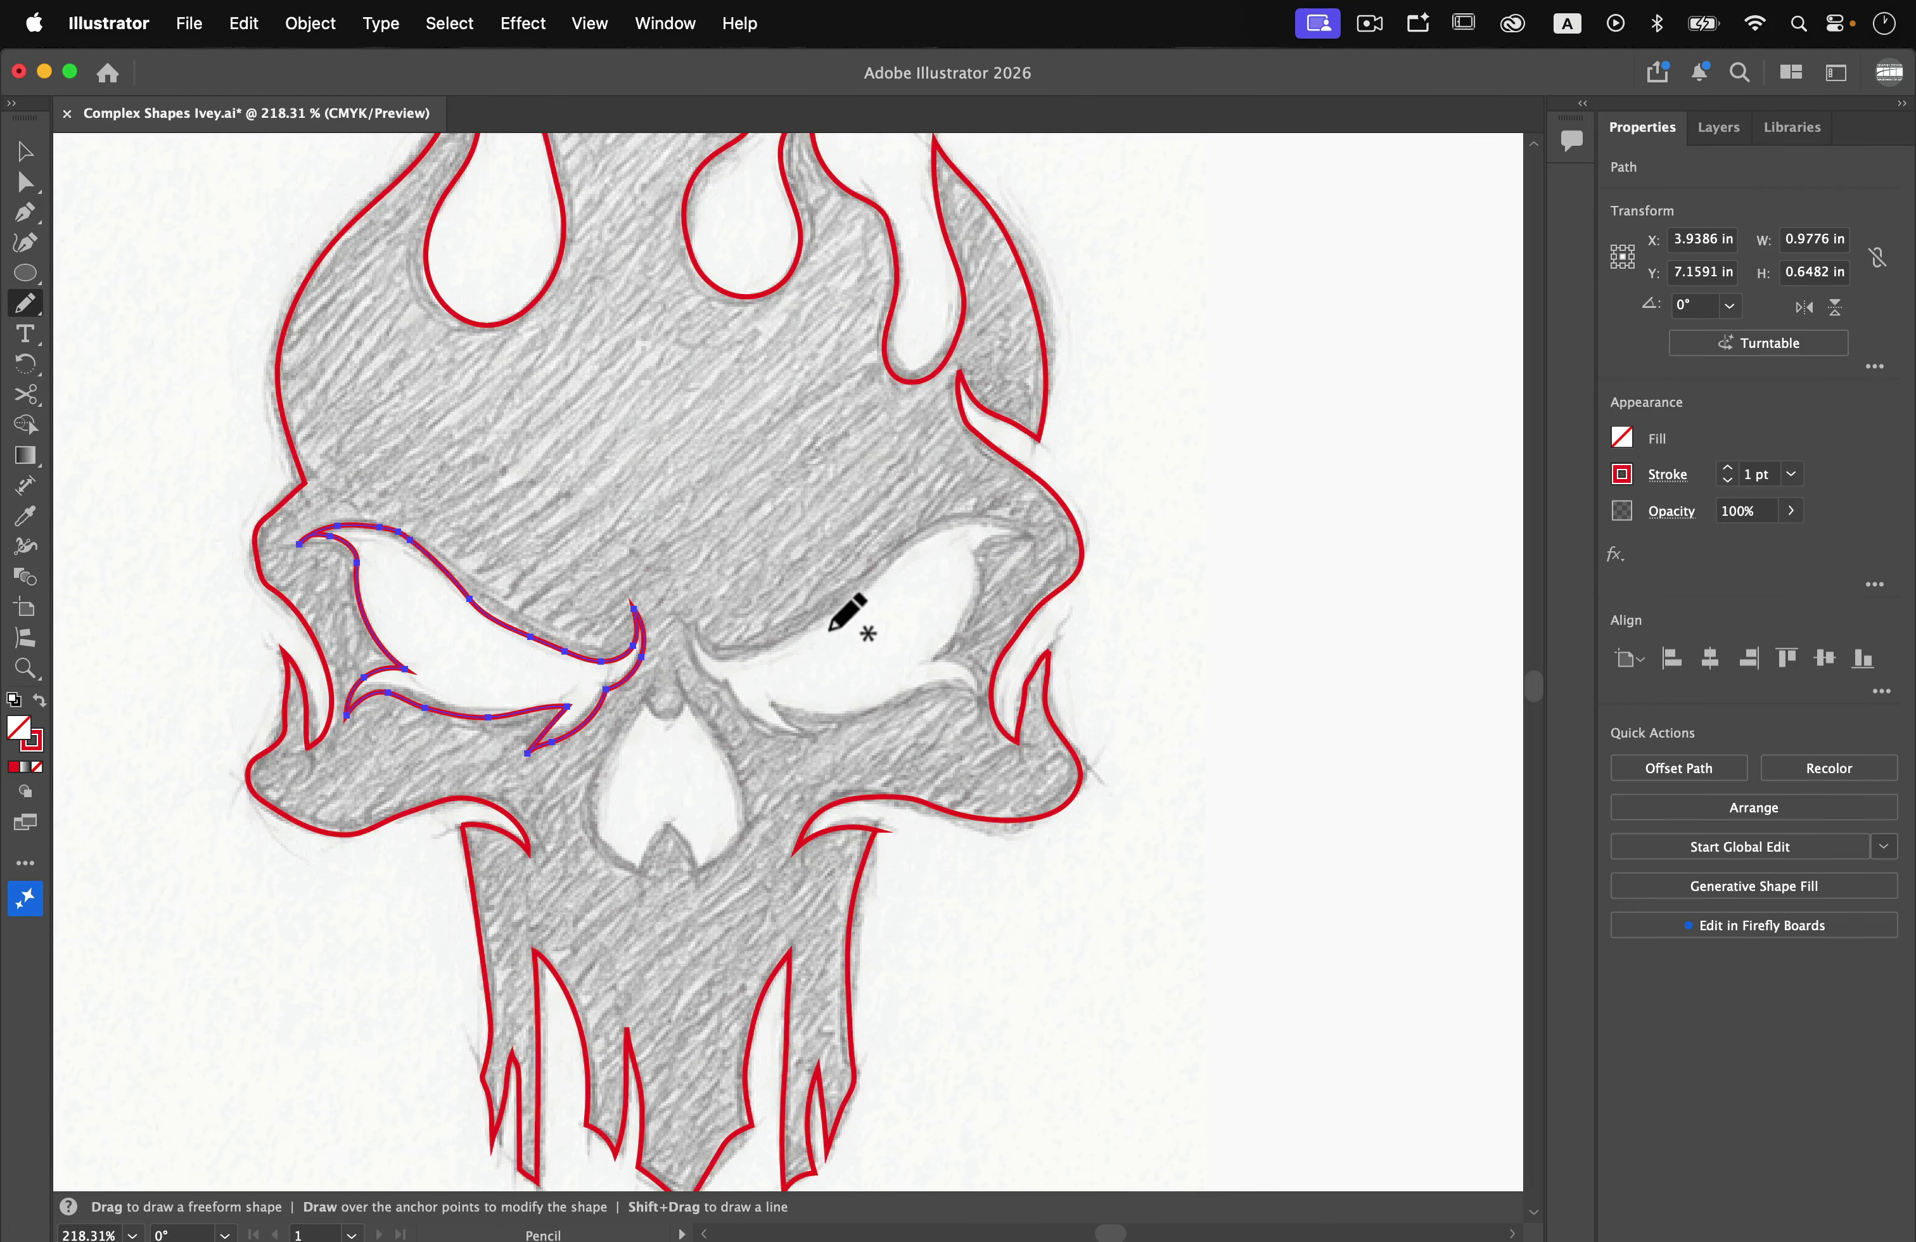
scroll(834, 619, "up", 4)
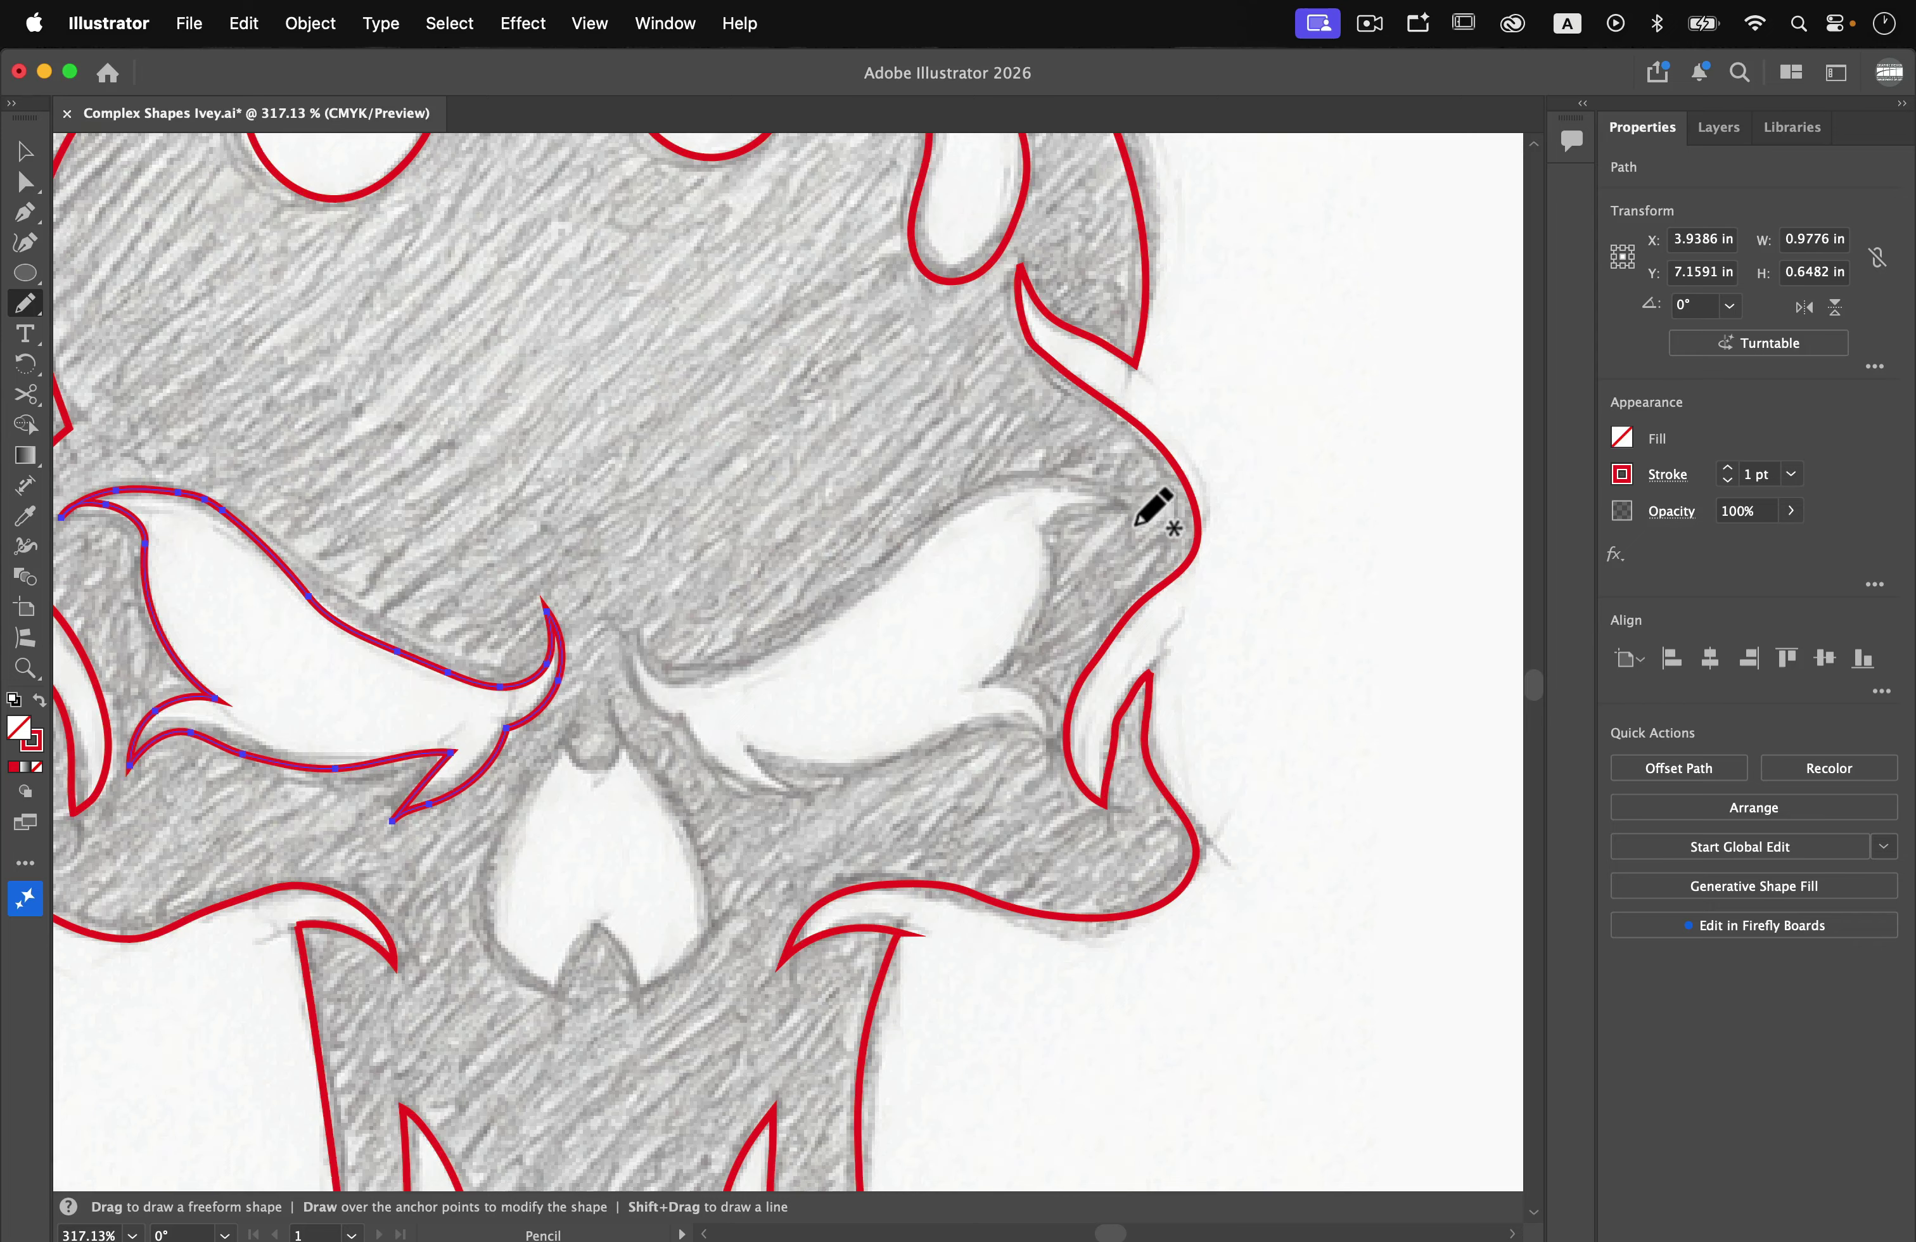
left_click_drag(1131, 505, 1035, 508)
mouse_move(931, 541)
left_mouse_down()
mouse_move(825, 639)
mouse_move(725, 697)
mouse_move(677, 705)
mouse_move(638, 667)
mouse_move(651, 728)
mouse_move(804, 831)
mouse_move(757, 774)
mouse_move(1035, 758)
mouse_move(983, 714)
mouse_move(1028, 643)
mouse_move(1032, 557)
mouse_move(1153, 506)
left_mouse_up()
Trace the nose cavity between the eyes with the Pencil tool as a closed path, including the notches at both ends
scroll(996, 810, "down", 5)
scroll(997, 810, "left", 5)
mouse_move(725, 579)
left_mouse_down()
mouse_move(753, 621)
mouse_move(811, 608)
mouse_move(858, 697)
mouse_move(873, 777)
mouse_move(807, 849)
mouse_move(768, 781)
mouse_move(731, 803)
mouse_move(720, 854)
mouse_move(656, 767)
mouse_move(671, 688)
mouse_move(726, 577)
left_mouse_up()
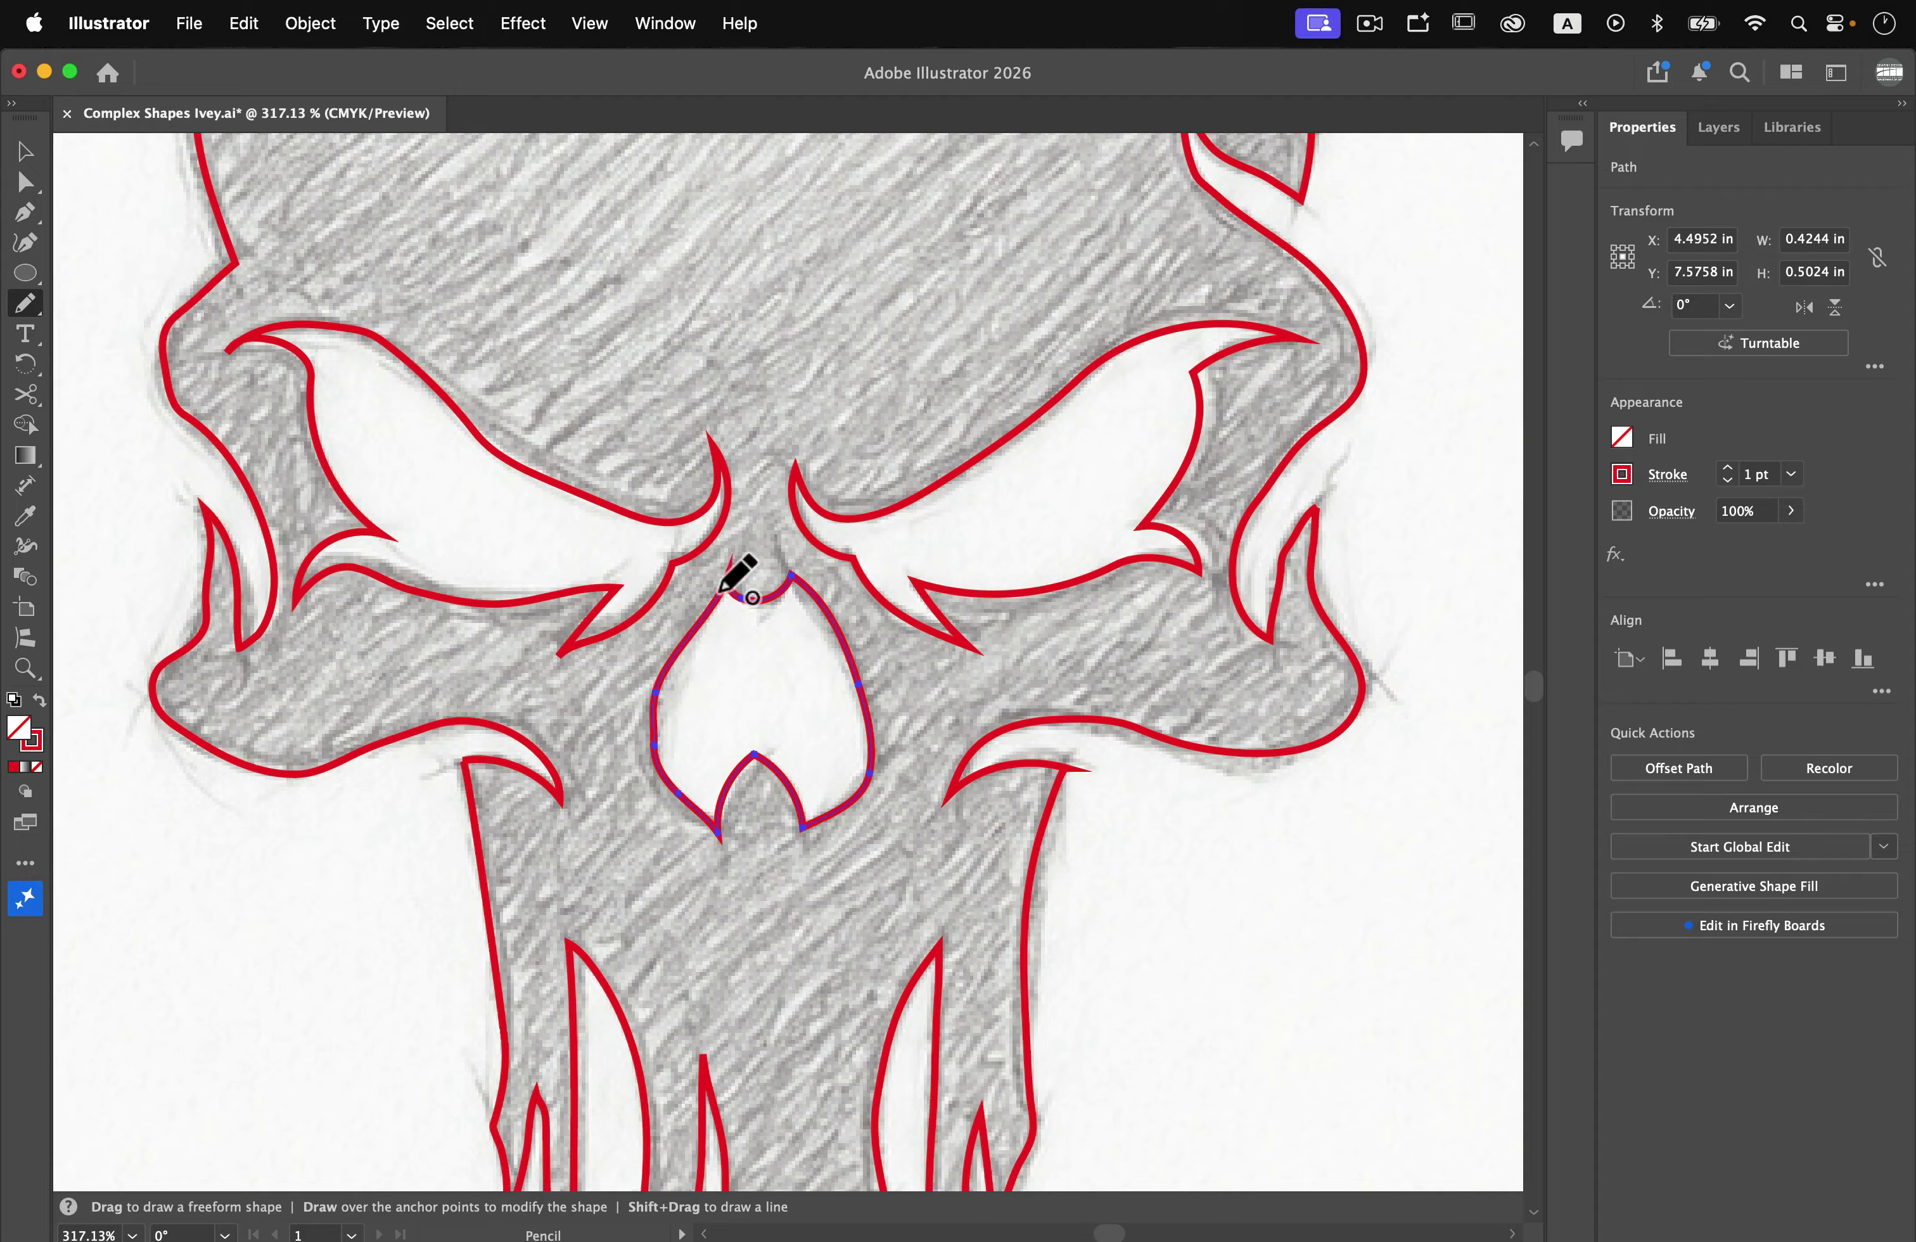
Combine the skull outline, both eyes and the nose into one compound path, and swap its stroke and fill for a solid red shape
scroll(782, 786, "down", 5)
left_click(26, 153)
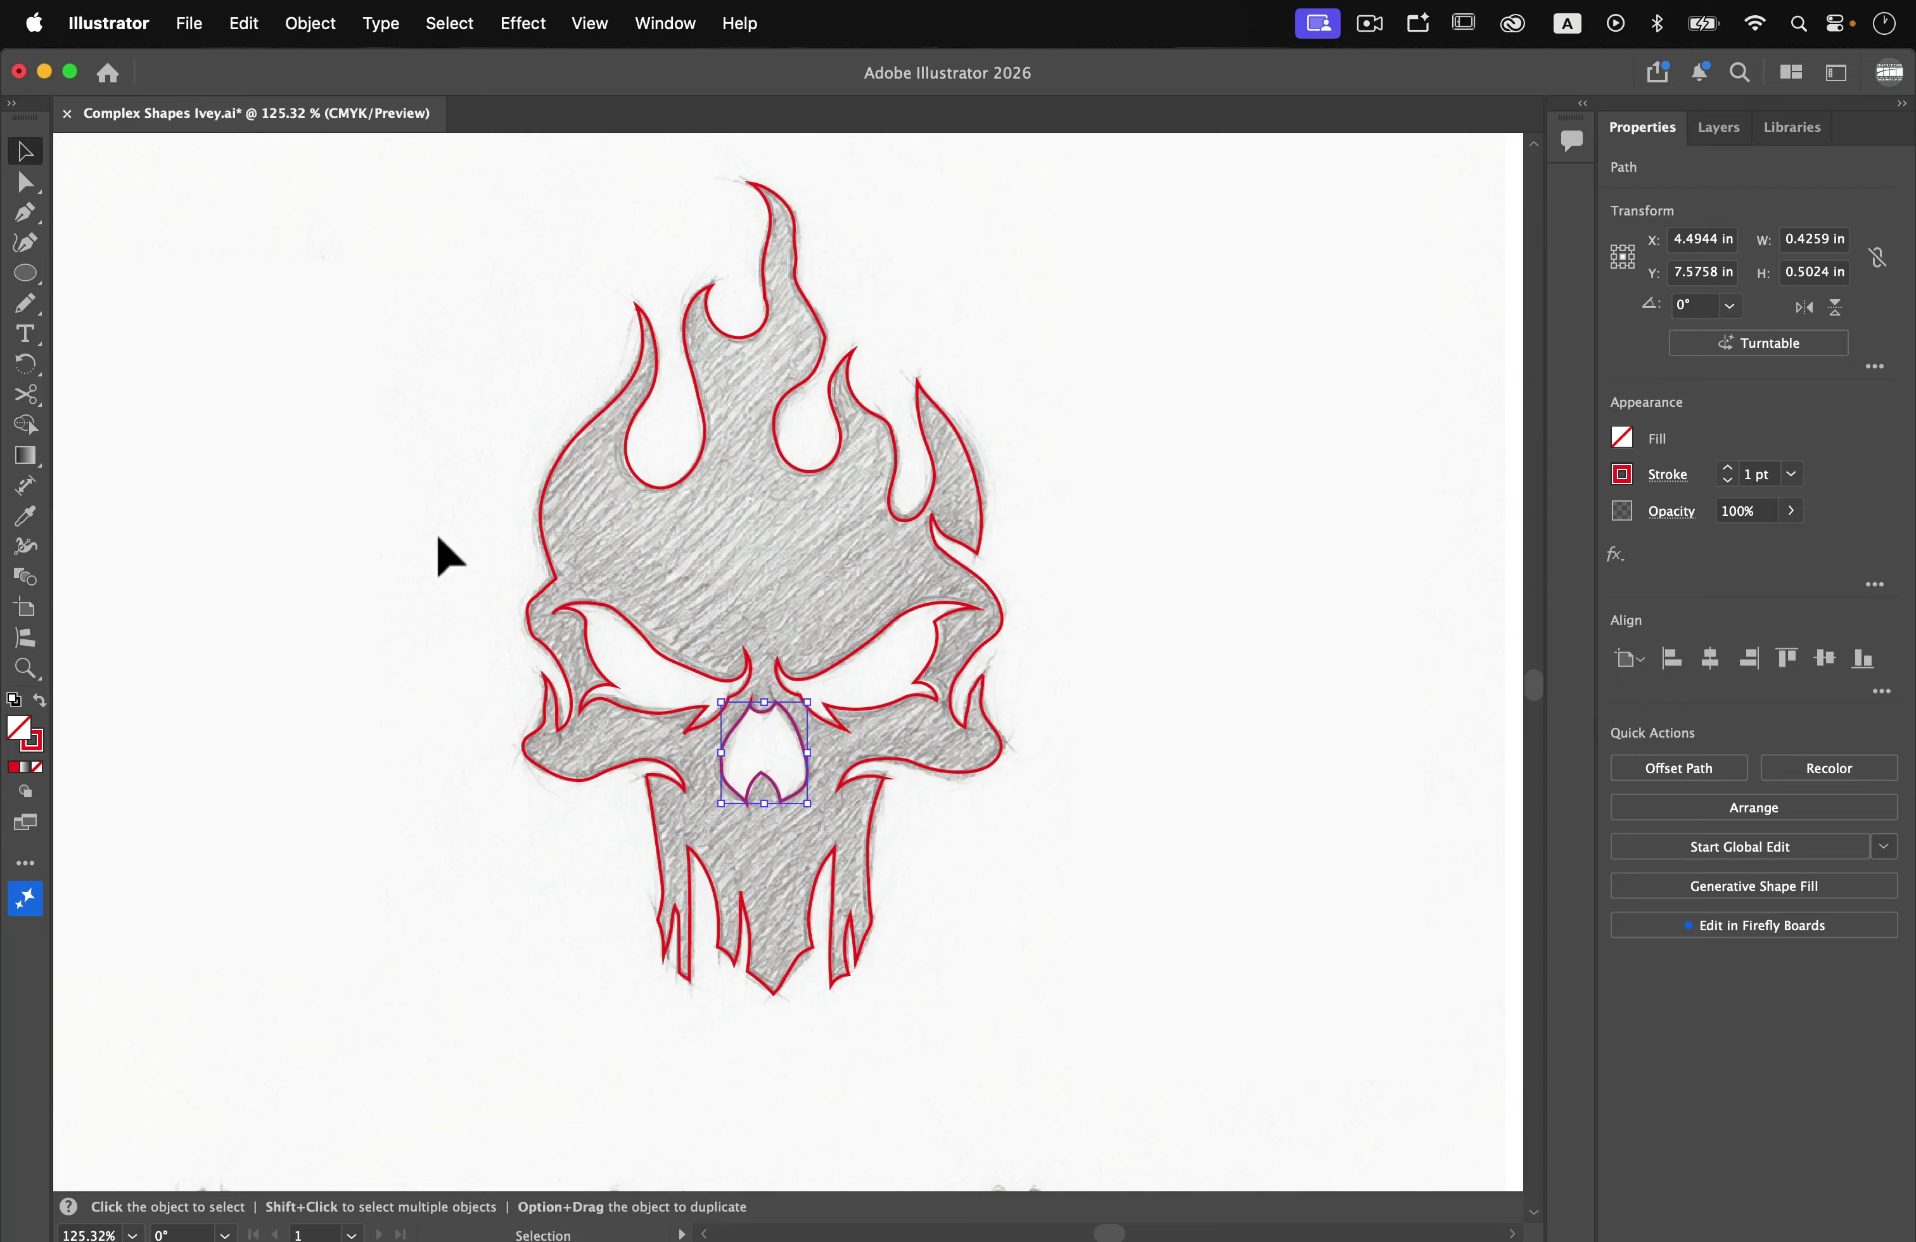
left_click(387, 497)
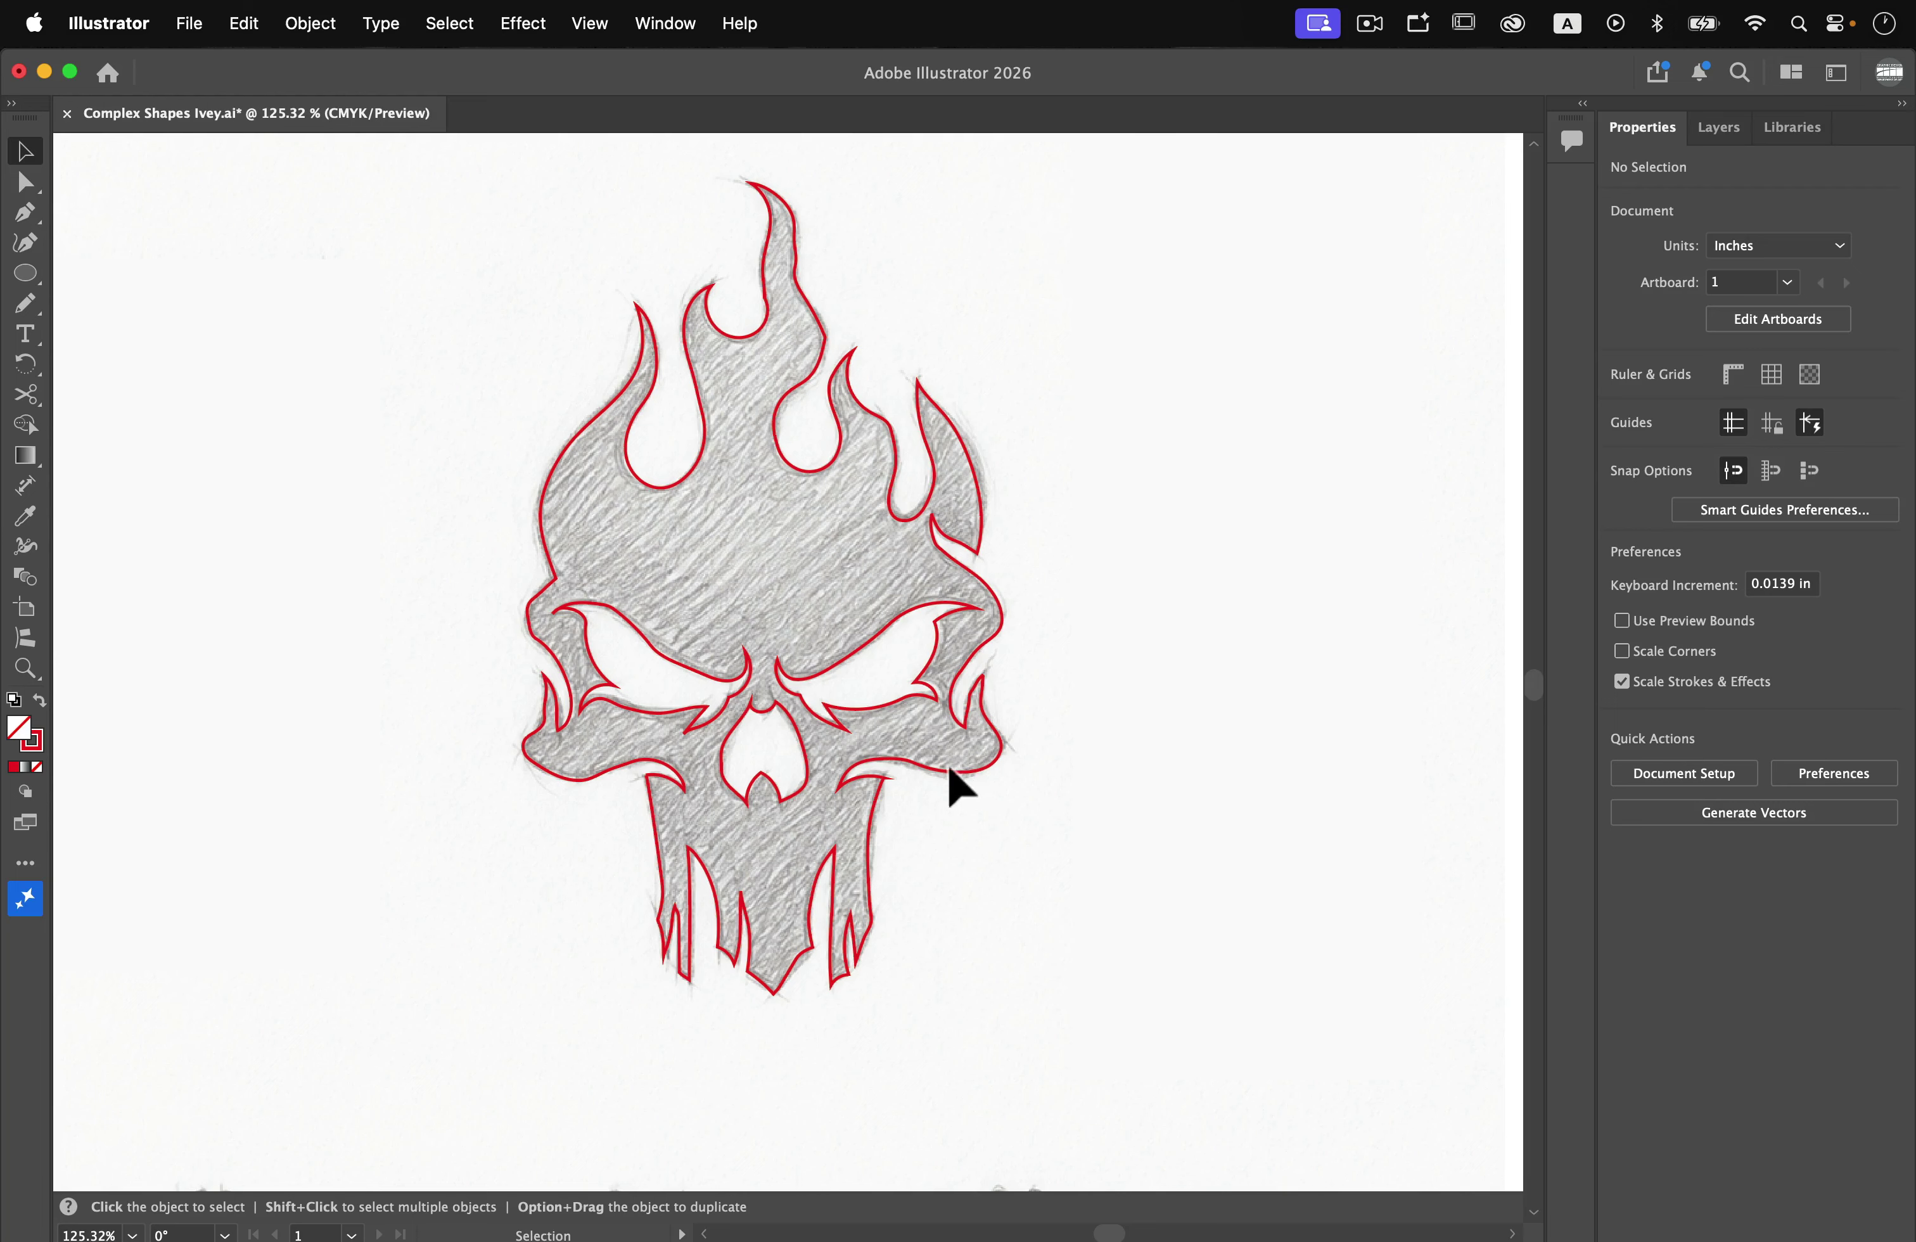
left_click_drag(396, 246, 1058, 1043)
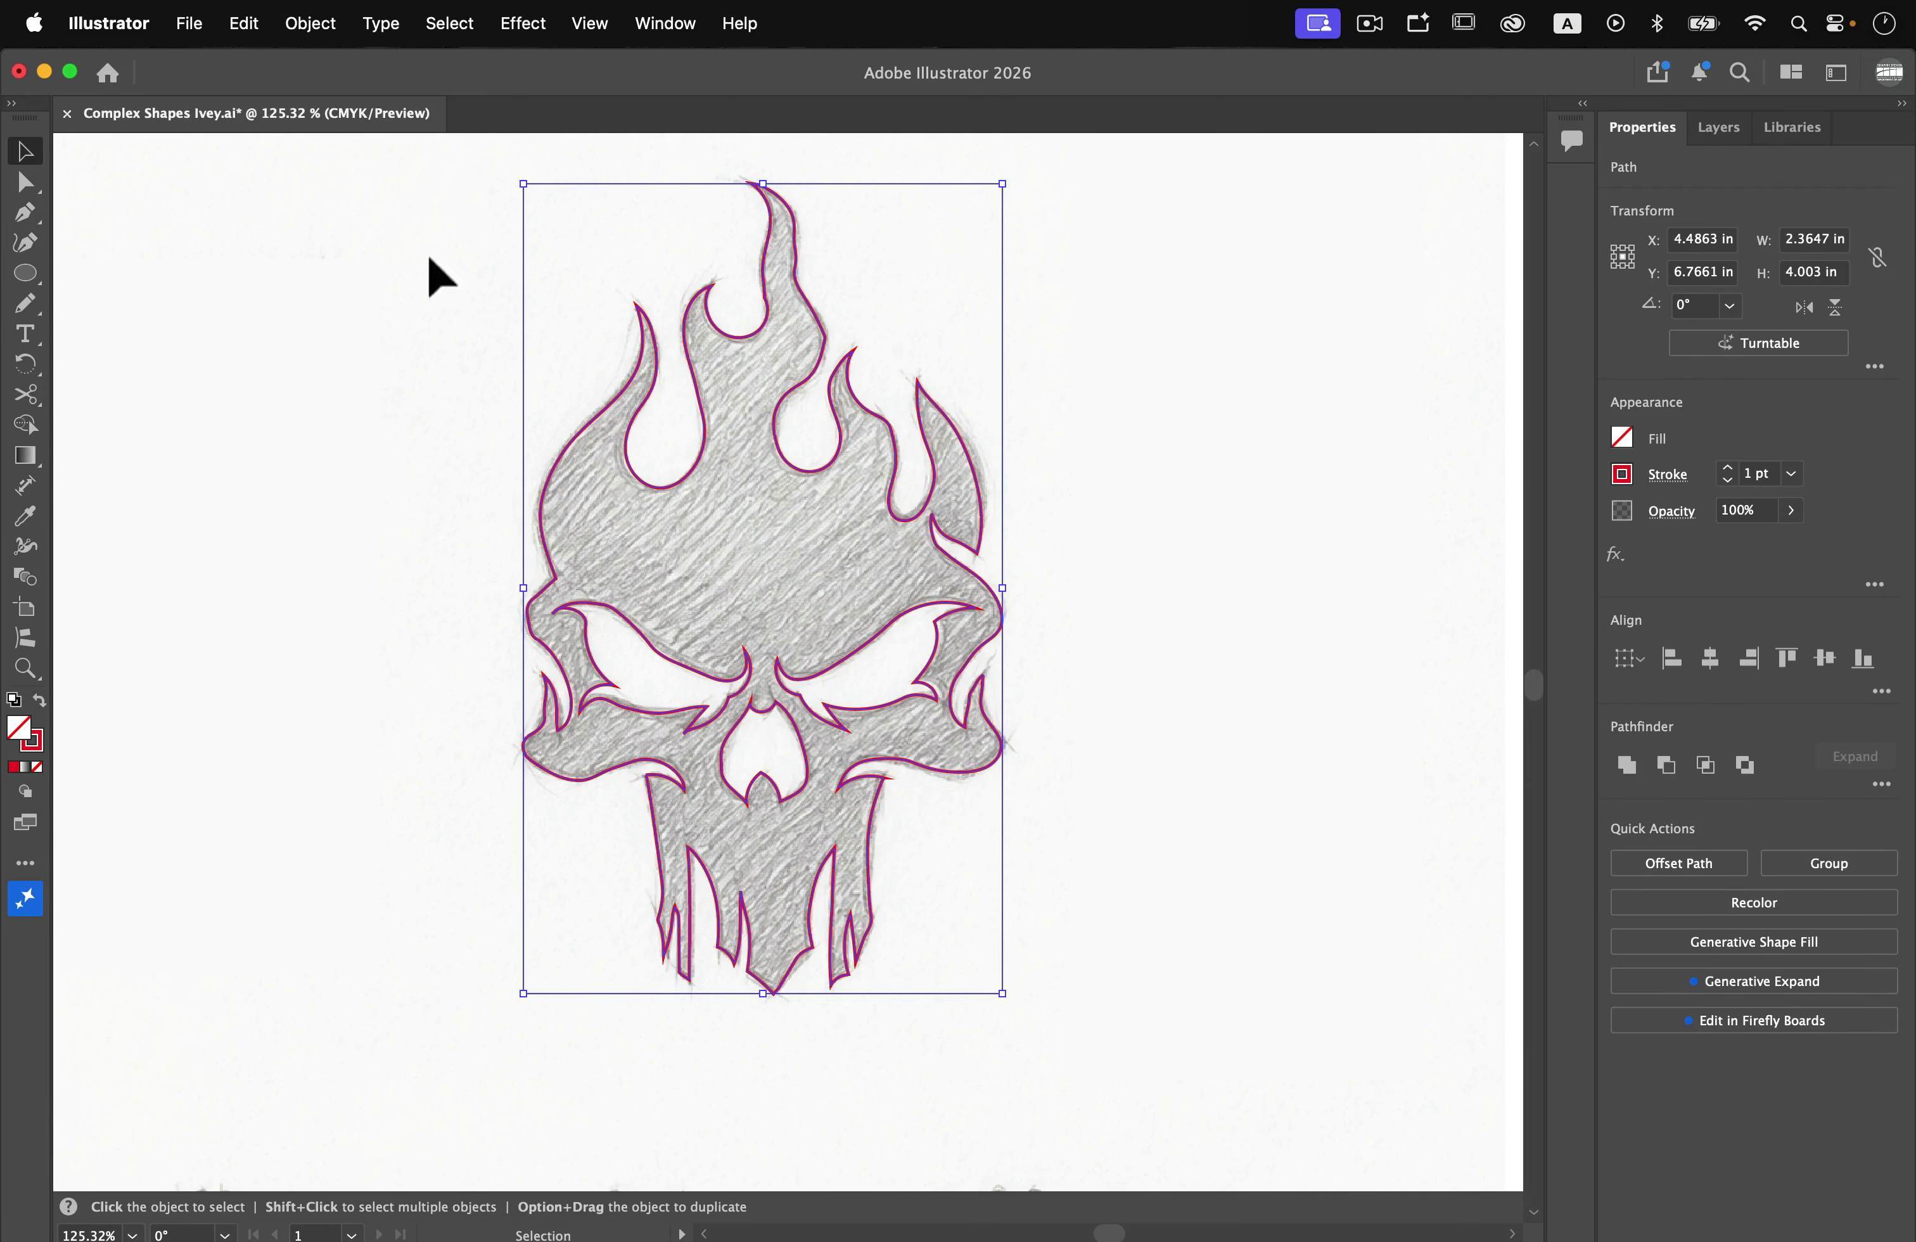
left_click(319, 9)
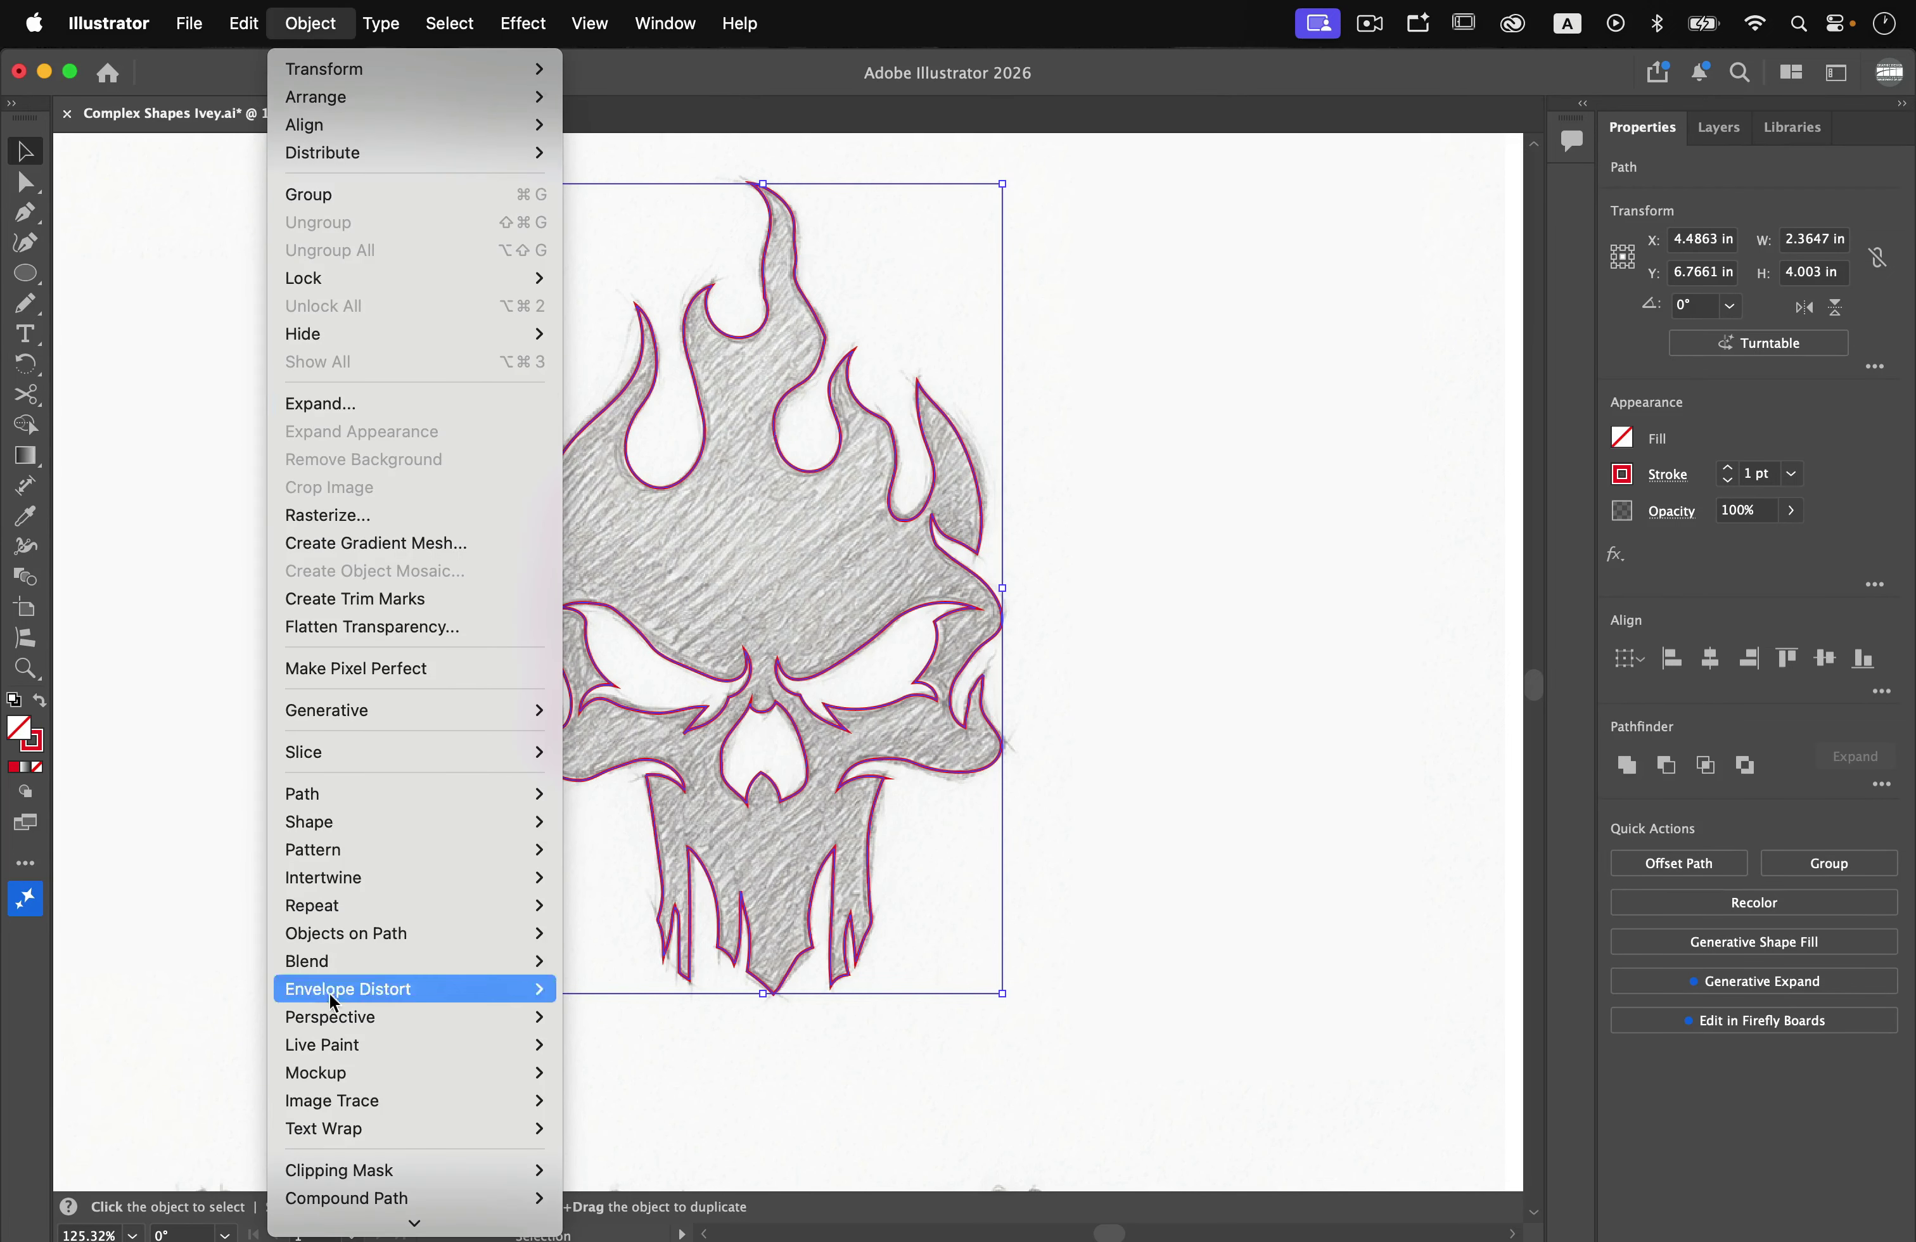
mouse_move(384, 1119)
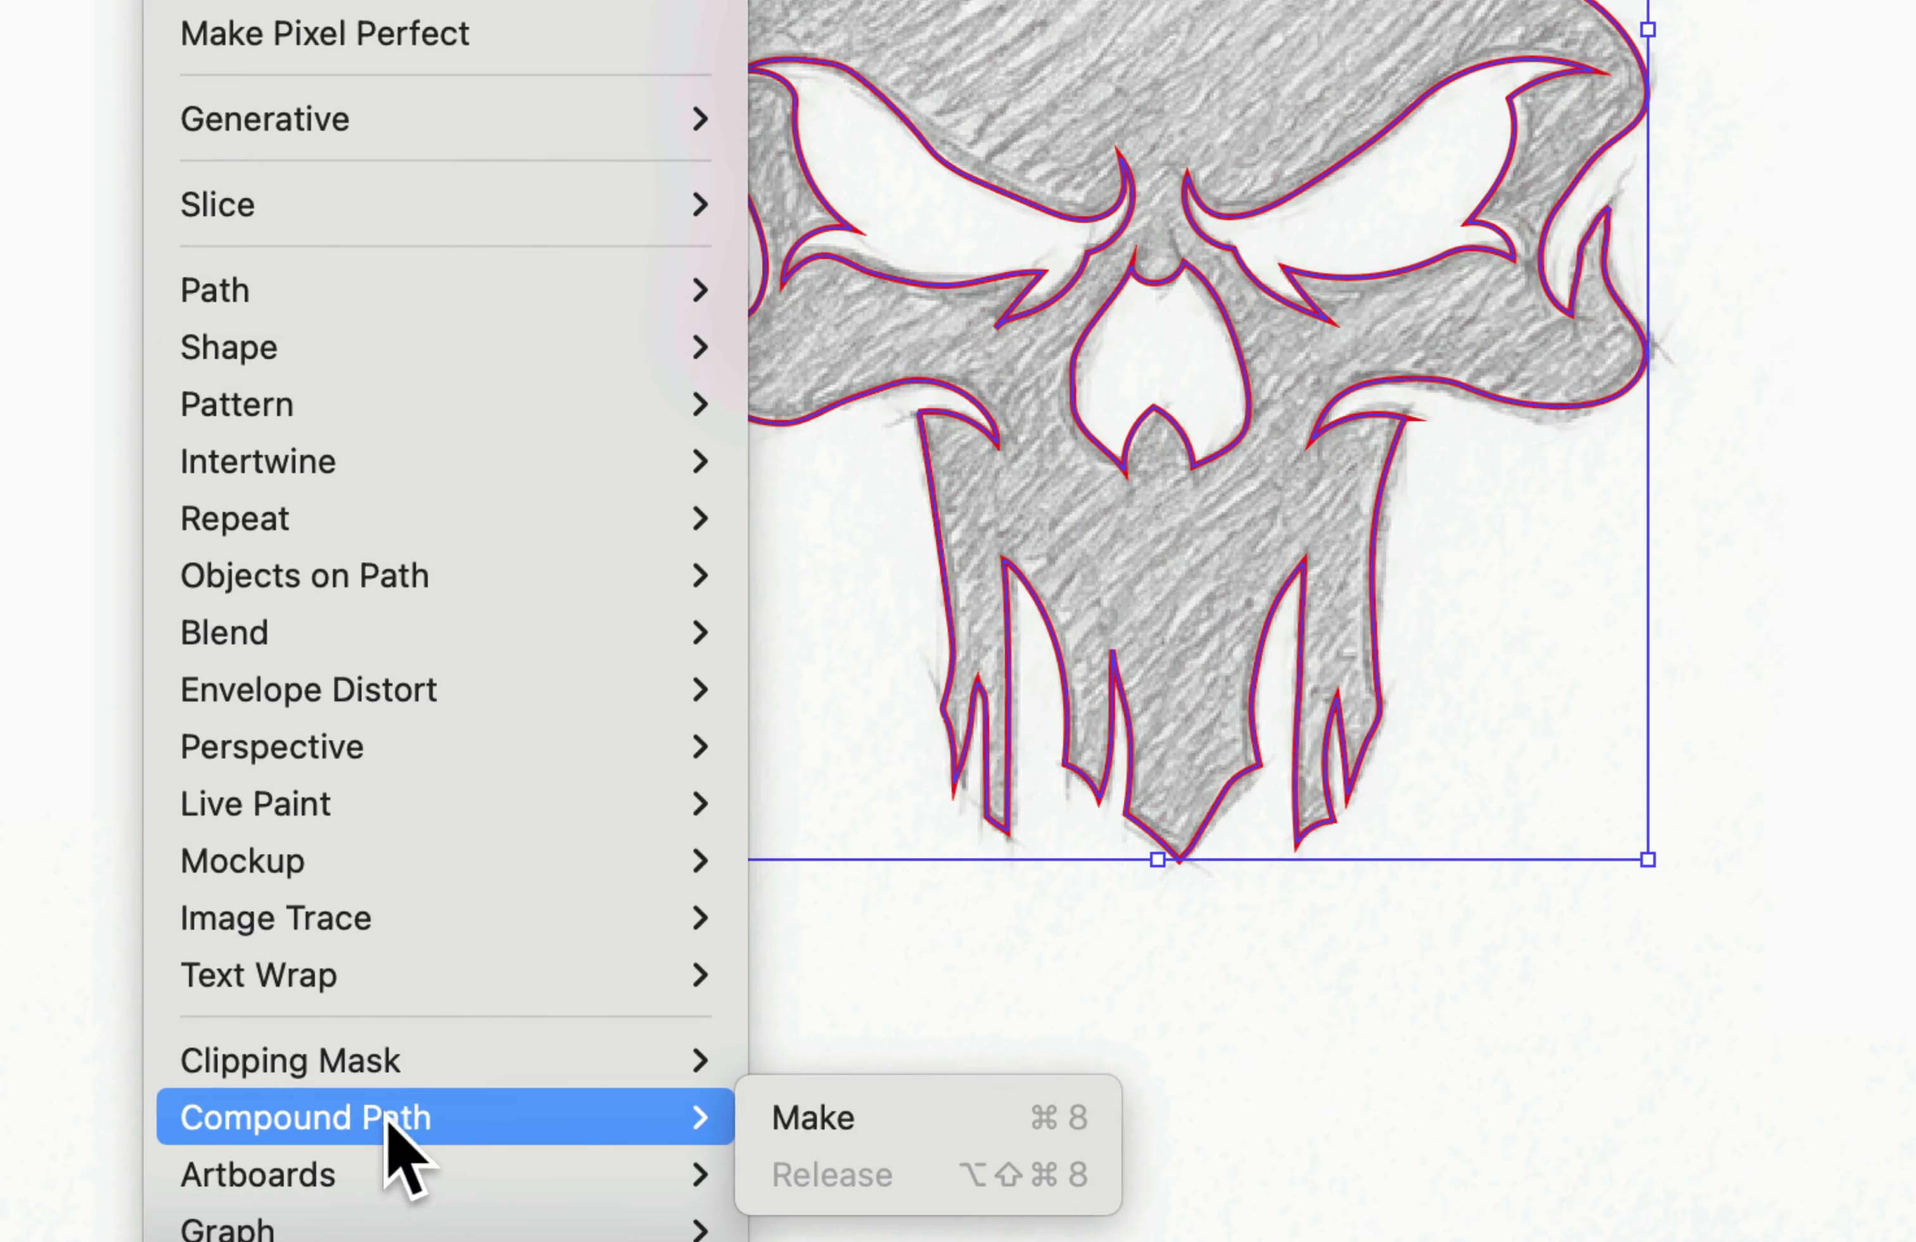
left_click(879, 1122)
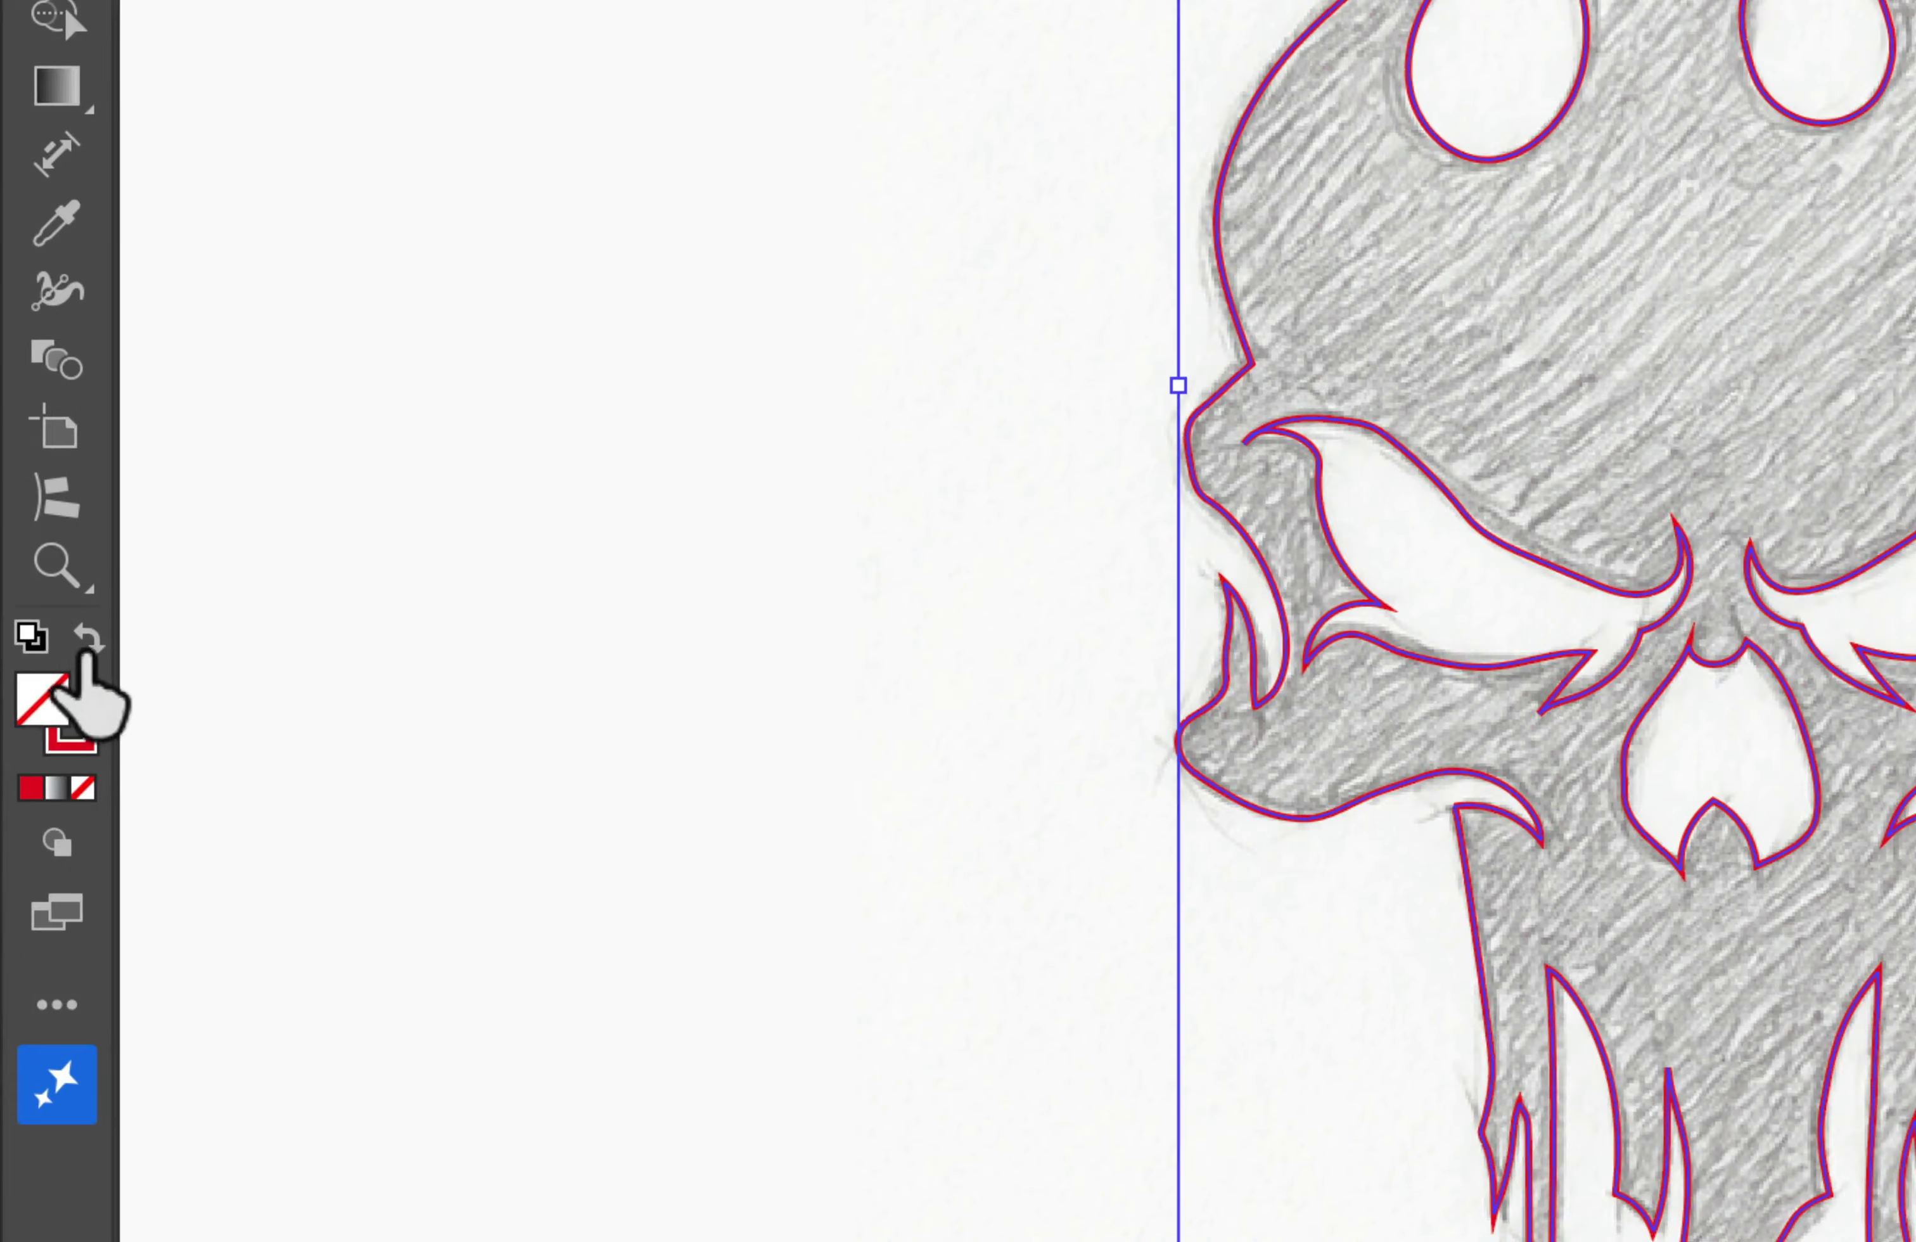
left_click(39, 699)
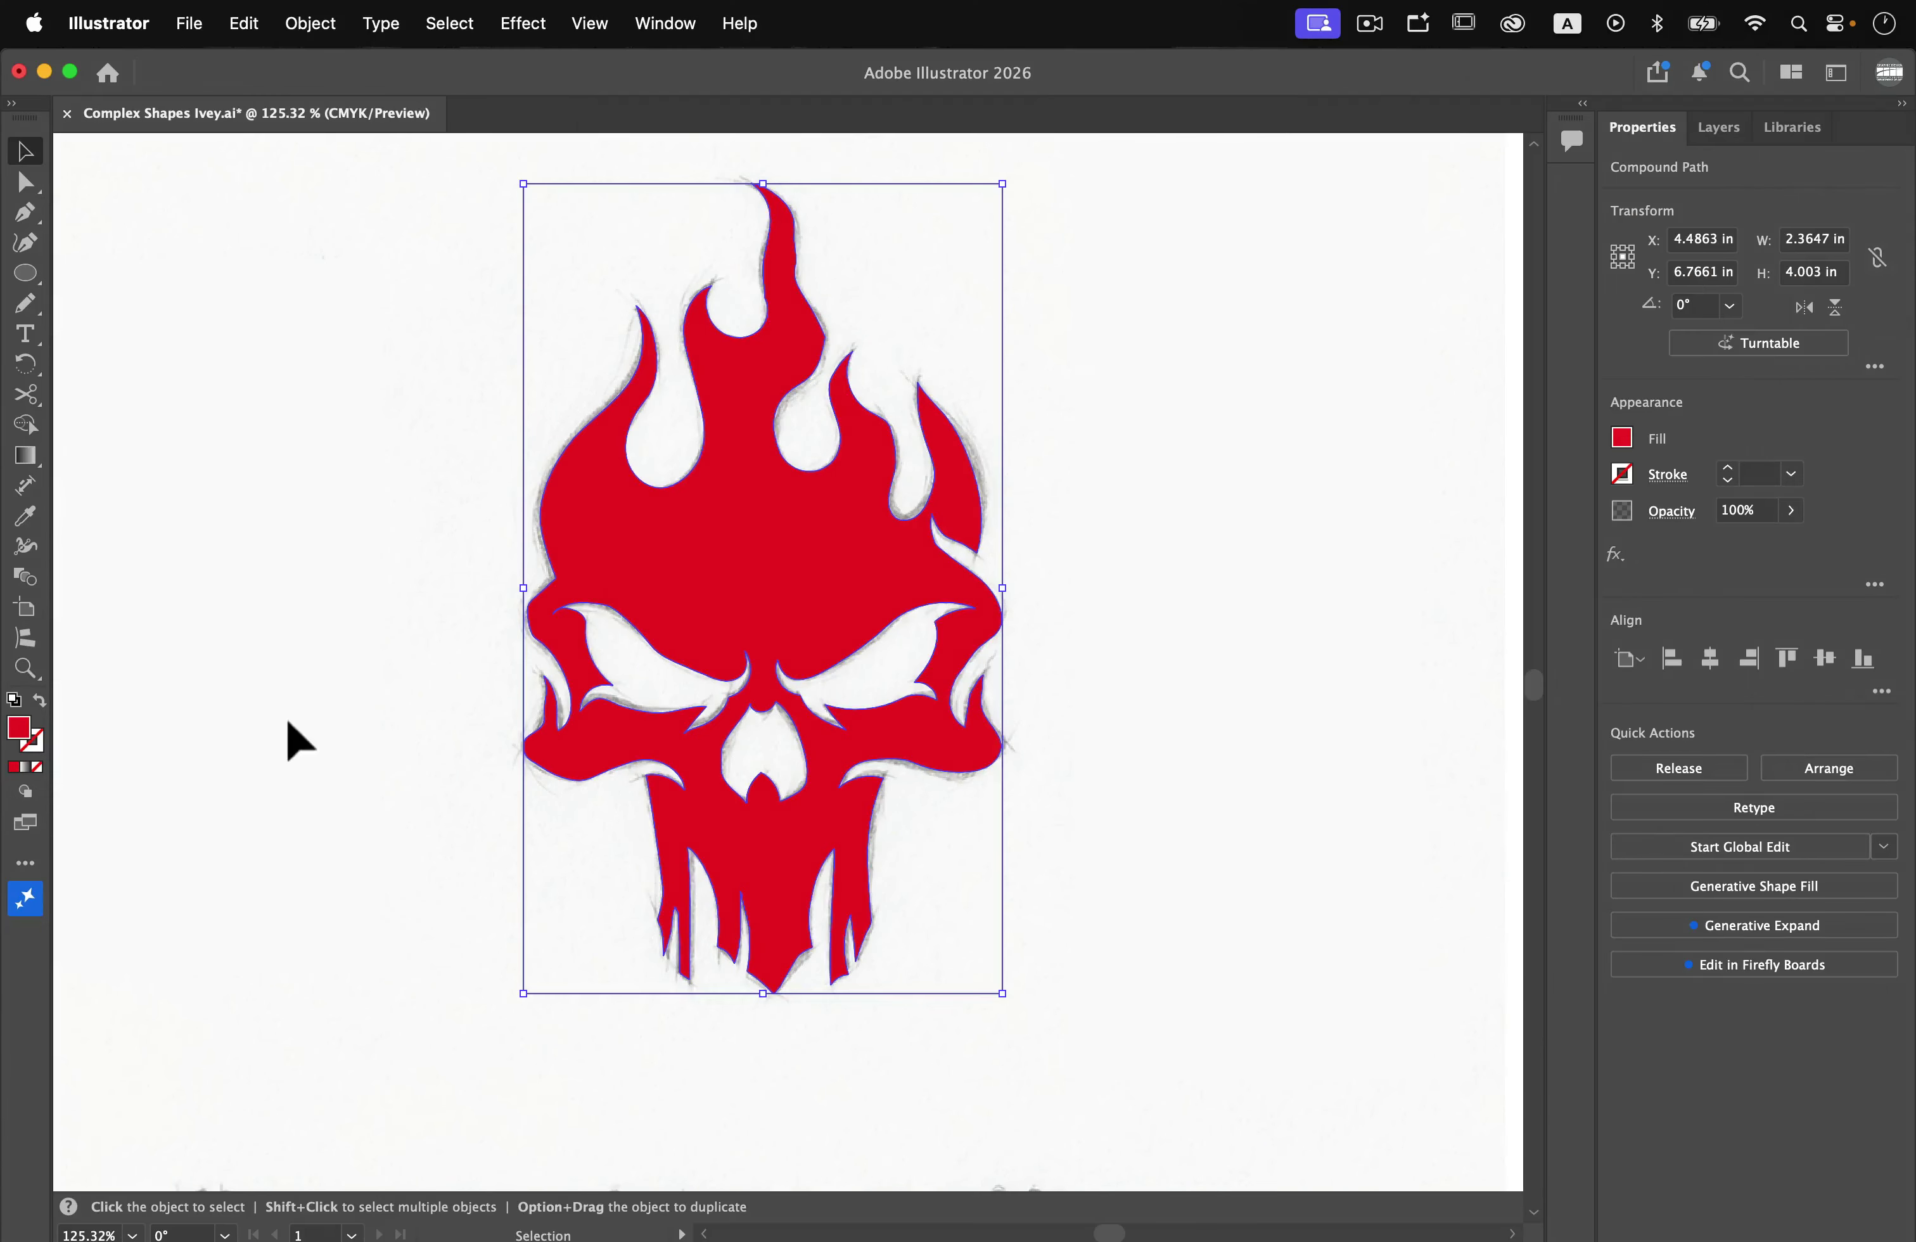
left_click(534, 681)
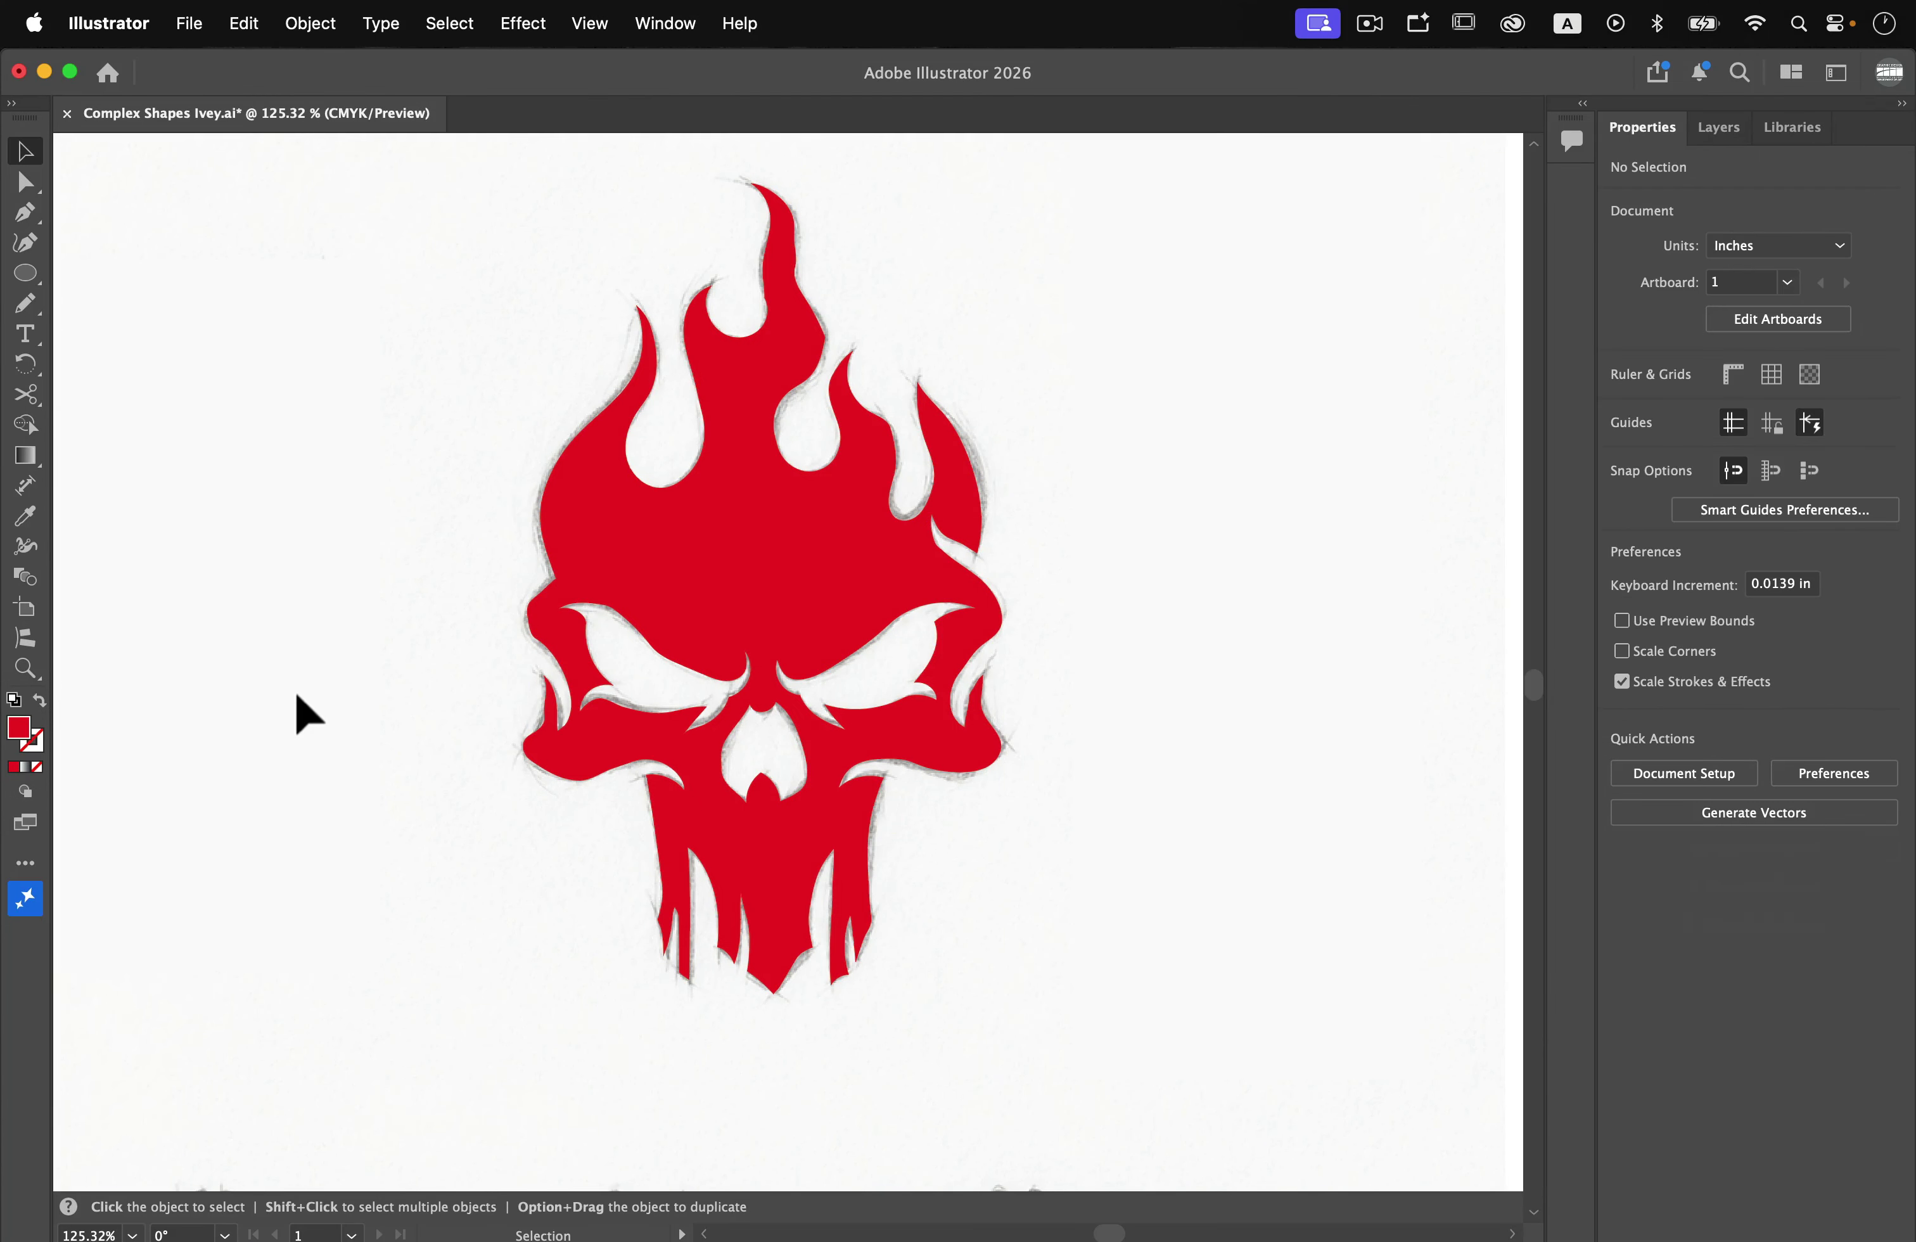
Lock the Logo 3 layer that holds the finished skull
scroll(295, 695, "down", 6)
scroll(295, 695, "left", 5)
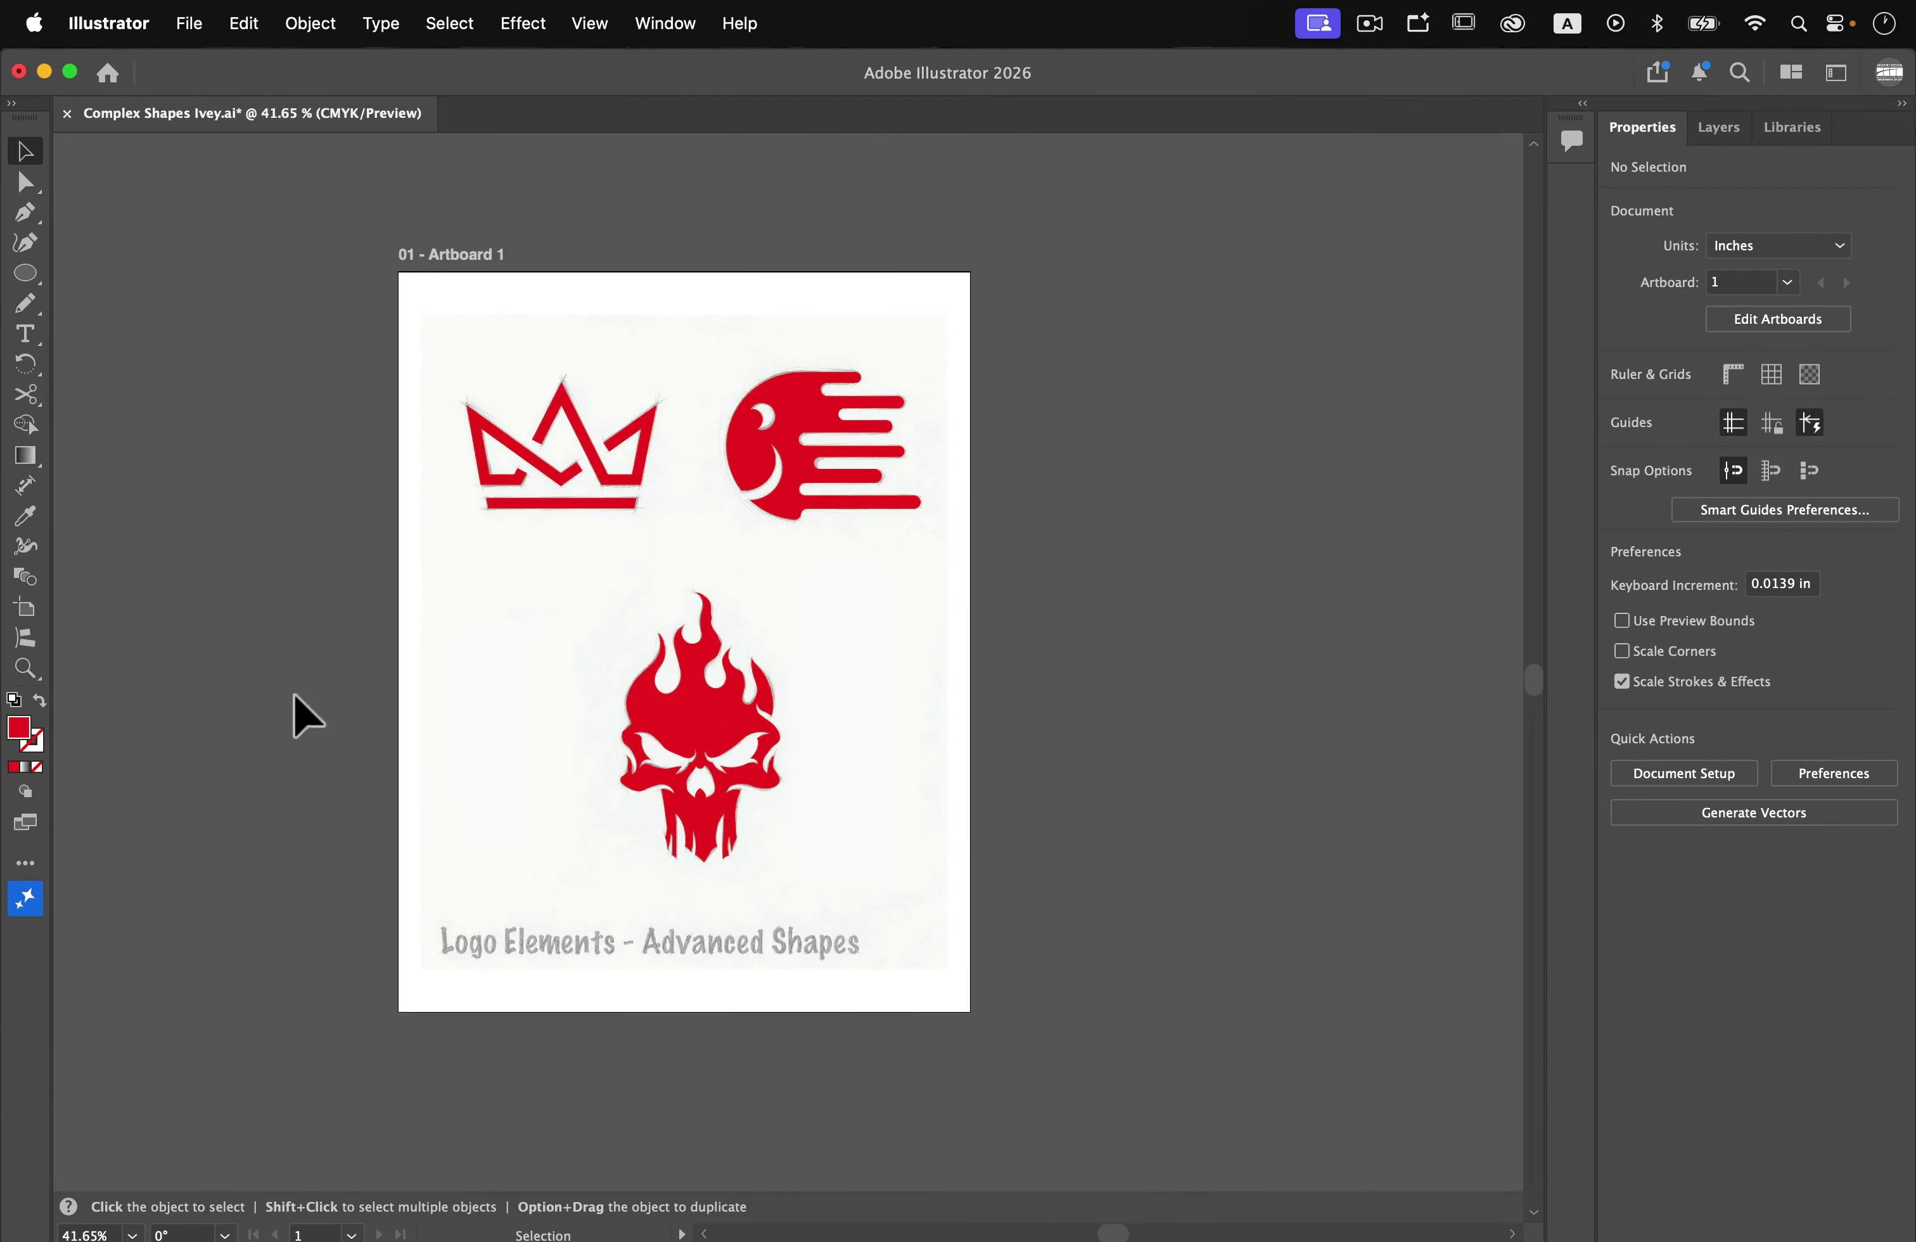
scroll(360, 543, "up", 3)
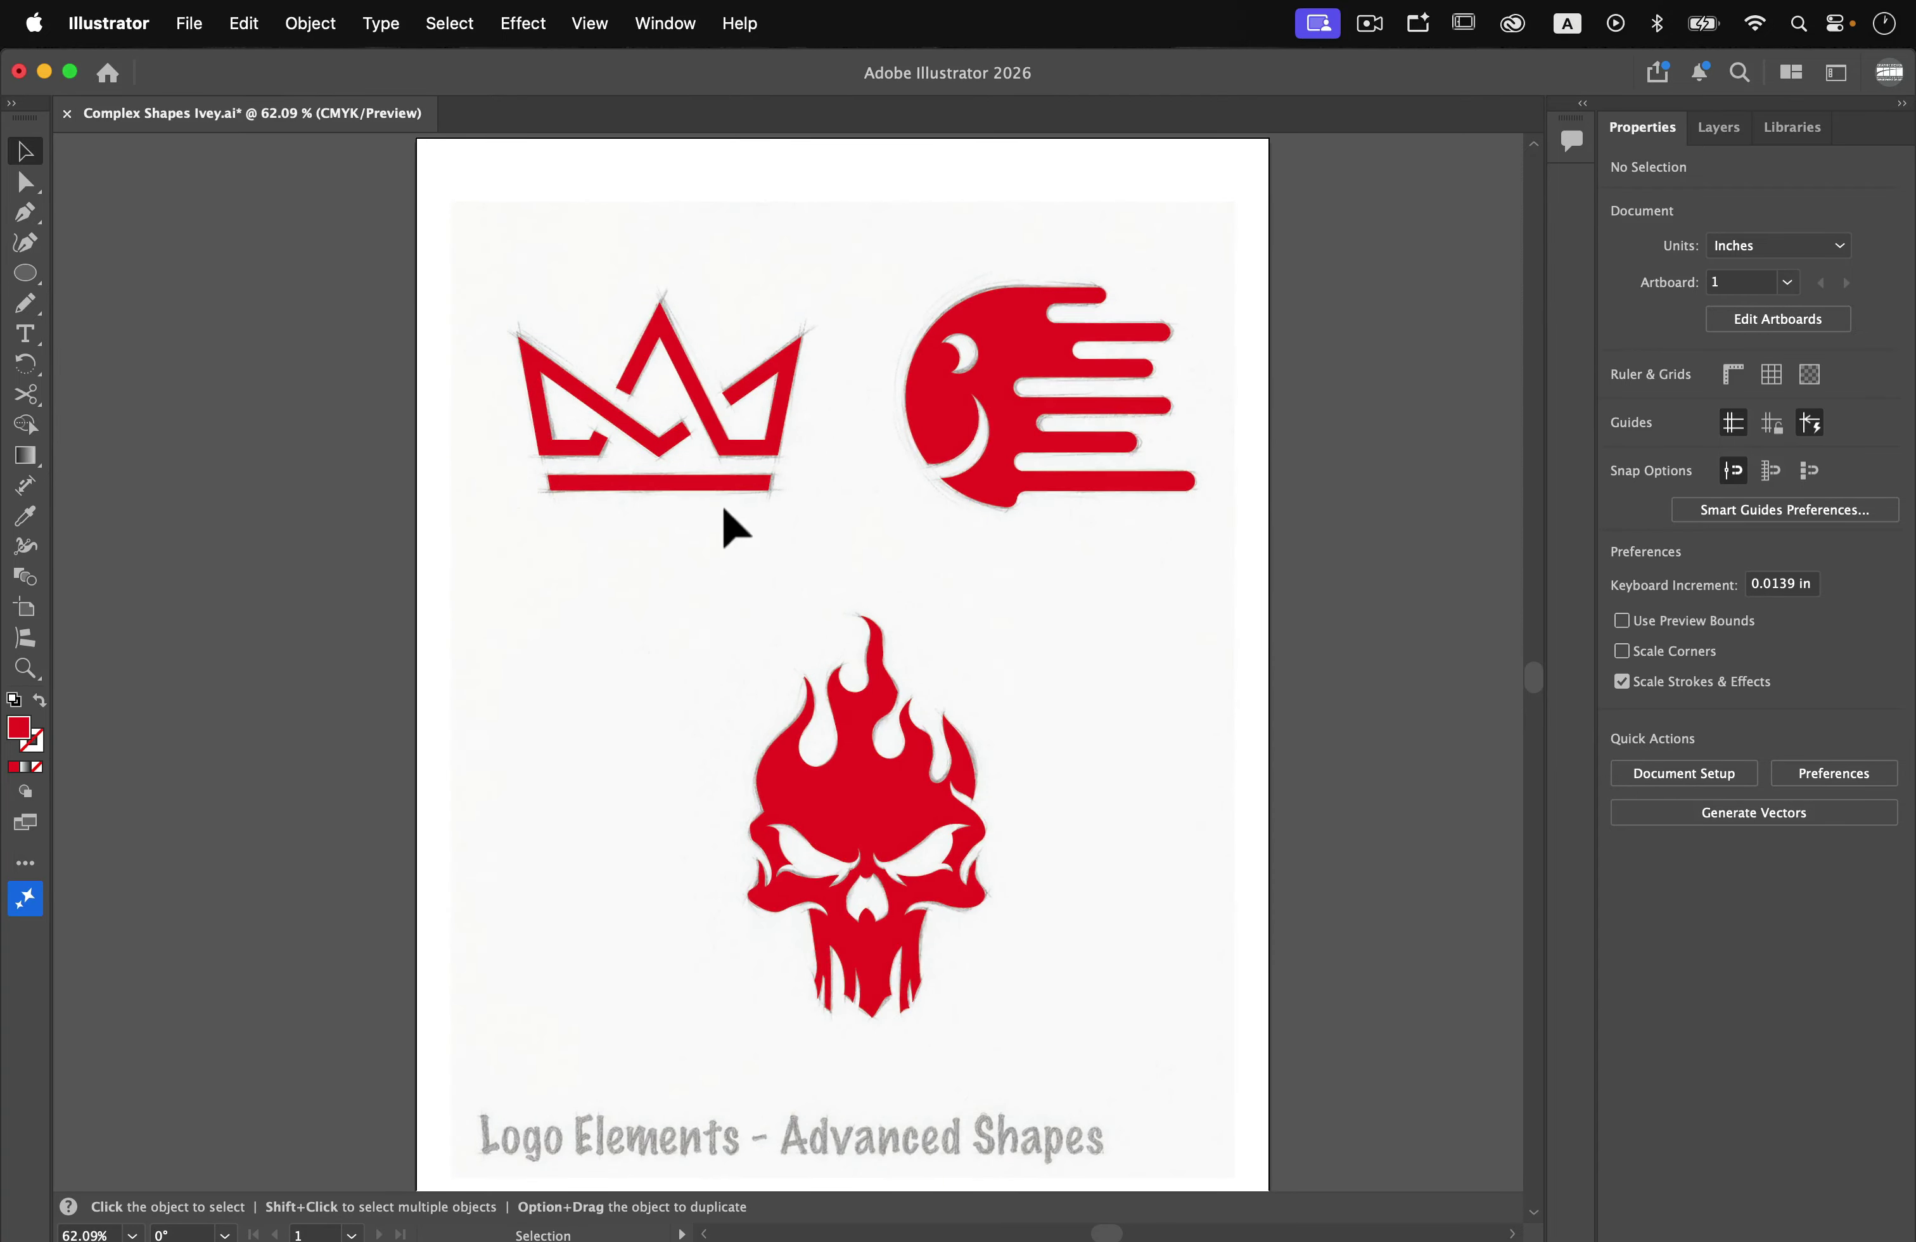
left_click(1717, 131)
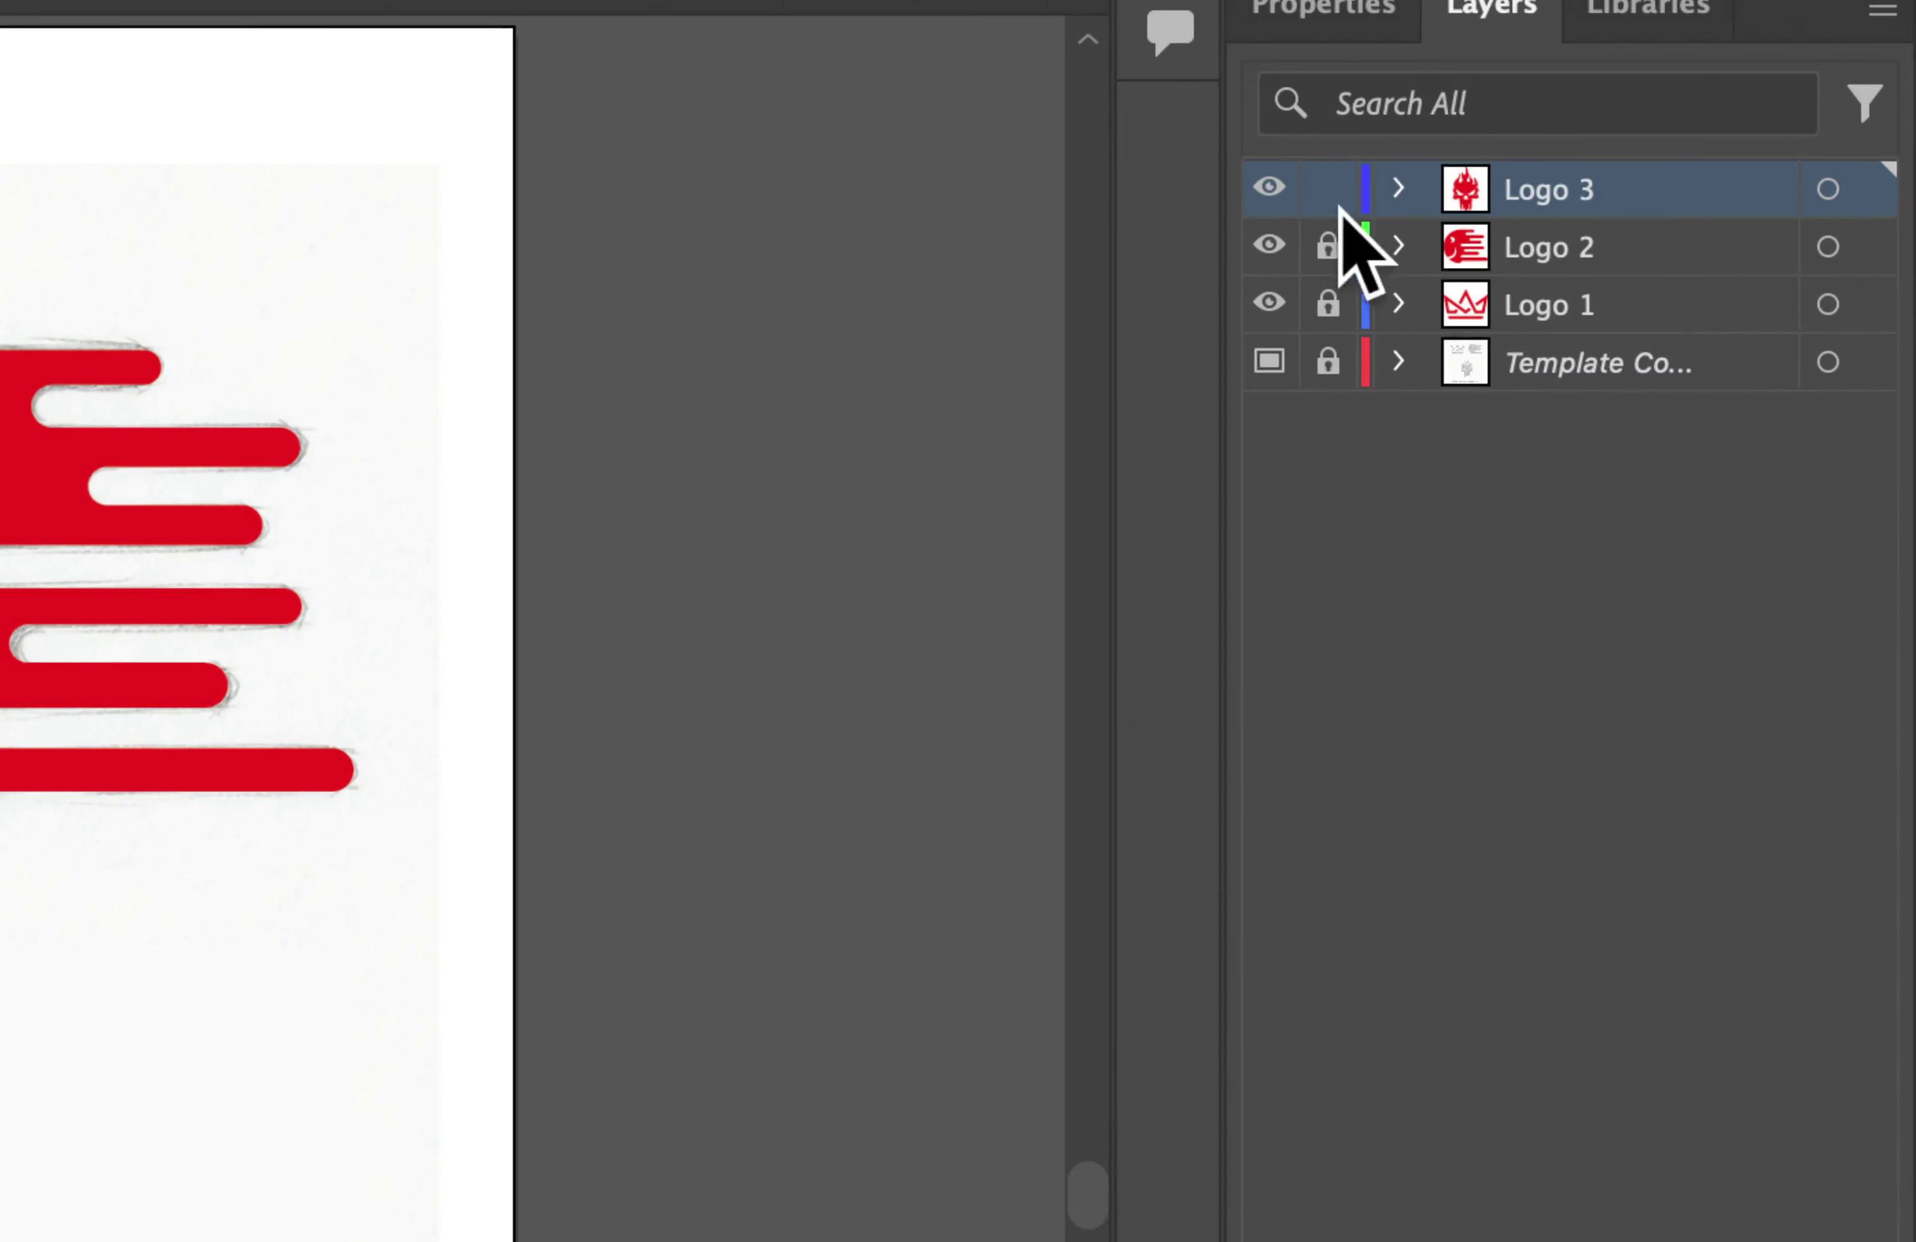
left_click(1327, 190)
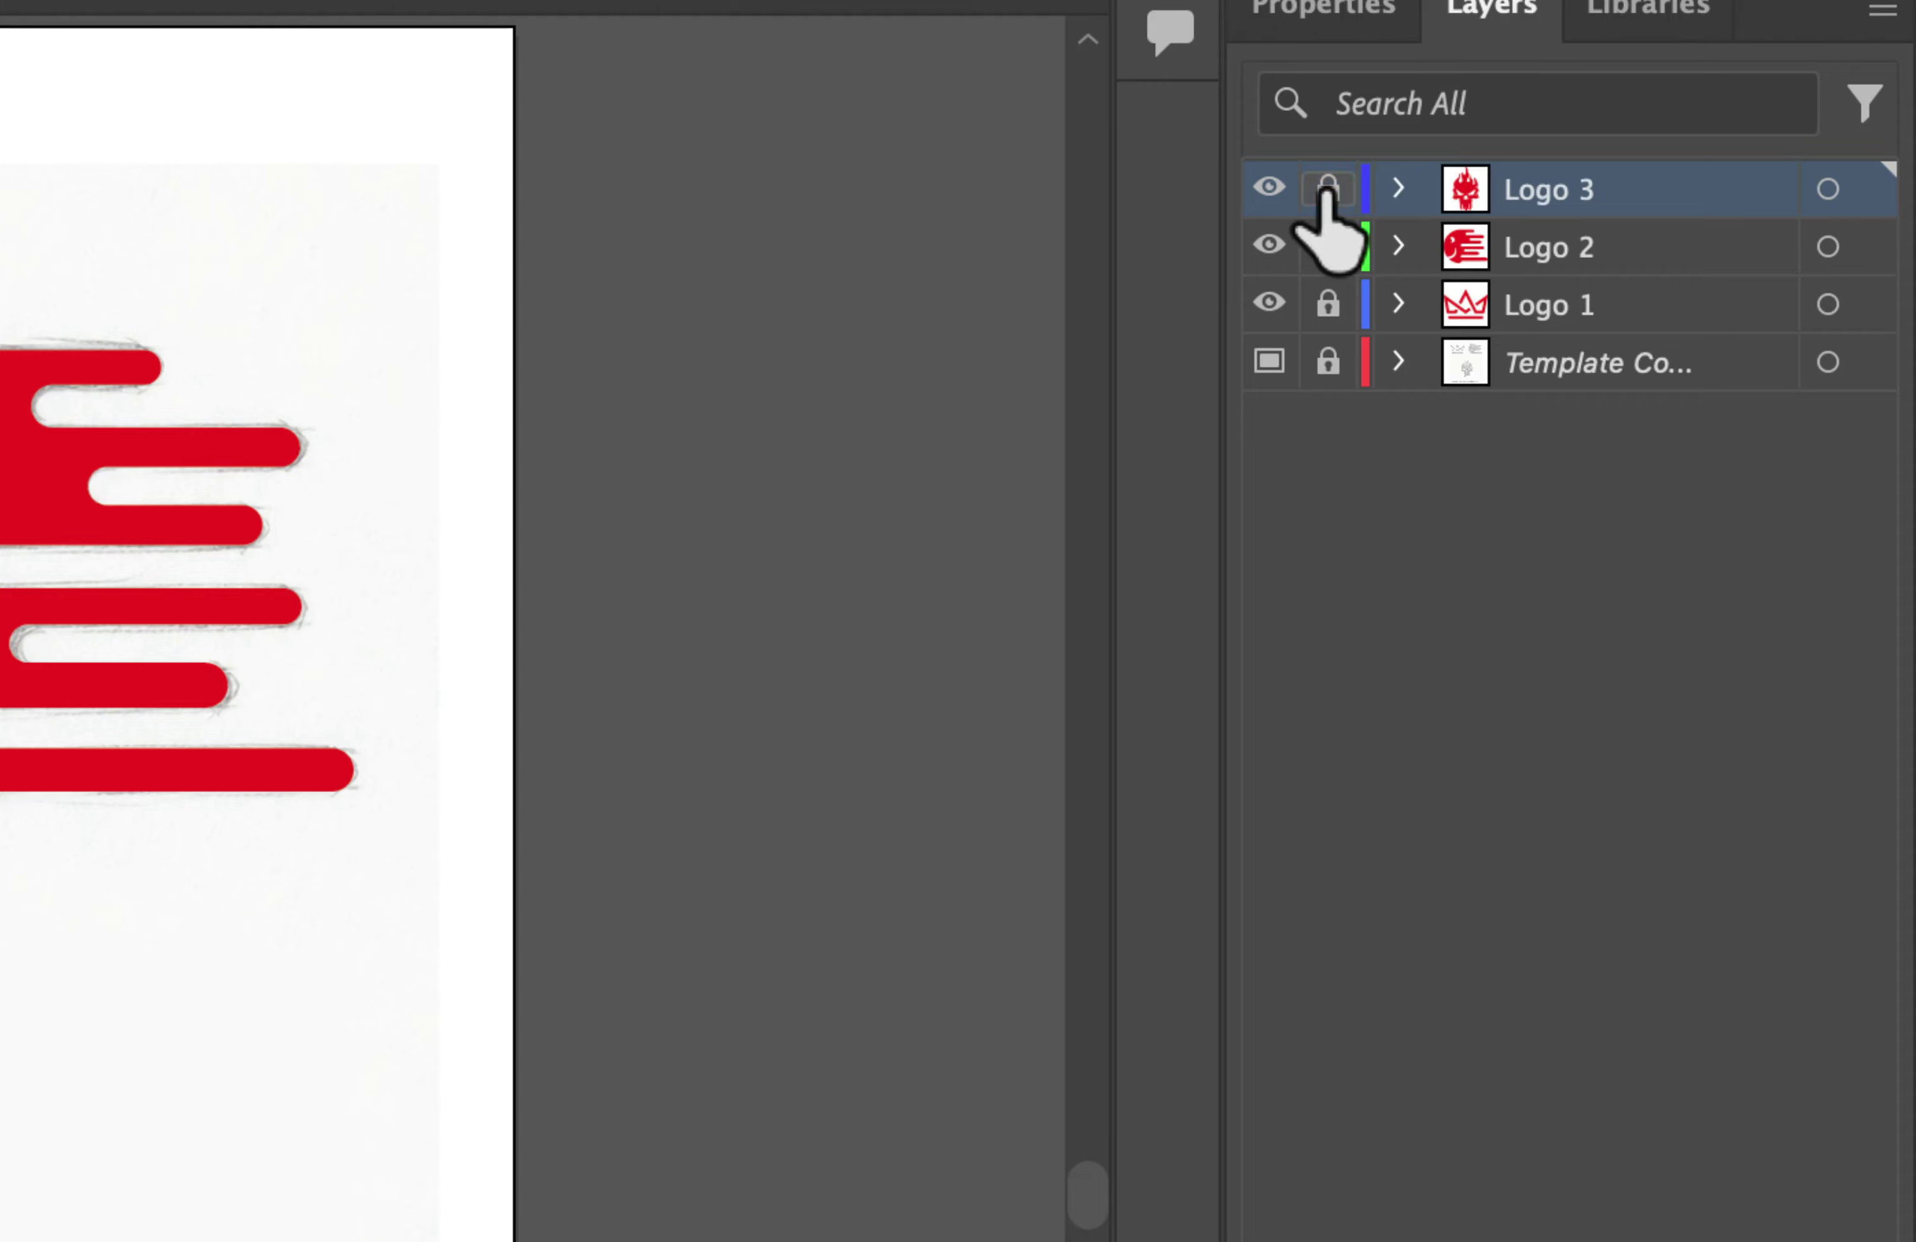
Delete the Template Complex.png layer together with its sketch artwork, and save the document
left_click(1600, 366)
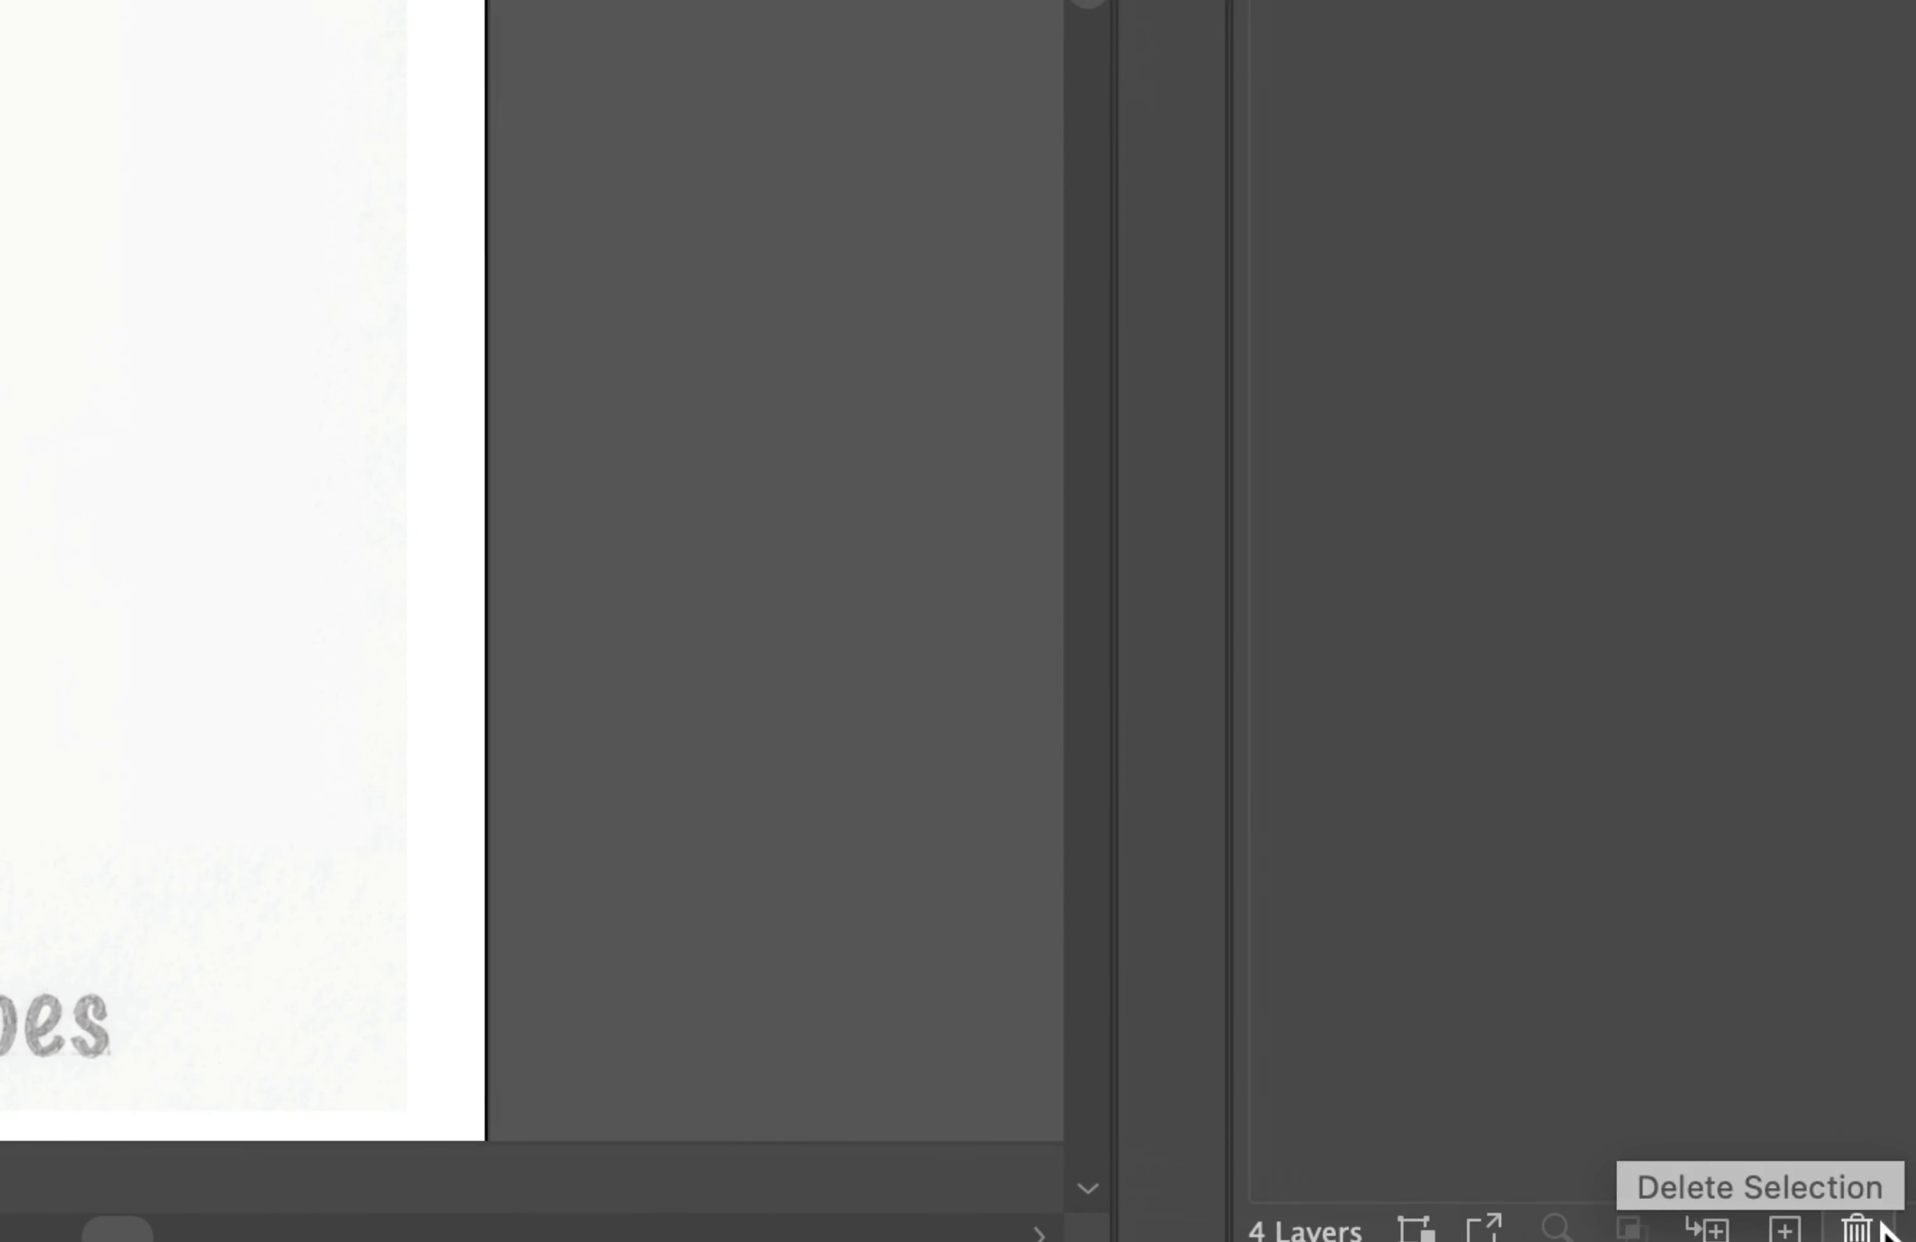
left_click(1874, 1231)
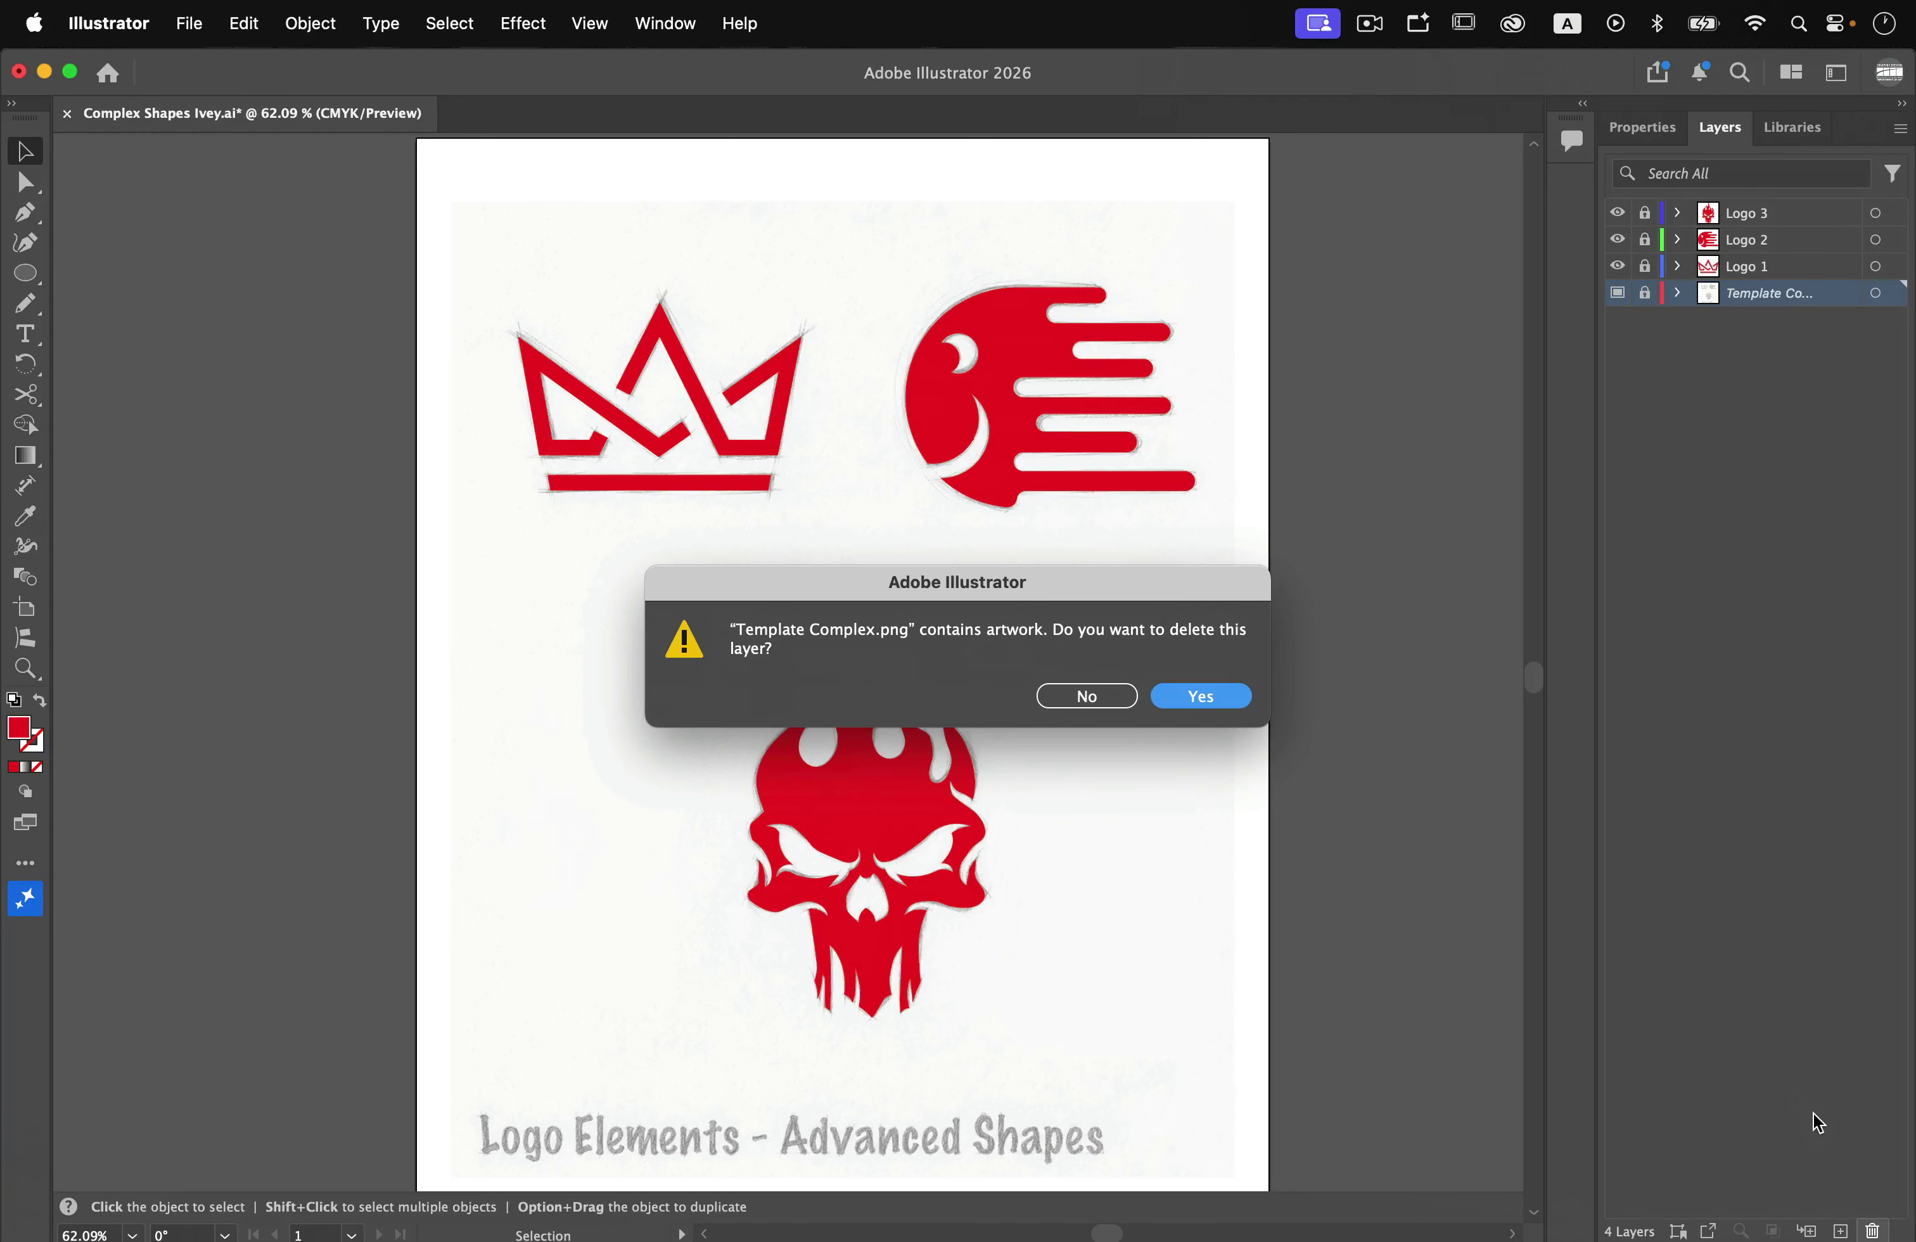
left_click(1233, 698)
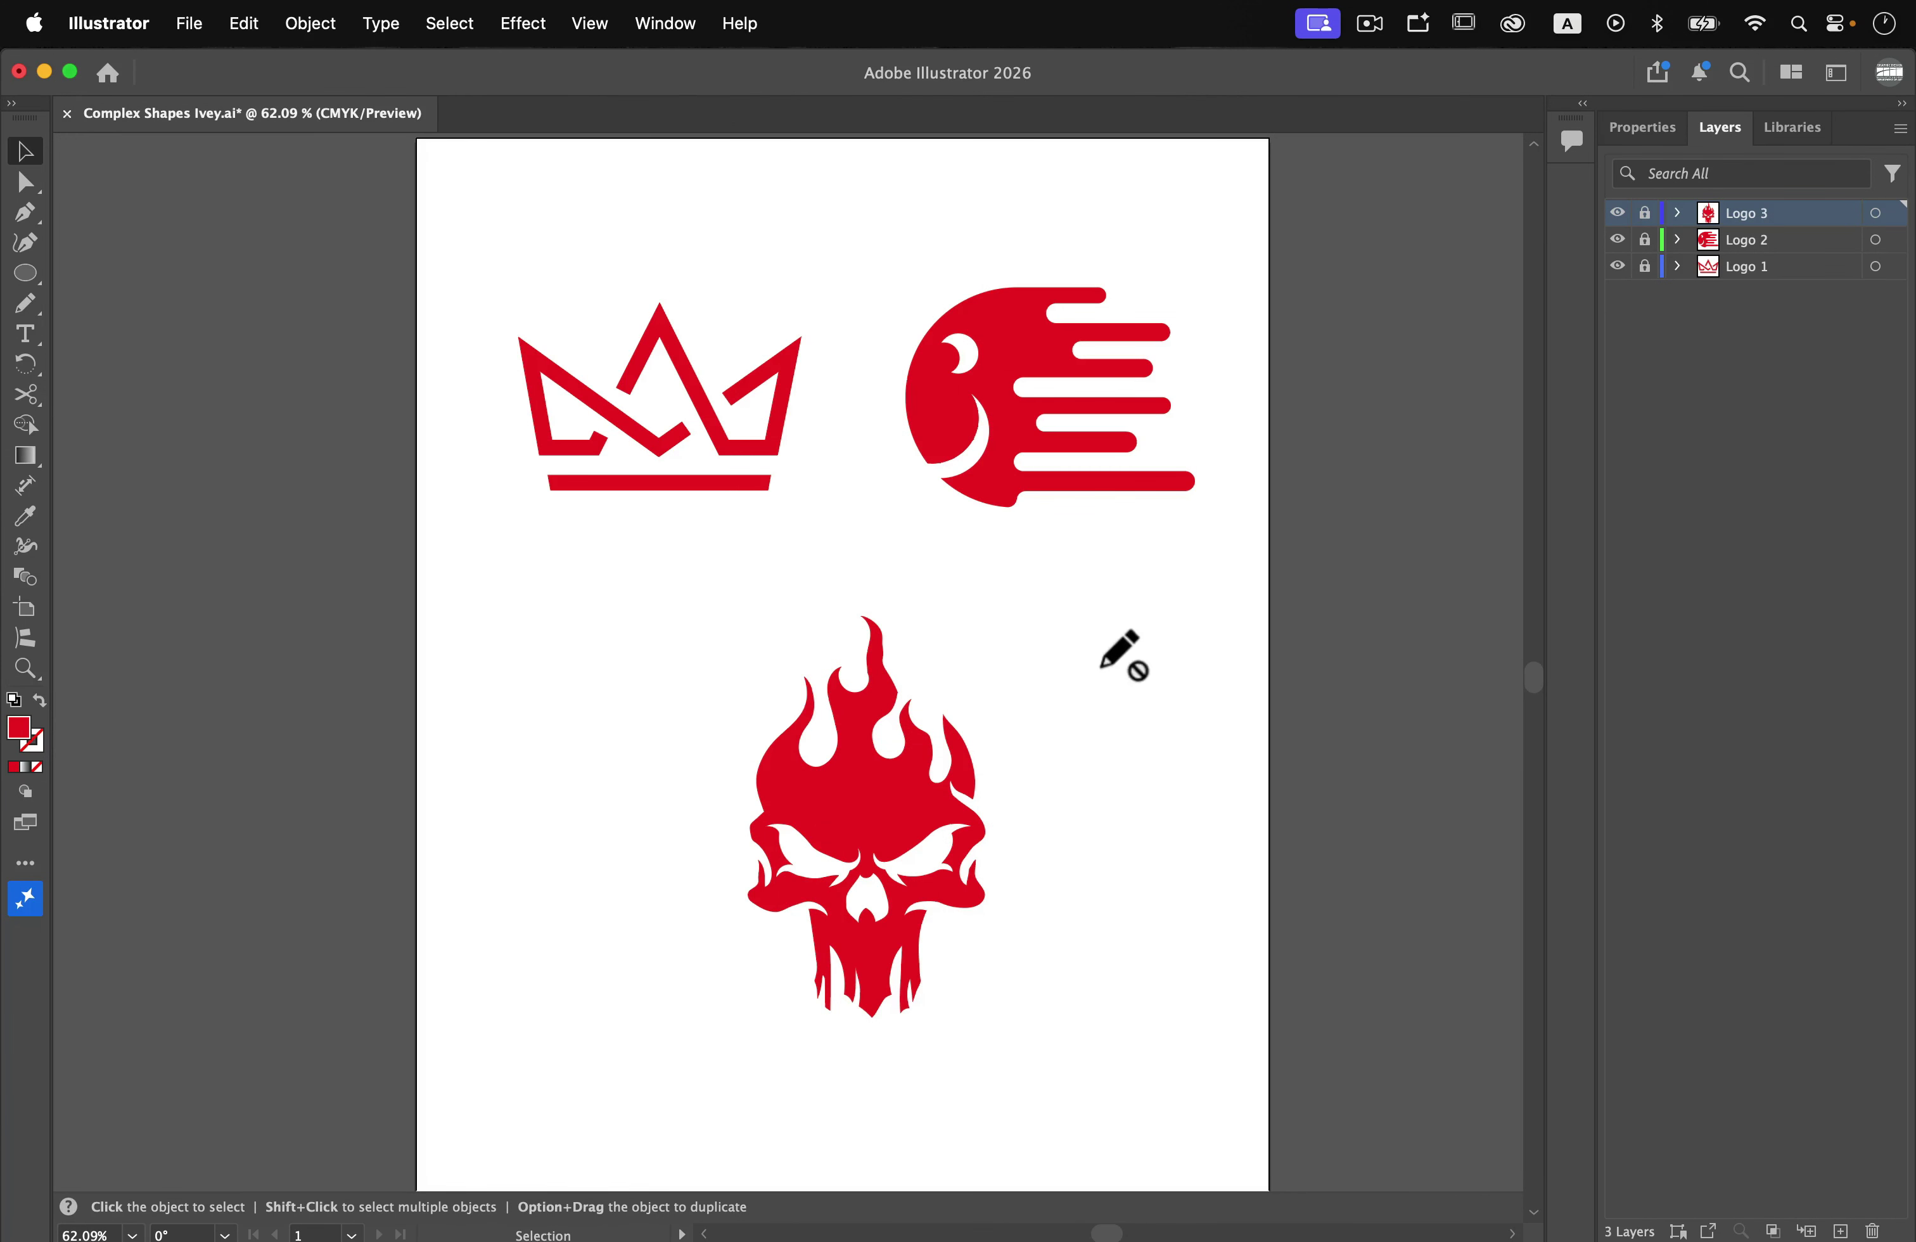
left_click(189, 21)
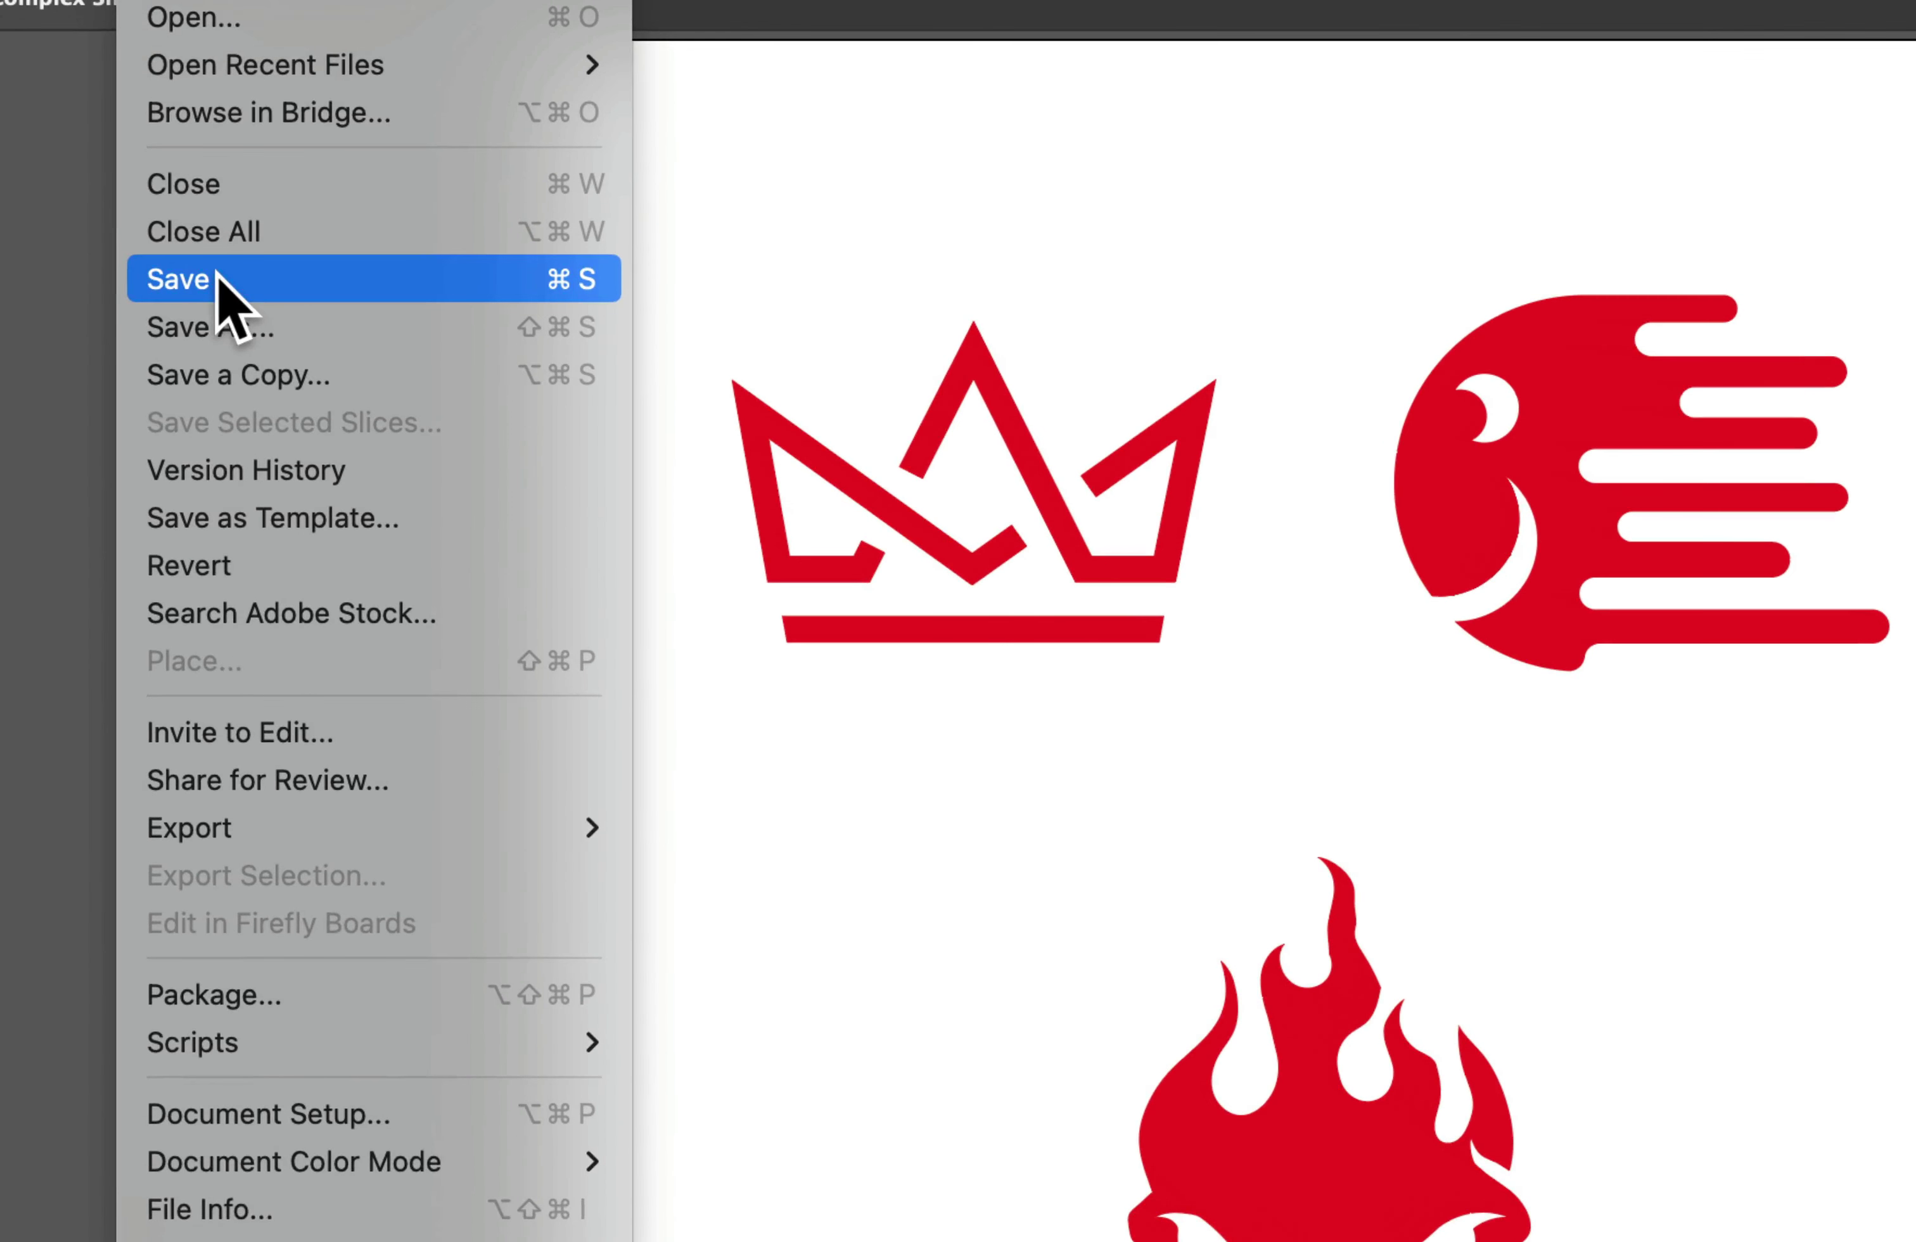
left_click(220, 279)
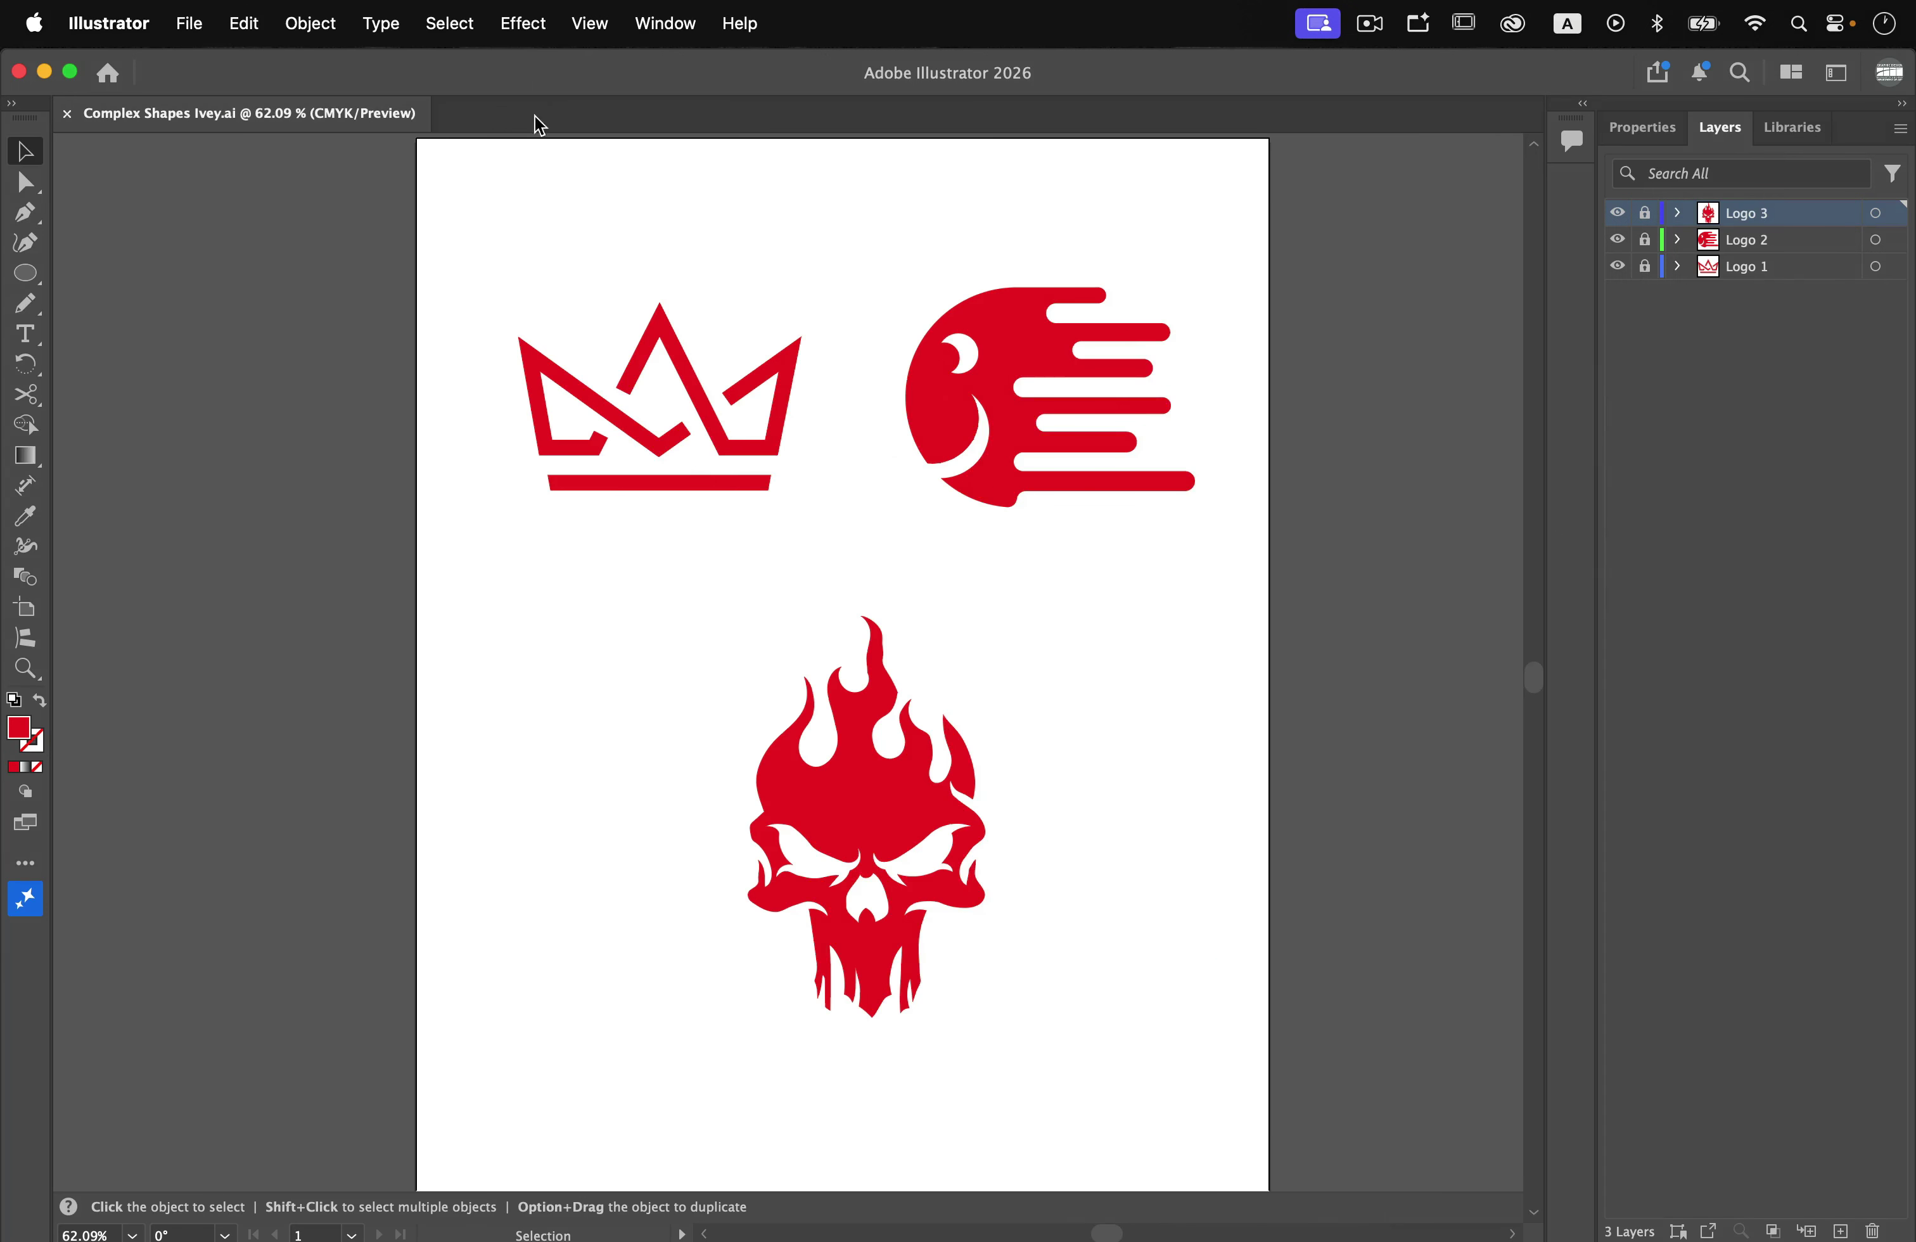